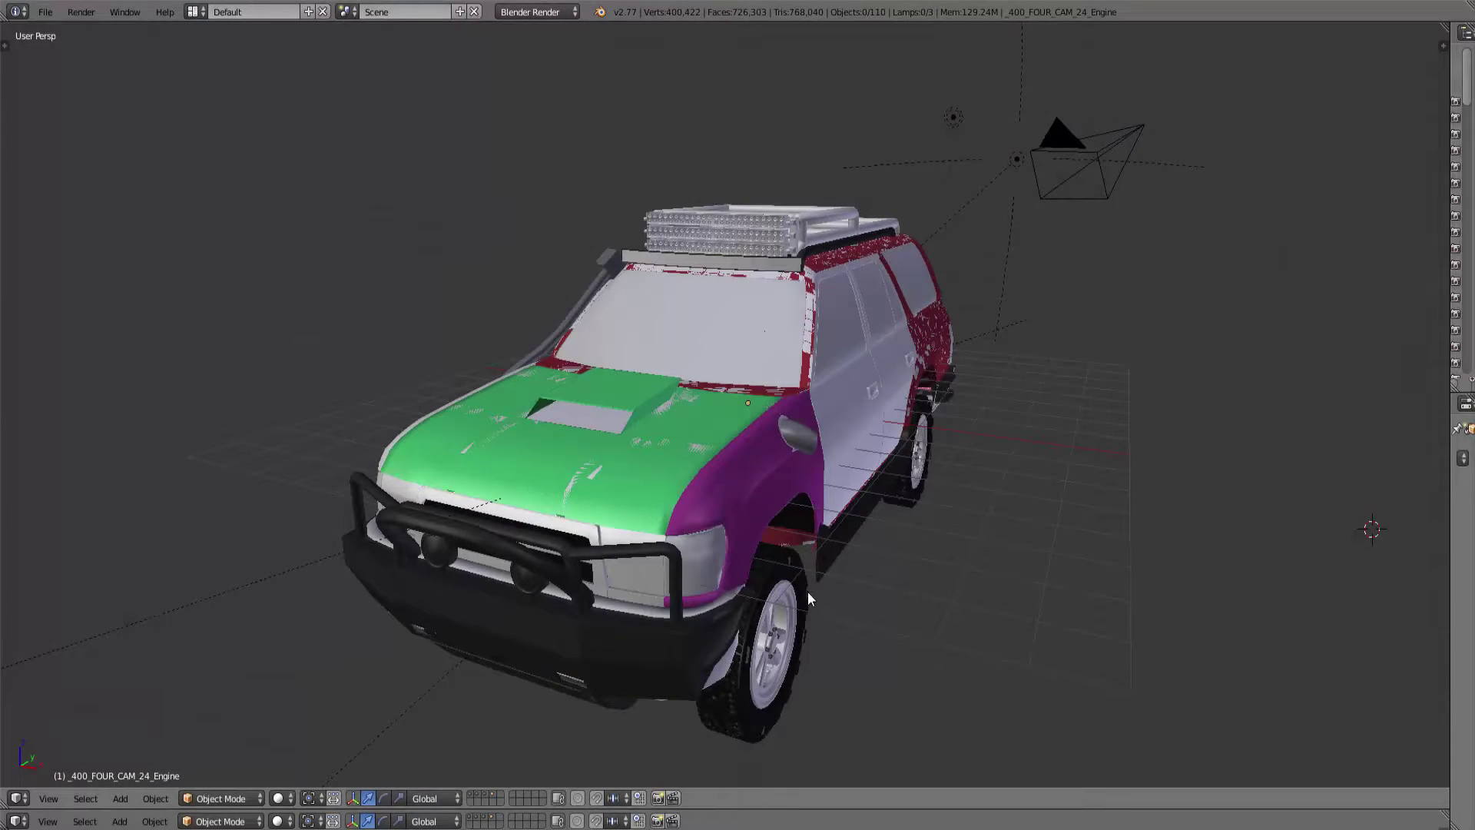
# Orbit around the newly loaded stock SUV model to a side view.
pyautogui.moveTo(803, 575); pyautogui.dragTo(244, 580, button='middle')
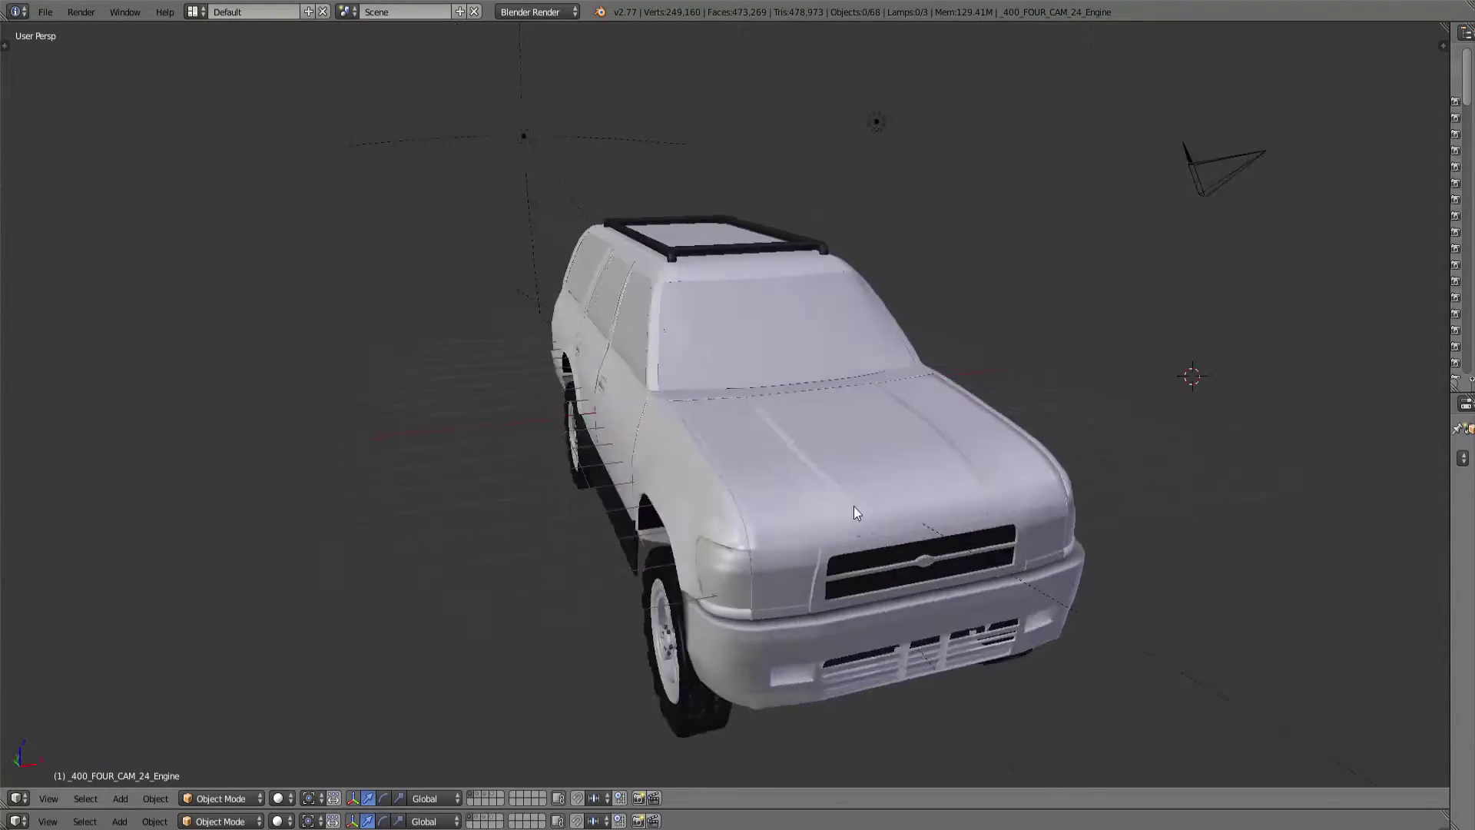
# Slide the toyota_hood off the truck to the left.
pyautogui.moveTo(854, 507)
pyautogui.mouseDown(button='middle')
pyautogui.moveTo(767, 487)
pyautogui.moveTo(736, 504)
pyautogui.moveTo(644, 495)
pyautogui.moveTo(806, 518)
pyautogui.mouseUp(button='middle')
pyautogui.scroll(2, 778, 522)
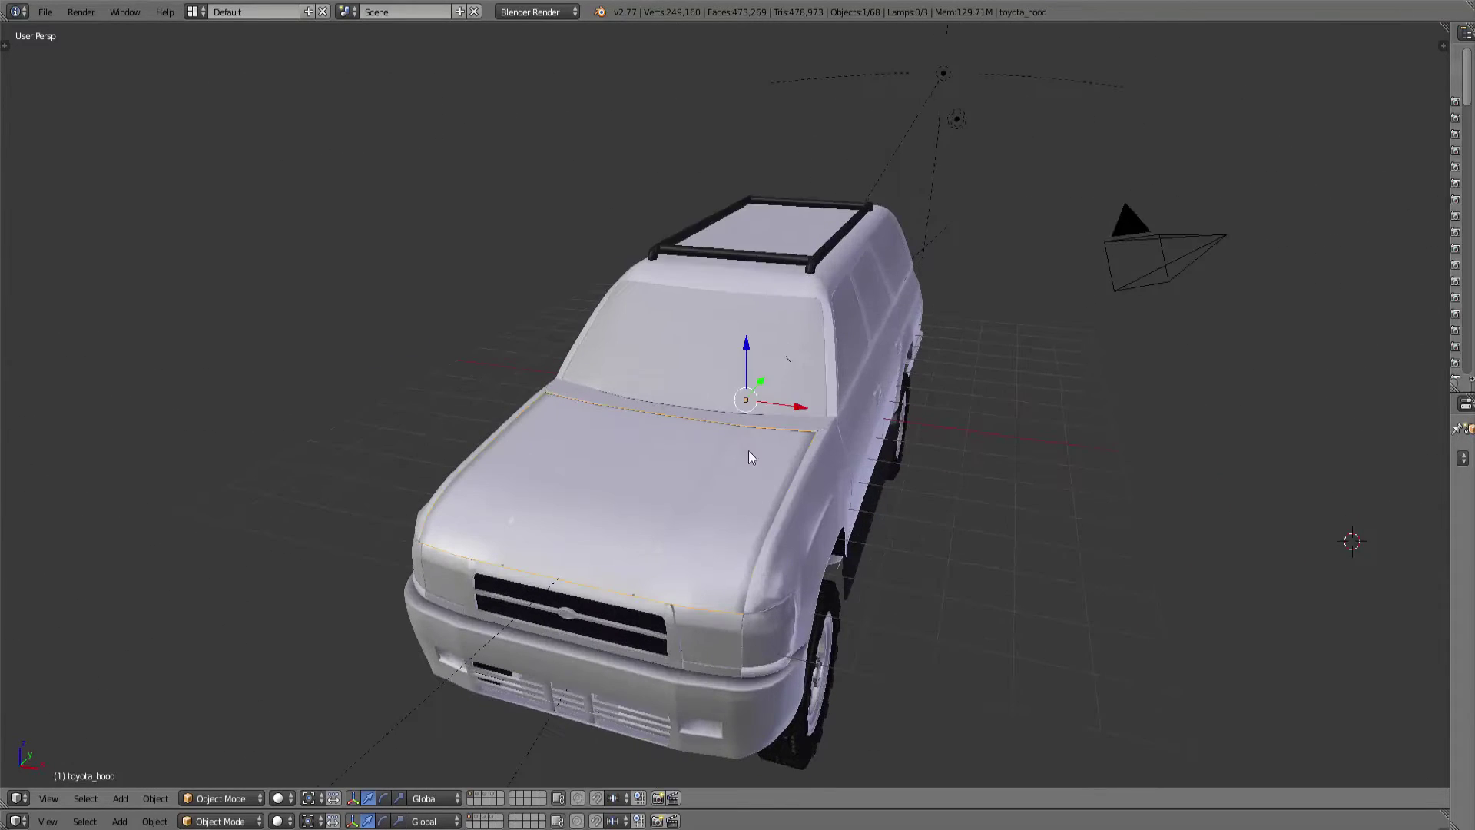
pyautogui.moveTo(796, 416); pyautogui.dragTo(444, 415)
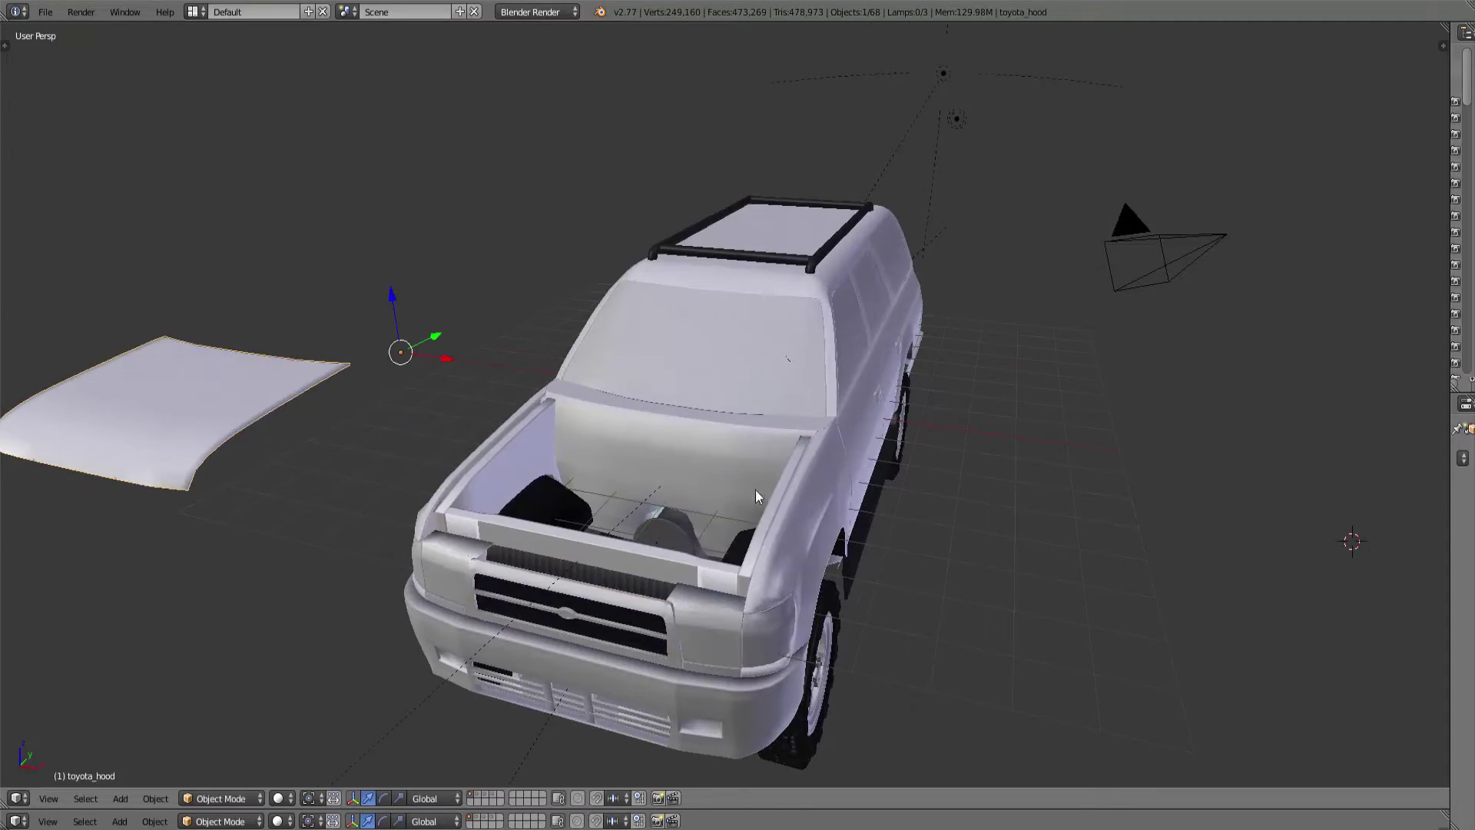
# Orbit and zoom around the truck to inspect the exposed engine bay and chassis.
pyautogui.moveTo(758, 496)
pyautogui.mouseDown(button='middle')
pyautogui.moveTo(816, 500)
pyautogui.moveTo(851, 476)
pyautogui.mouseUp(button='middle')
pyautogui.scroll(4, 1050, 669)
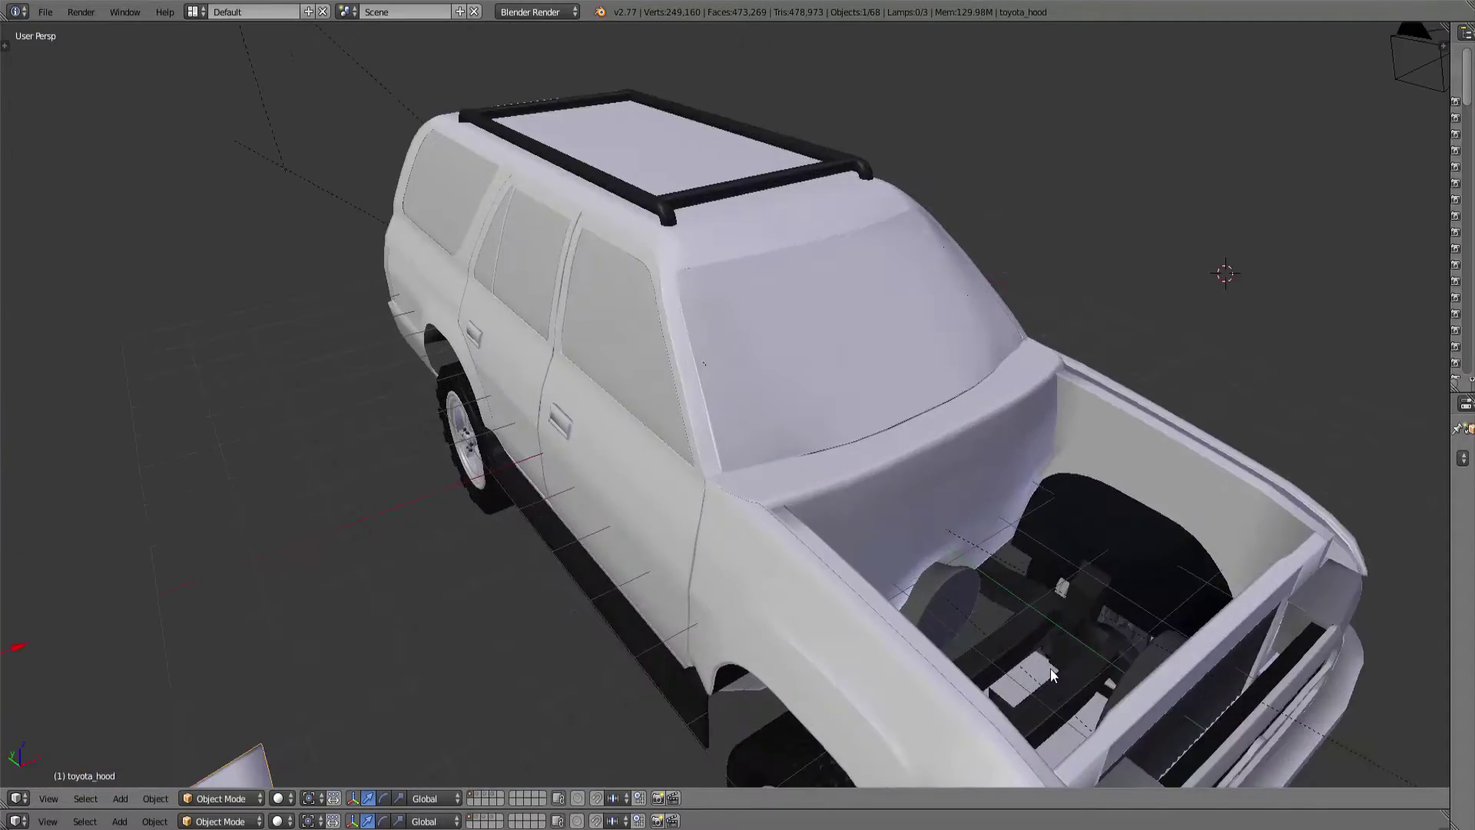
pyautogui.moveTo(1049, 668)
pyautogui.mouseDown(button='middle')
pyautogui.moveTo(1141, 472)
pyautogui.moveTo(1158, 702)
pyautogui.moveTo(998, 579)
pyautogui.moveTo(702, 565)
pyautogui.moveTo(773, 485)
pyautogui.moveTo(799, 502)
pyautogui.moveTo(720, 581)
pyautogui.moveTo(699, 582)
pyautogui.moveTo(763, 596)
pyautogui.moveTo(759, 550)
pyautogui.mouseUp(button='middle')
pyautogui.scroll(3, 720, 581)
pyautogui.scroll(-4, 1133, 455)
pyautogui.scroll(3, 913, 703)
pyautogui.moveTo(1133, 456)
pyautogui.mouseDown(button='middle')
pyautogui.moveTo(913, 704)
pyautogui.moveTo(880, 597)
pyautogui.moveTo(963, 580)
pyautogui.mouseUp(button='middle')
pyautogui.scroll(-4, 914, 705)
pyautogui.scroll(4, 963, 580)
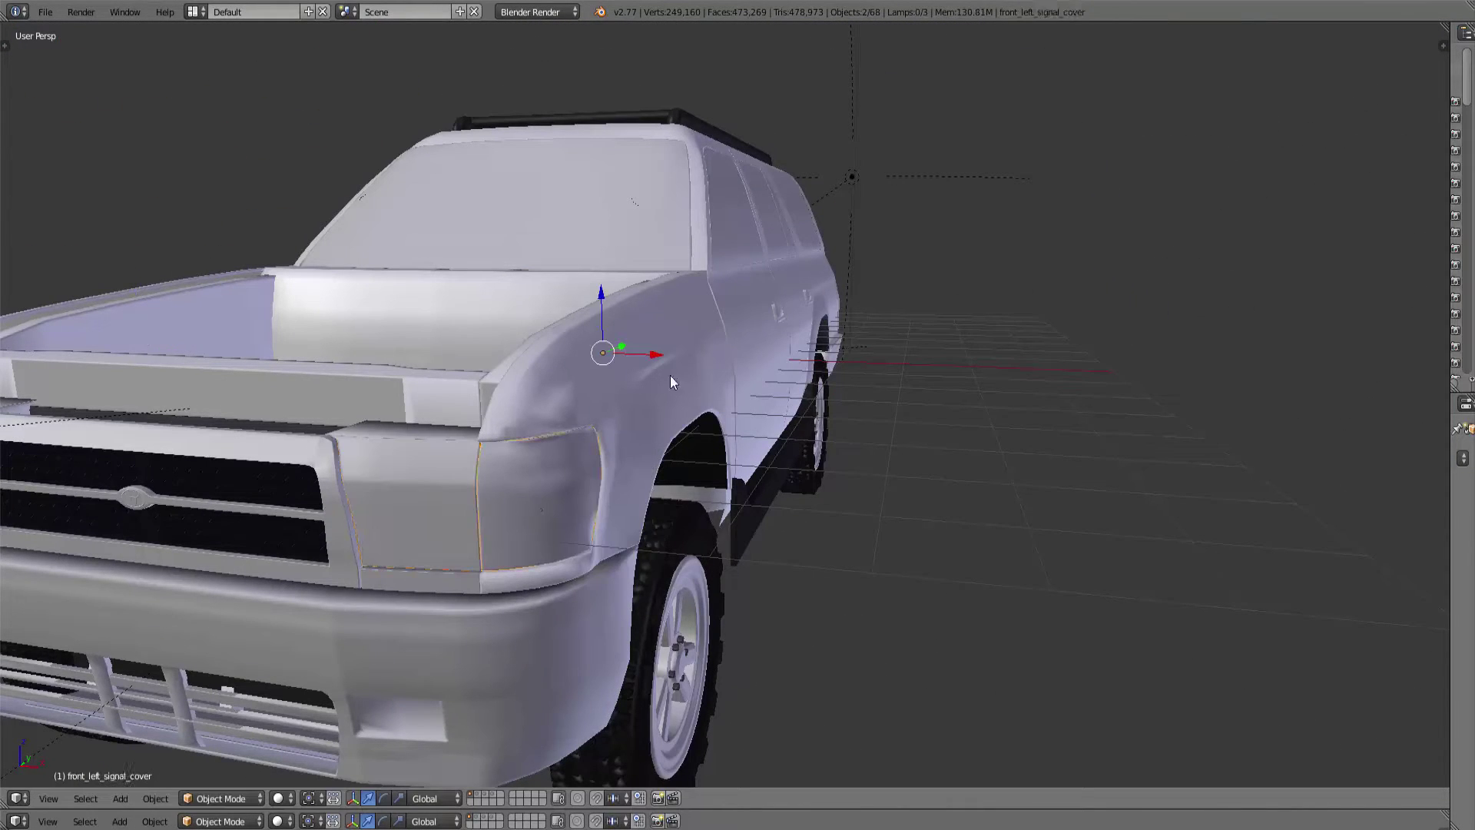
pyautogui.moveTo(442, 646); pyautogui.dragTo(806, 591, button='middle')
pyautogui.scroll(2, 783, 586)
pyautogui.scroll(-2, 783, 586)
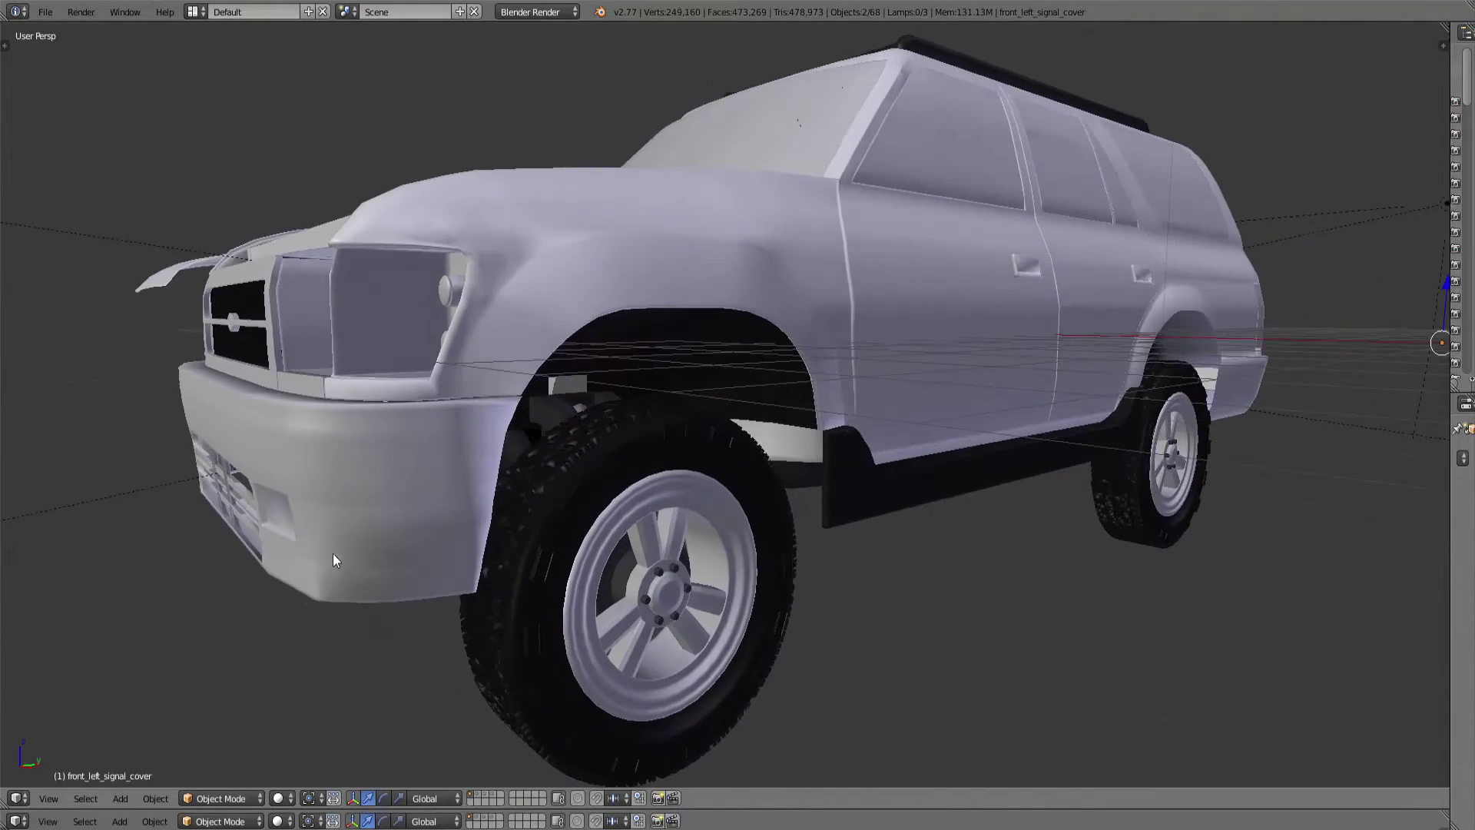
pyautogui.moveTo(333, 553)
pyautogui.mouseDown(button='middle')
pyautogui.moveTo(585, 515)
pyautogui.moveTo(520, 499)
pyautogui.mouseUp(button='middle')
# Inspect the truck in the right-side orthographic view, centred on the front wheel.
pyautogui.scroll(2, 520, 499)
pyautogui.scroll(2, 520, 498)
pyautogui.press('KP_3')
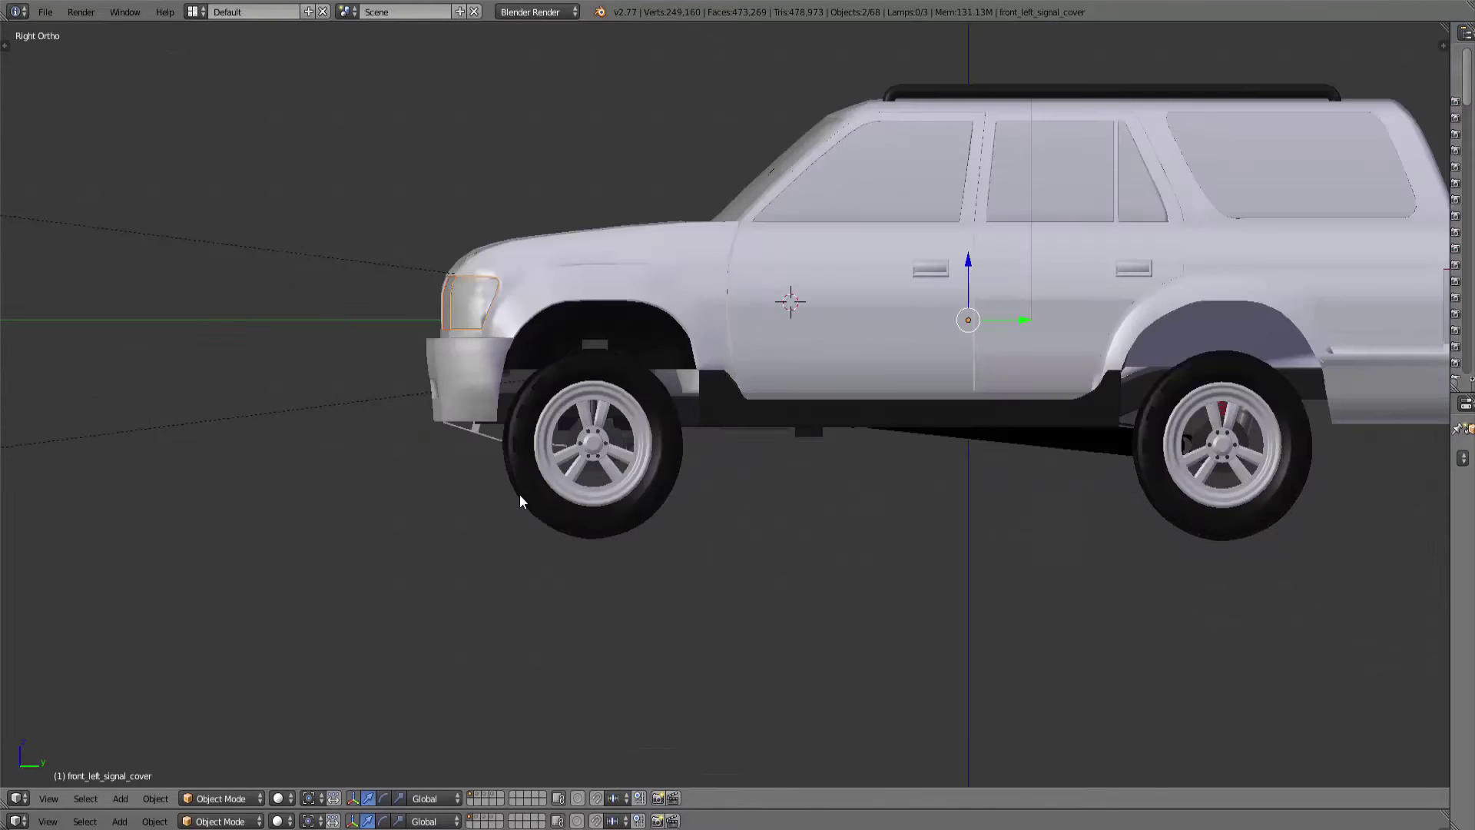
pyautogui.scroll(5, 465, 246)
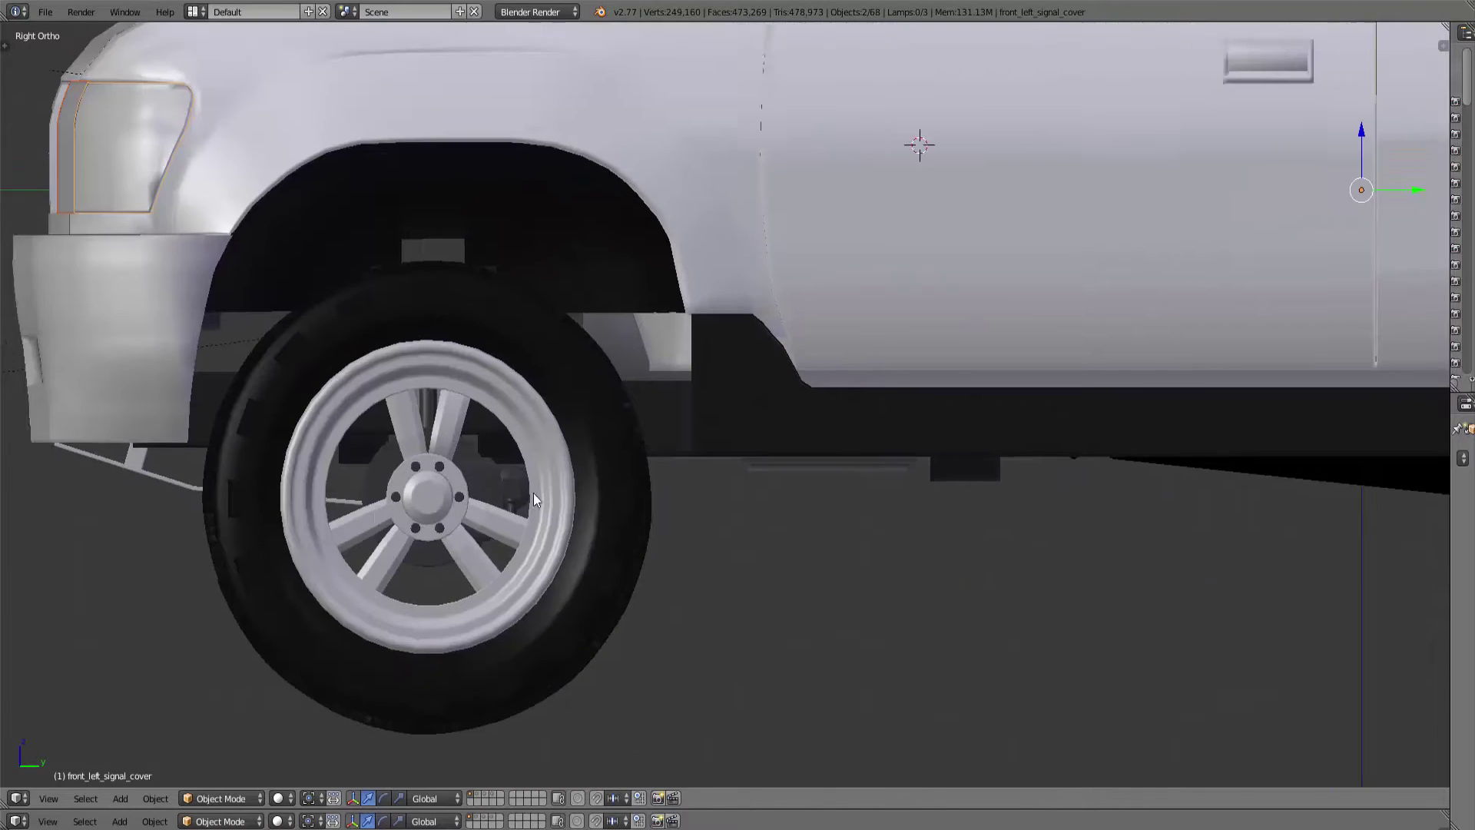
pyautogui.moveTo(534, 494)
pyautogui.keyDown('shift'); pyautogui.mouseDown(button='middle')
pyautogui.moveTo(791, 476)
pyautogui.moveTo(830, 574)
pyautogui.mouseUp(button='middle'); pyautogui.keyUp('shift')
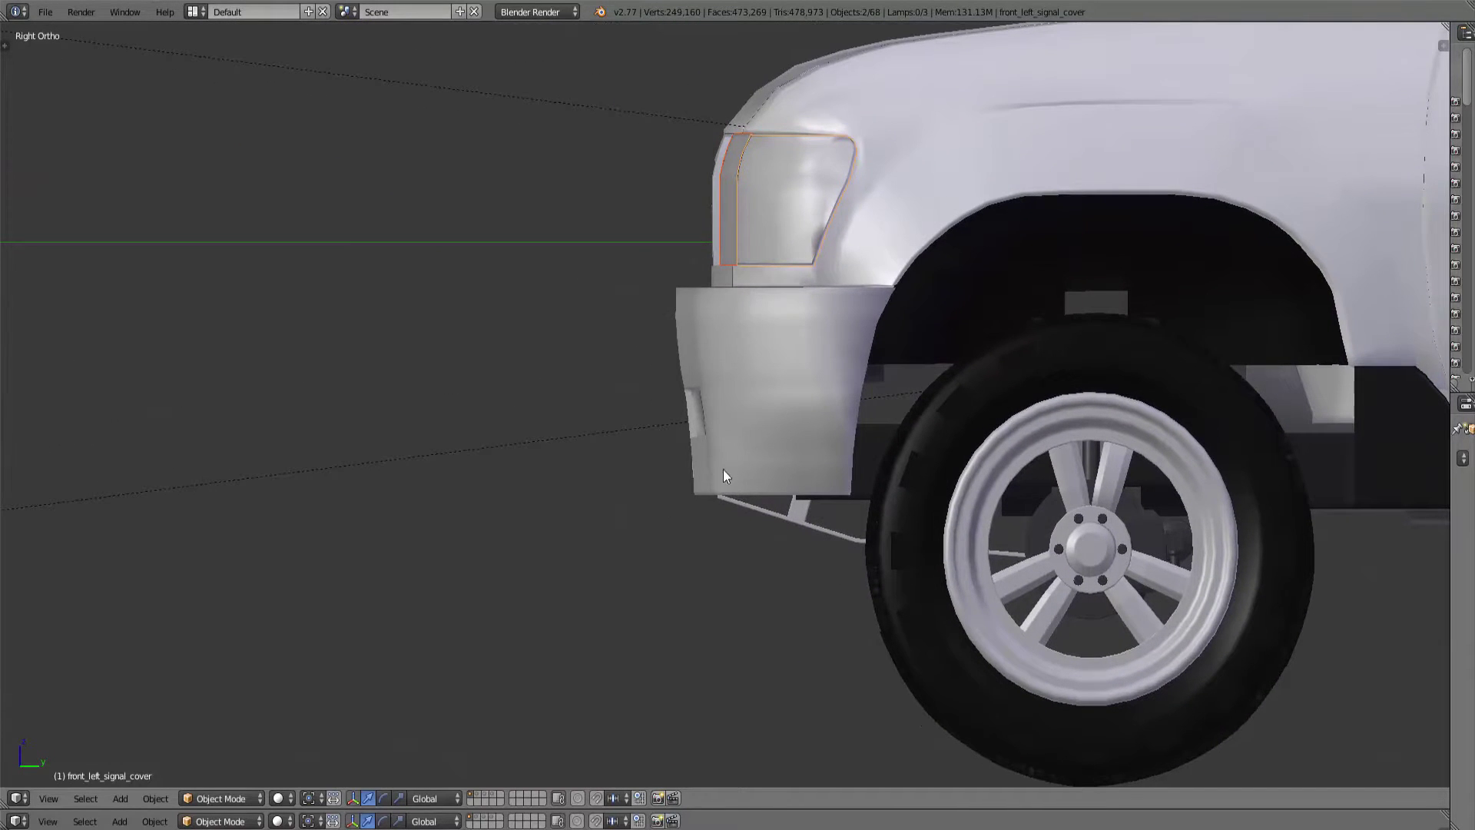
pyautogui.scroll(-4, 725, 477)
pyautogui.scroll(-5, 913, 503)
pyautogui.moveTo(1031, 406)
pyautogui.mouseDown(button='middle')
pyautogui.moveTo(1189, 378)
pyautogui.moveTo(1073, 460)
pyautogui.moveTo(1103, 443)
pyautogui.moveTo(1318, 450)
pyautogui.mouseUp(button='middle')
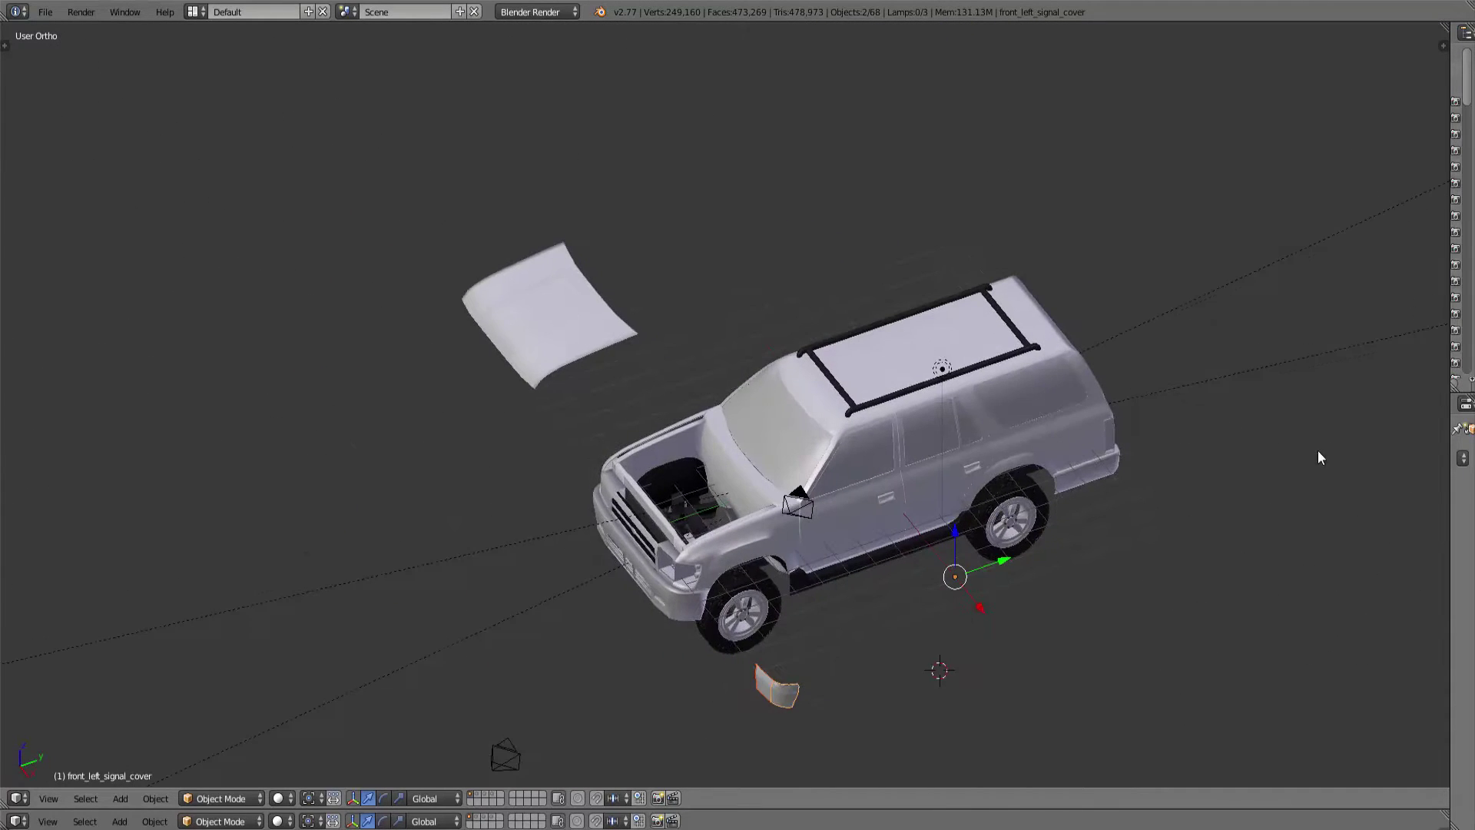
# Check the truck from the top view, then from above its front.
pyautogui.press('KP_7')
pyautogui.keyDown('shift'); pyautogui.moveTo(938, 407); pyautogui.dragTo(832, 478, button='middle'); pyautogui.keyUp('shift')
pyautogui.scroll(6, 1099, 570)
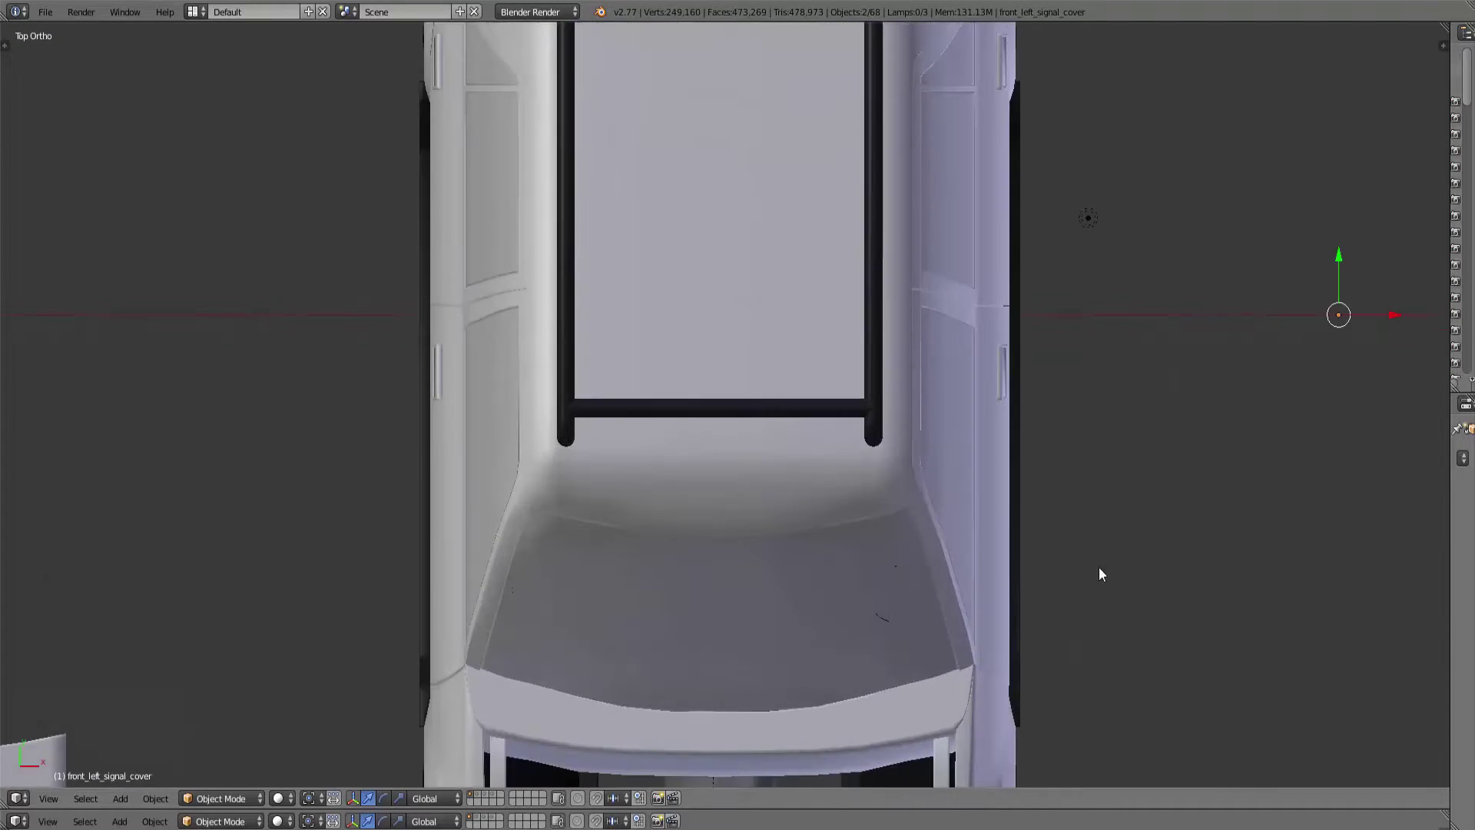
pyautogui.moveTo(1099, 570)
pyautogui.keyDown('shift'); pyautogui.mouseDown(button='middle')
pyautogui.moveTo(1100, 731)
pyautogui.moveTo(1003, 420)
pyautogui.moveTo(952, 438)
pyautogui.moveTo(483, 147)
pyautogui.mouseUp(button='middle'); pyautogui.keyUp('shift')
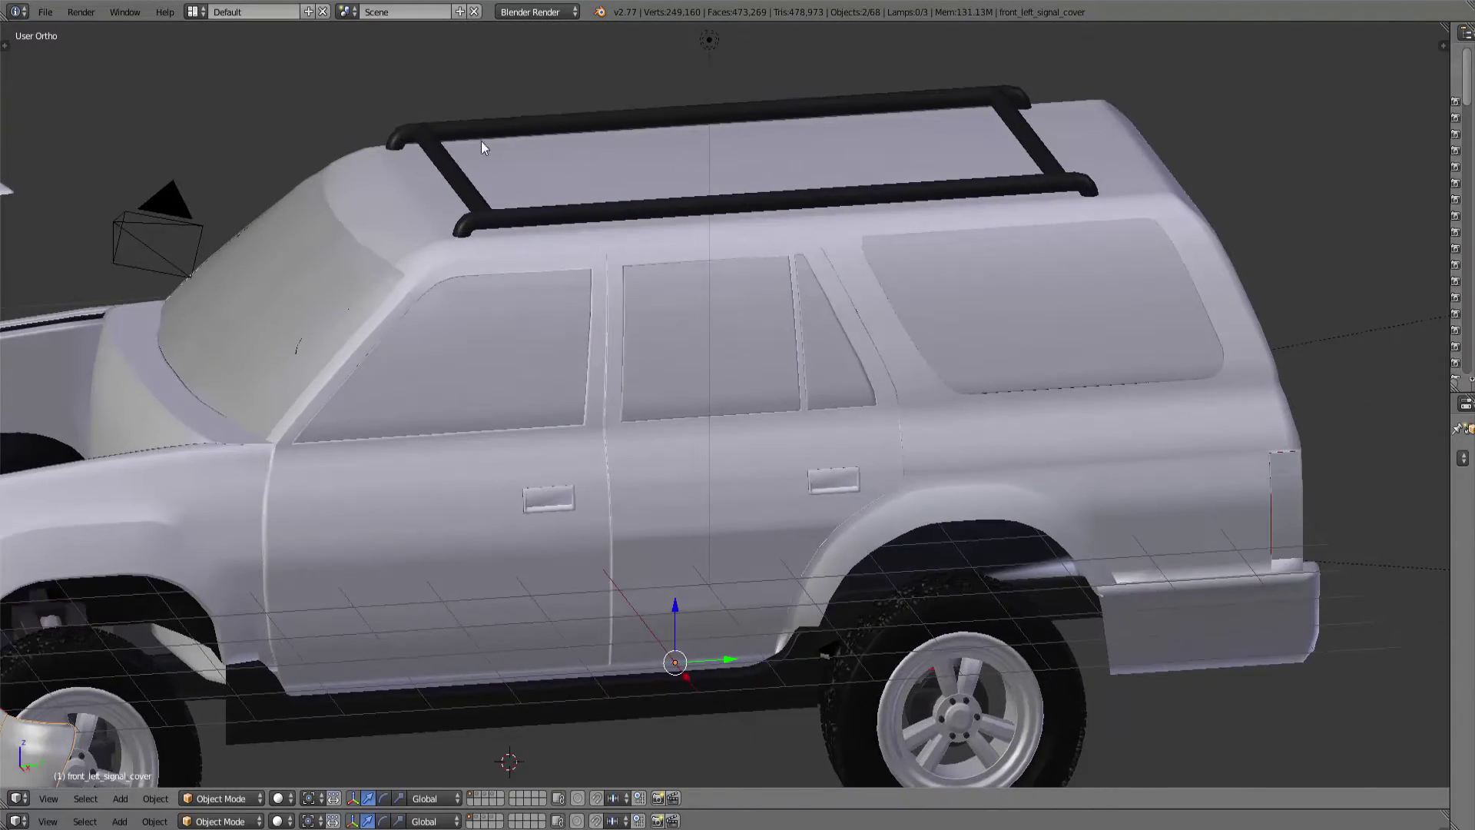
pyautogui.moveTo(543, 372)
pyautogui.mouseDown(button='middle')
pyautogui.moveTo(718, 382)
pyautogui.moveTo(735, 363)
pyautogui.moveTo(753, 419)
pyautogui.moveTo(822, 489)
pyautogui.moveTo(1054, 428)
pyautogui.moveTo(968, 467)
pyautogui.mouseUp(button='middle')
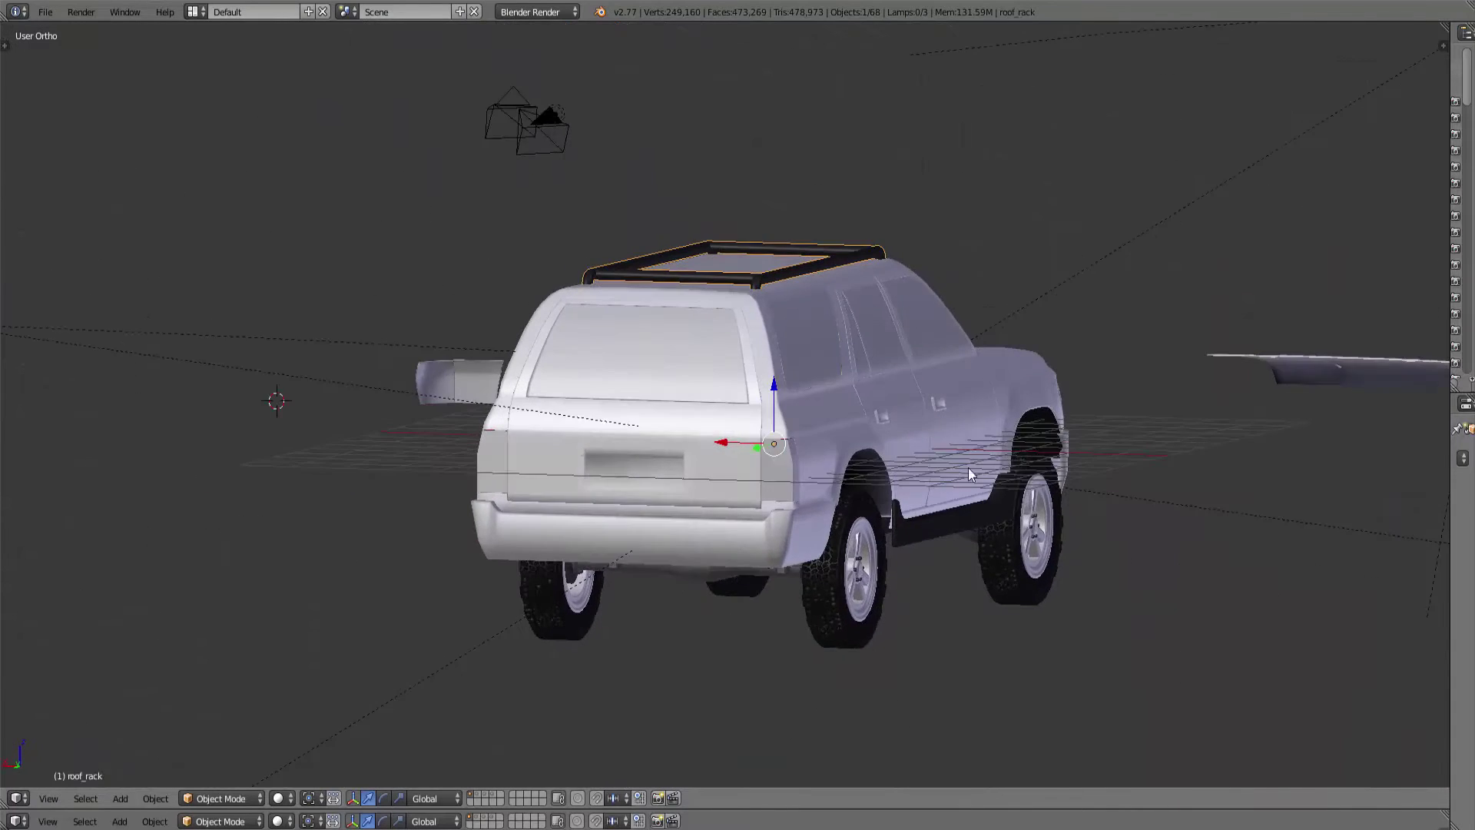
pyautogui.scroll(3, 968, 467)
pyautogui.scroll(2, 912, 577)
pyautogui.scroll(2, 902, 498)
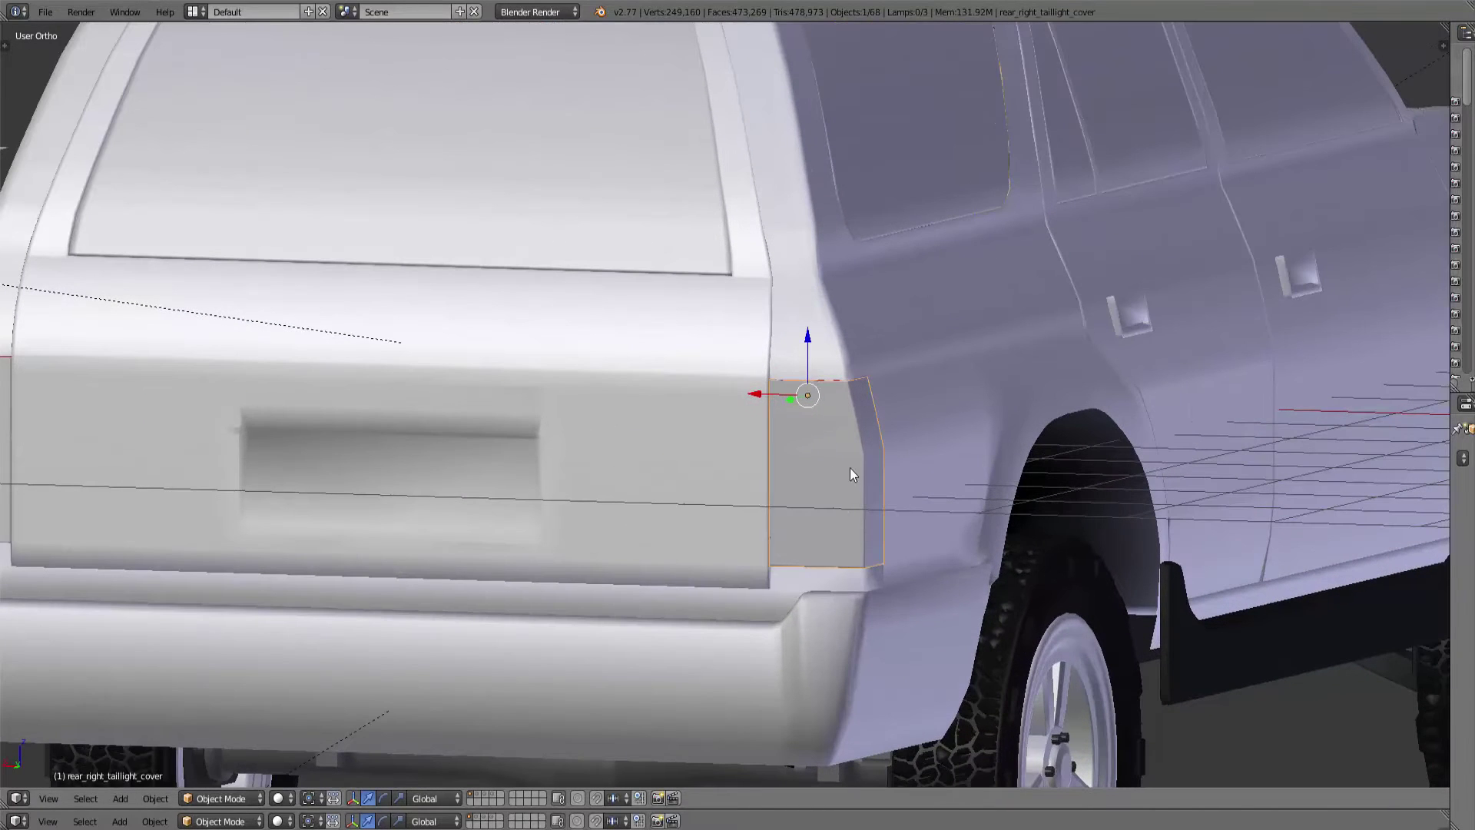
pyautogui.scroll(-2, 785, 528)
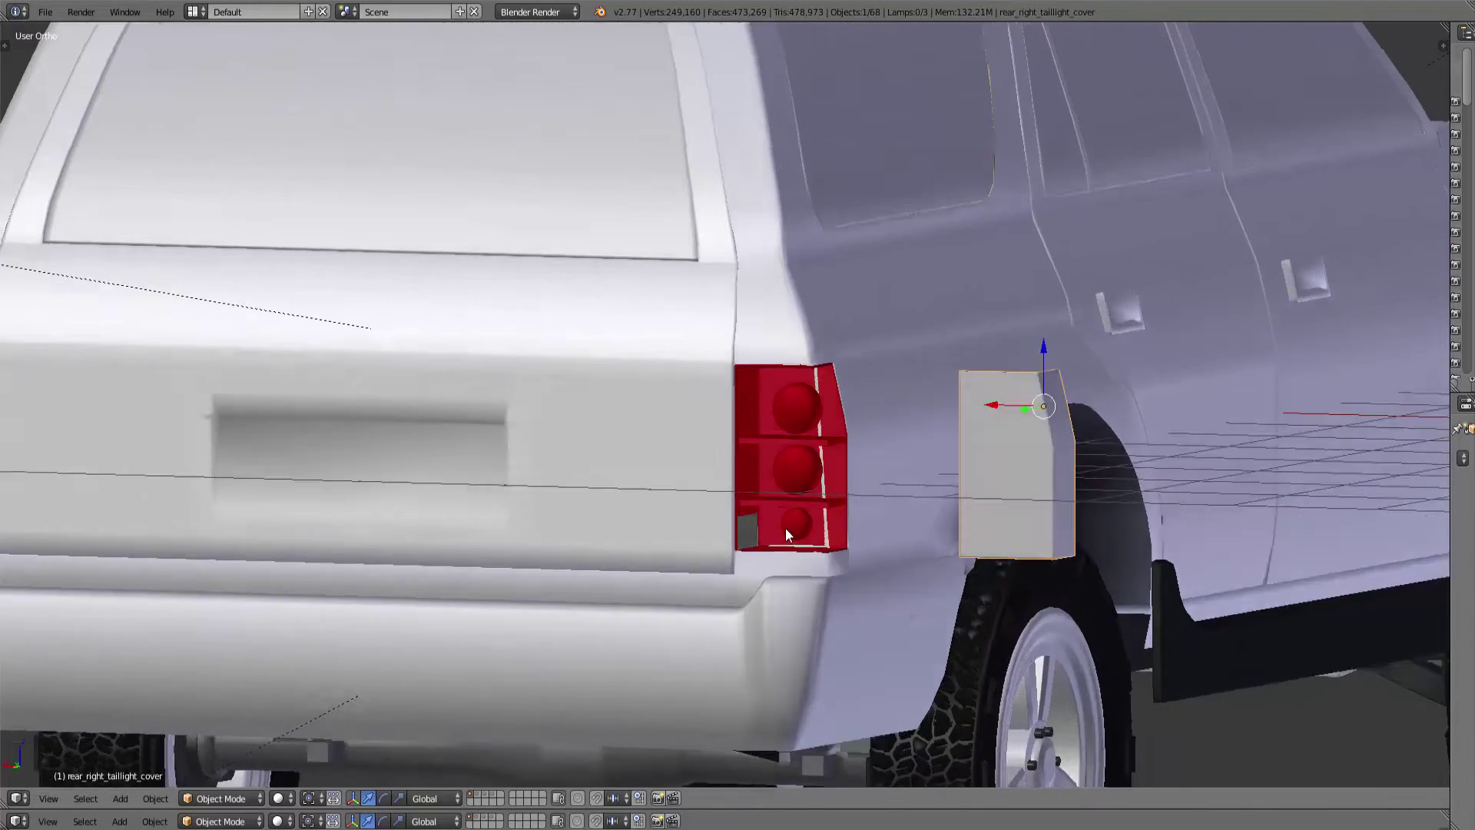
# Undo the hood and taillight cover moves so the truck is fully assembled.
pyautogui.moveTo(785, 528)
pyautogui.mouseDown(button='middle')
pyautogui.moveTo(761, 523)
pyautogui.moveTo(783, 530)
pyautogui.moveTo(785, 600)
pyautogui.mouseUp(button='middle')
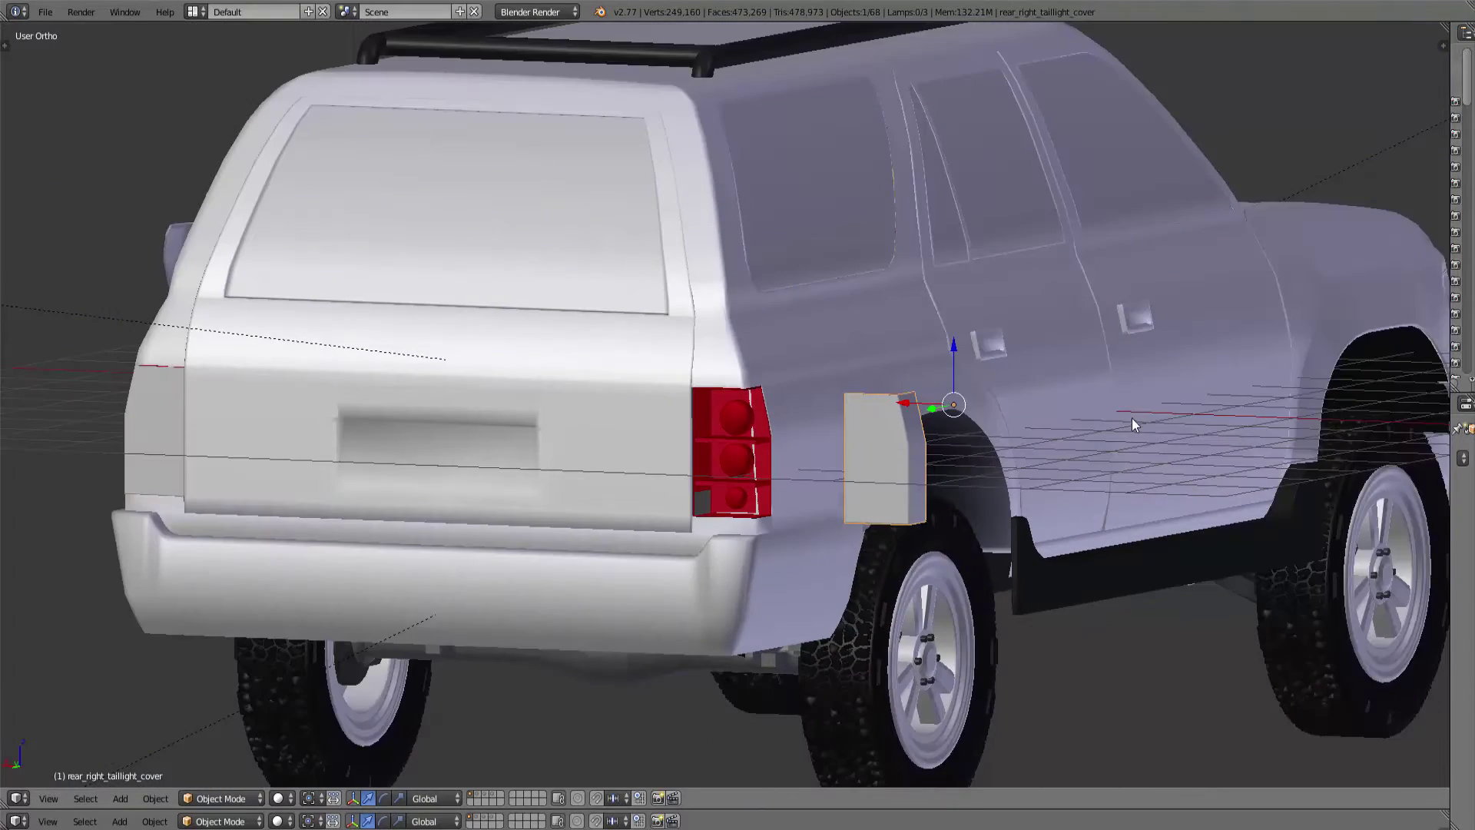
pyautogui.moveTo(1132, 418)
pyautogui.mouseDown(button='middle')
pyautogui.moveTo(768, 456)
pyautogui.moveTo(789, 407)
pyautogui.mouseUp(button='middle')
pyautogui.scroll(-2, 788, 406)
pyautogui.scroll(-2, 798, 294)
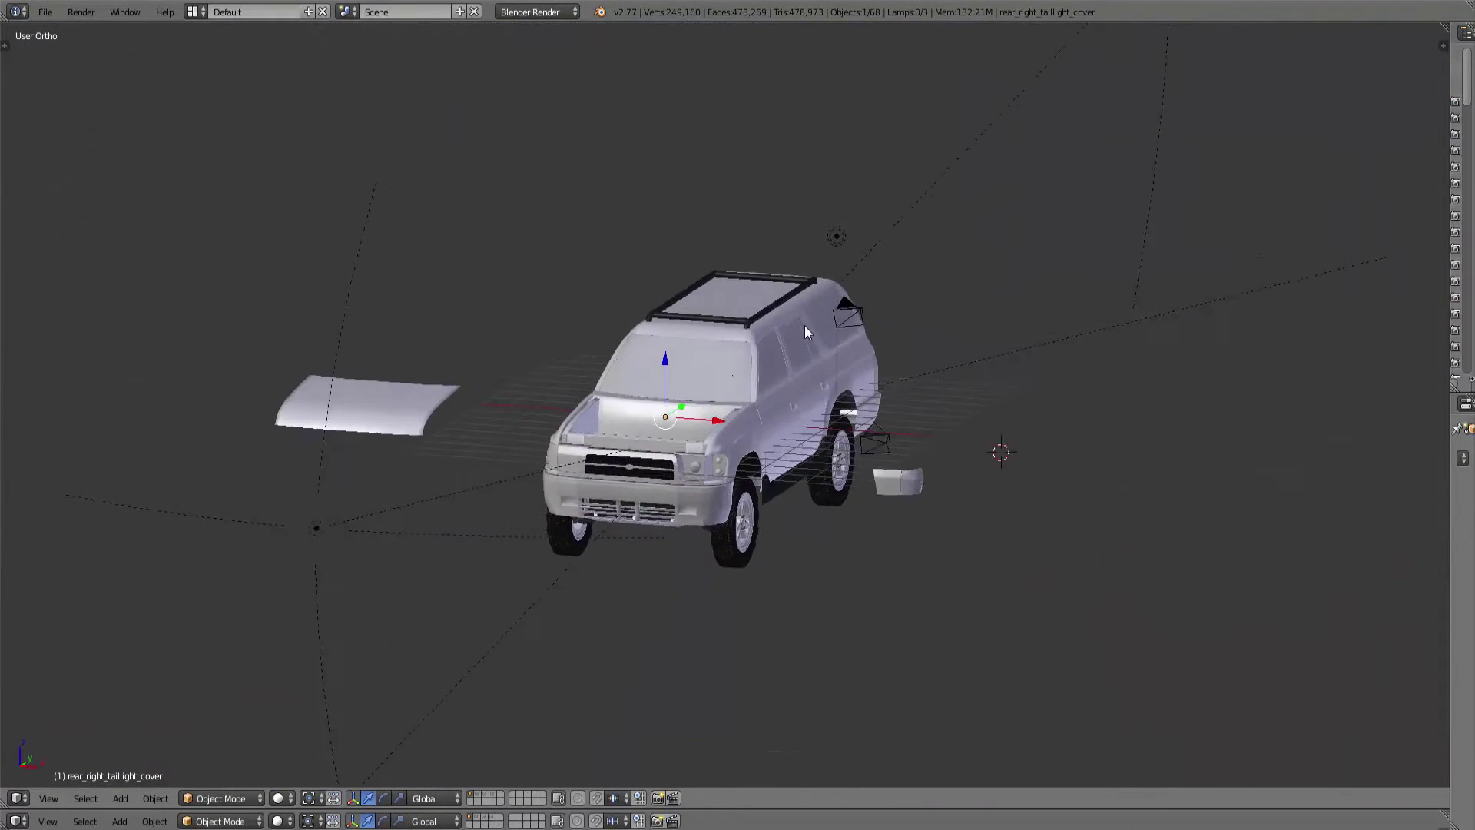
pyautogui.hotkey('ctrl', 'z')
pyautogui.hotkey('ctrl', 'z')
pyautogui.hotkey('ctrl', 'z')
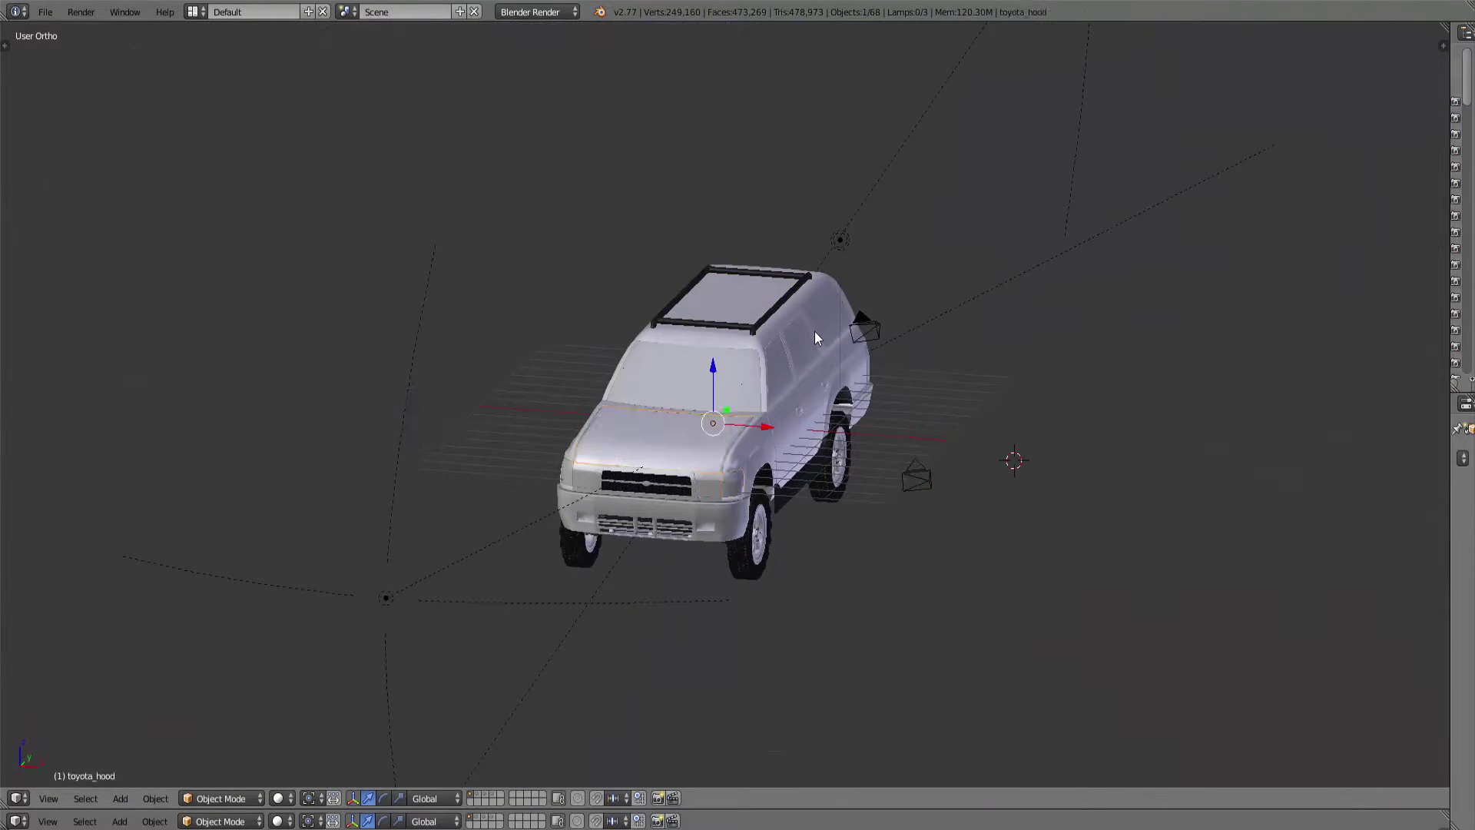
pyautogui.scroll(4, 806, 402)
pyautogui.hotkey('ctrl', 'z')
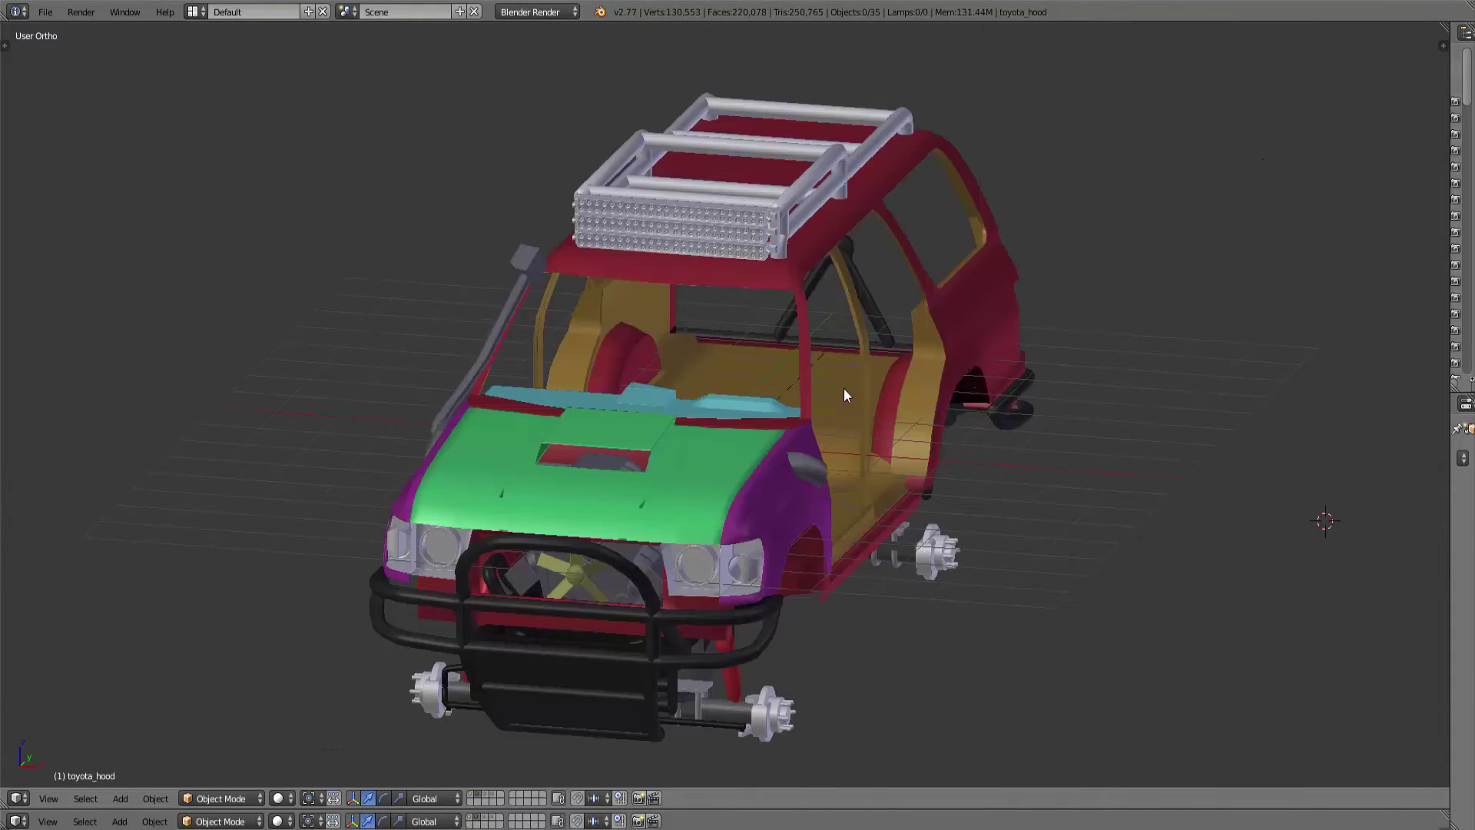
pyautogui.moveTo(845, 390)
pyautogui.mouseDown(button='middle')
pyautogui.moveTo(815, 394)
pyautogui.moveTo(780, 370)
pyautogui.moveTo(536, 416)
pyautogui.moveTo(148, 405)
pyautogui.moveTo(204, 346)
pyautogui.mouseUp(button='middle')
pyautogui.scroll(5, 806, 121)
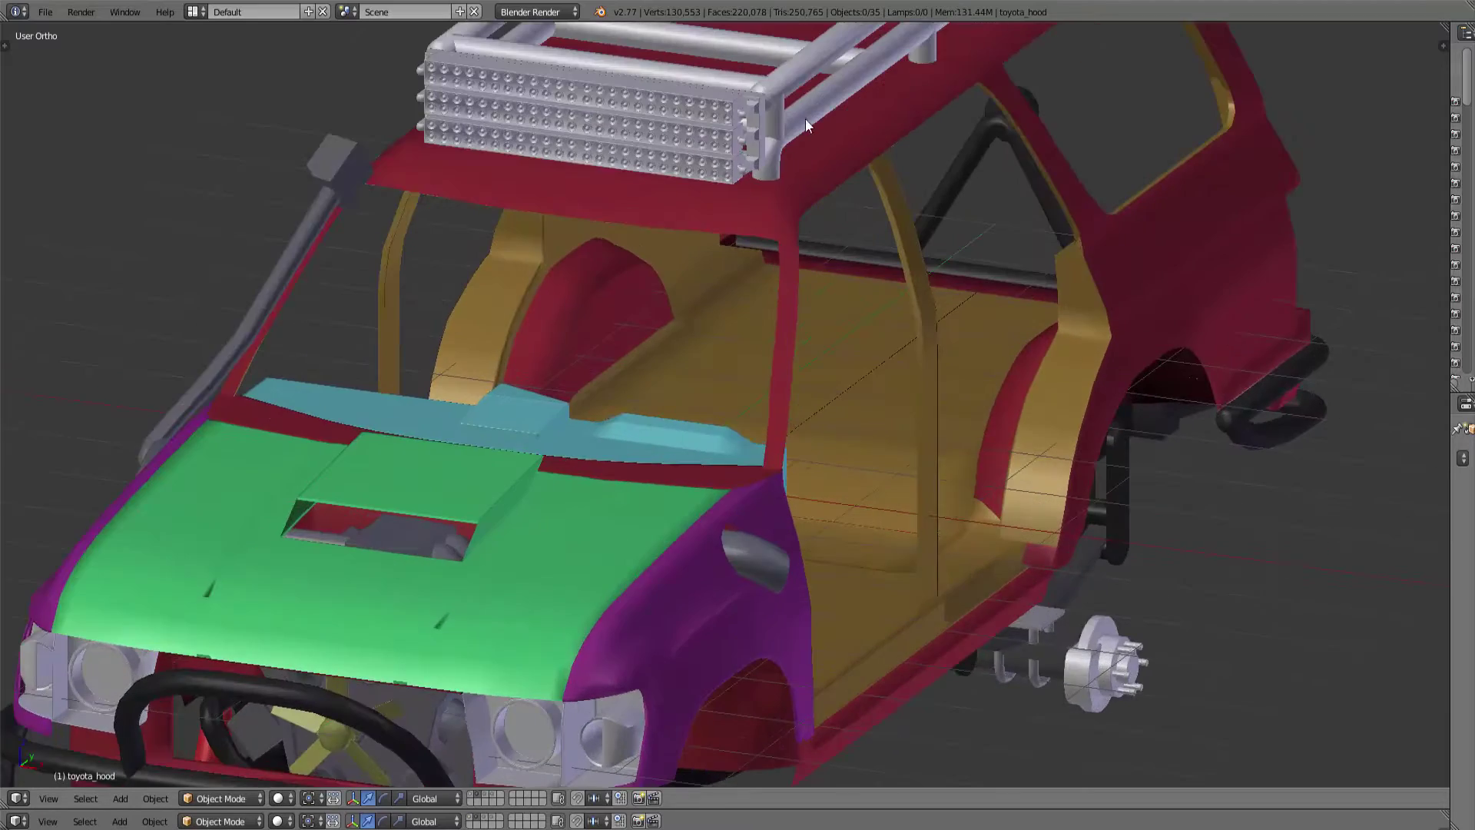
pyautogui.keyDown('shift'); pyautogui.moveTo(806, 121); pyautogui.dragTo(834, 382, button='middle'); pyautogui.keyUp('shift')
pyautogui.scroll(5, 822, 401)
pyautogui.scroll(3, 737, 249)
pyautogui.rightClick(738, 249)
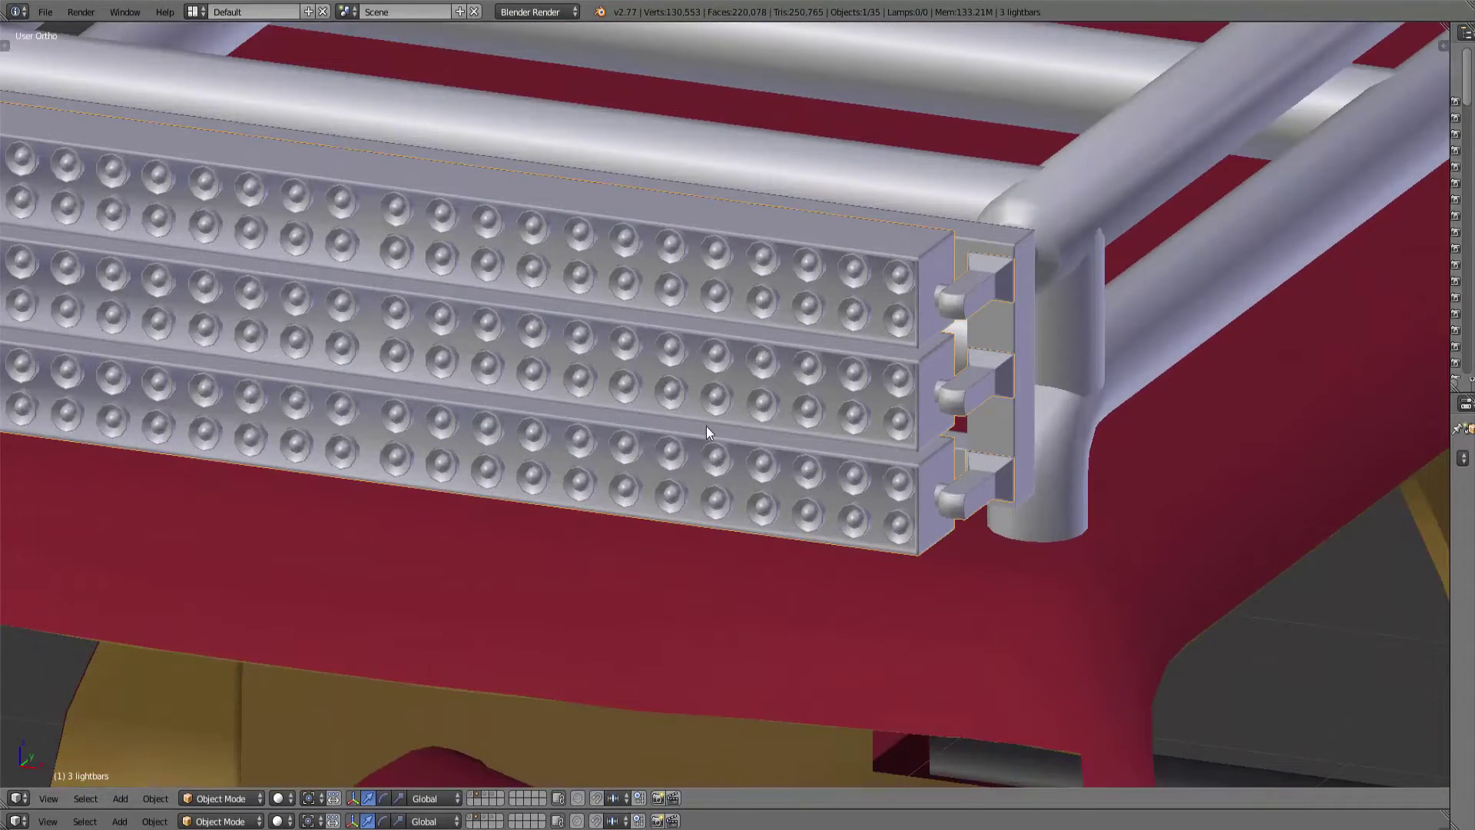
pyautogui.moveTo(707, 425)
pyautogui.mouseDown(button='middle')
pyautogui.moveTo(998, 420)
pyautogui.moveTo(997, 396)
pyautogui.moveTo(494, 370)
pyautogui.mouseUp(button='middle')
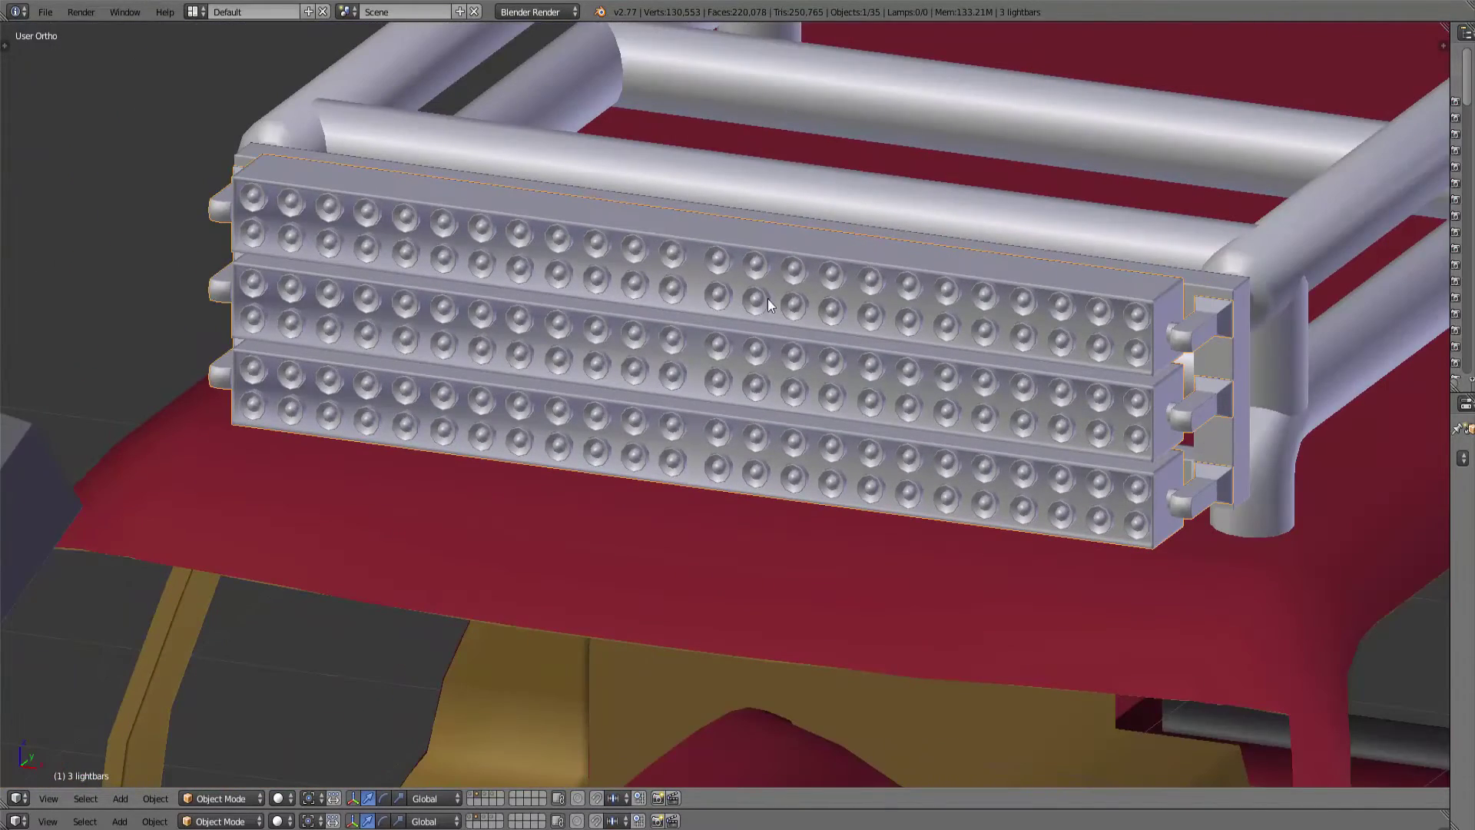
pyautogui.press('Tab')
pyautogui.scroll(-3, 792, 300)
pyautogui.press('Tab')
pyautogui.moveTo(988, 233); pyautogui.dragTo(780, 157, button='middle')
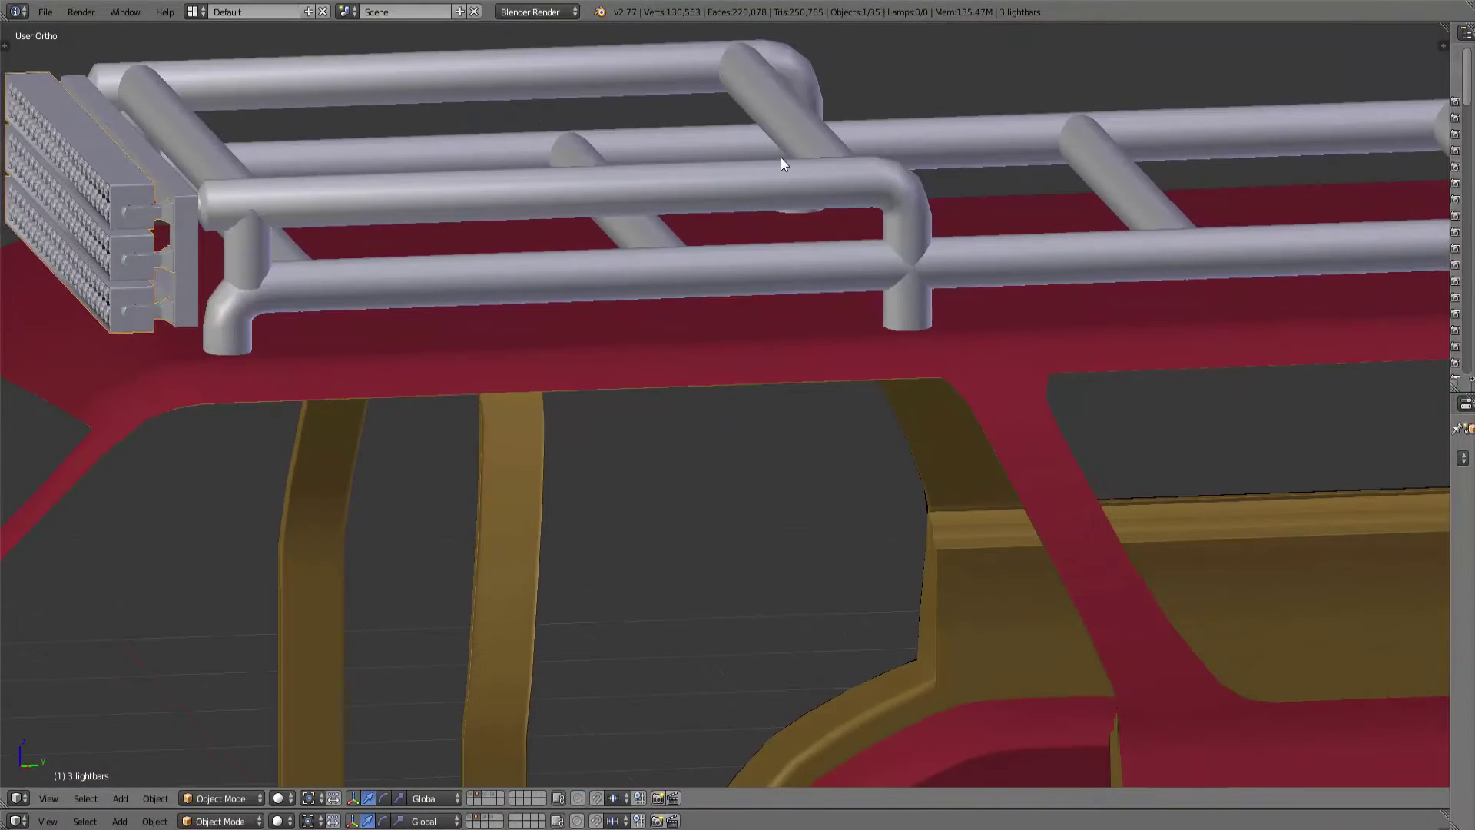
pyautogui.press('Tab')
pyautogui.scroll(-4, 910, 199)
pyautogui.scroll(-1, 732, 324)
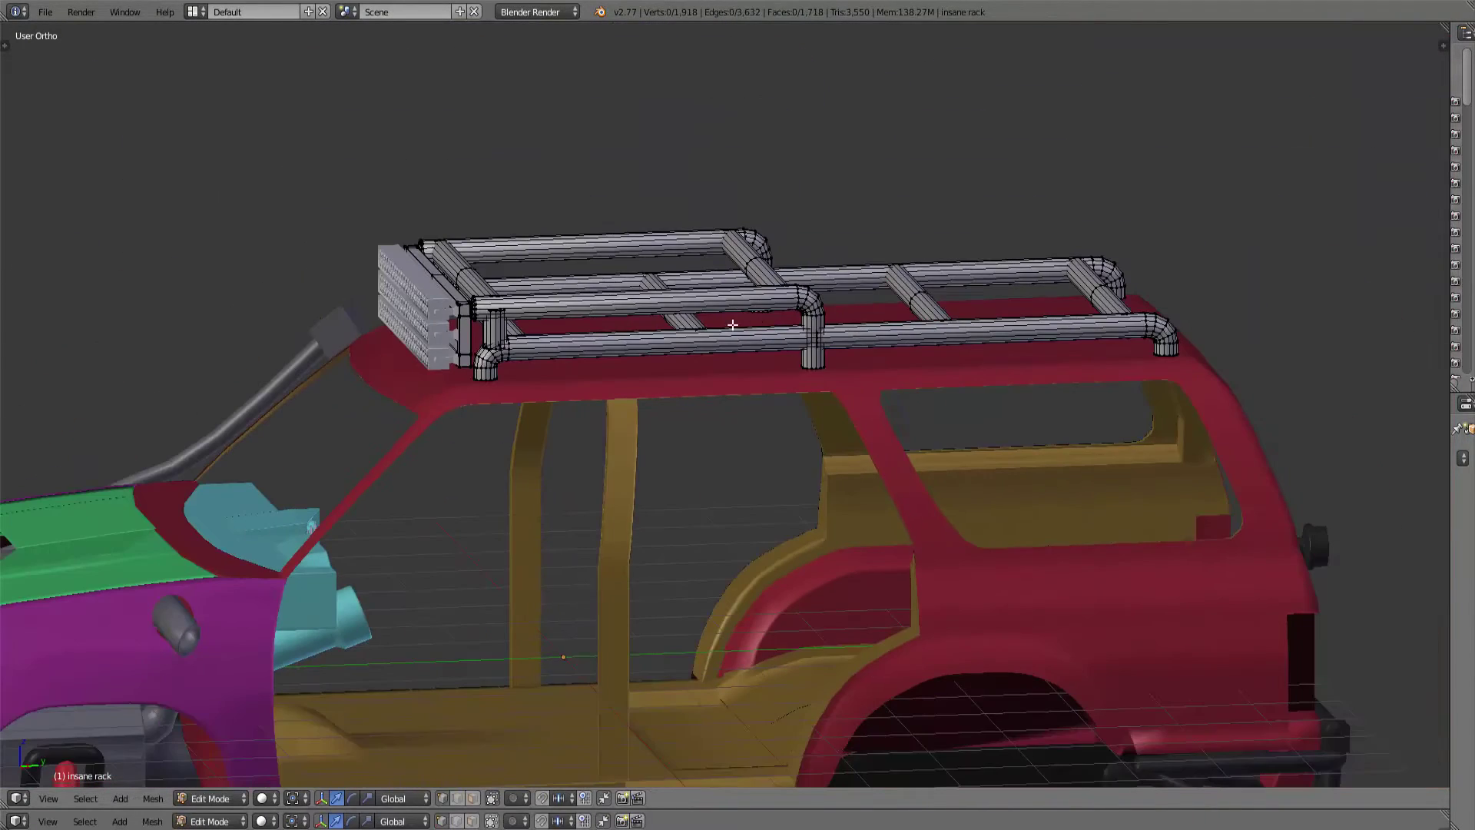
pyautogui.moveTo(670, 352)
pyautogui.mouseDown(button='middle')
pyautogui.moveTo(696, 360)
pyautogui.moveTo(559, 457)
pyautogui.mouseUp(button='middle')
pyautogui.scroll(-2, 890, 313)
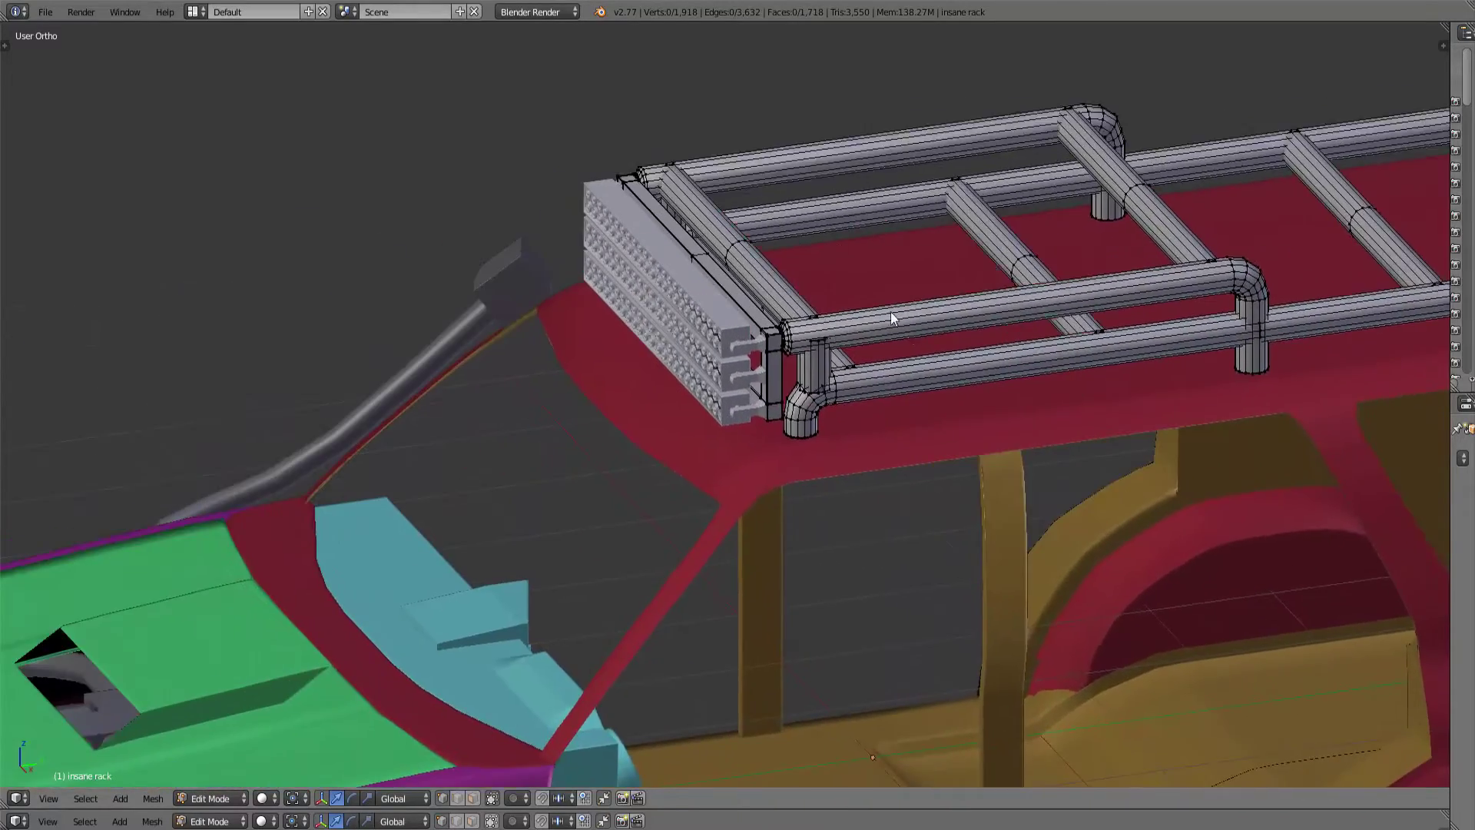
pyautogui.press('Tab')
pyautogui.scroll(6, 806, 373)
pyautogui.scroll(5, 923, 240)
pyautogui.press('a')
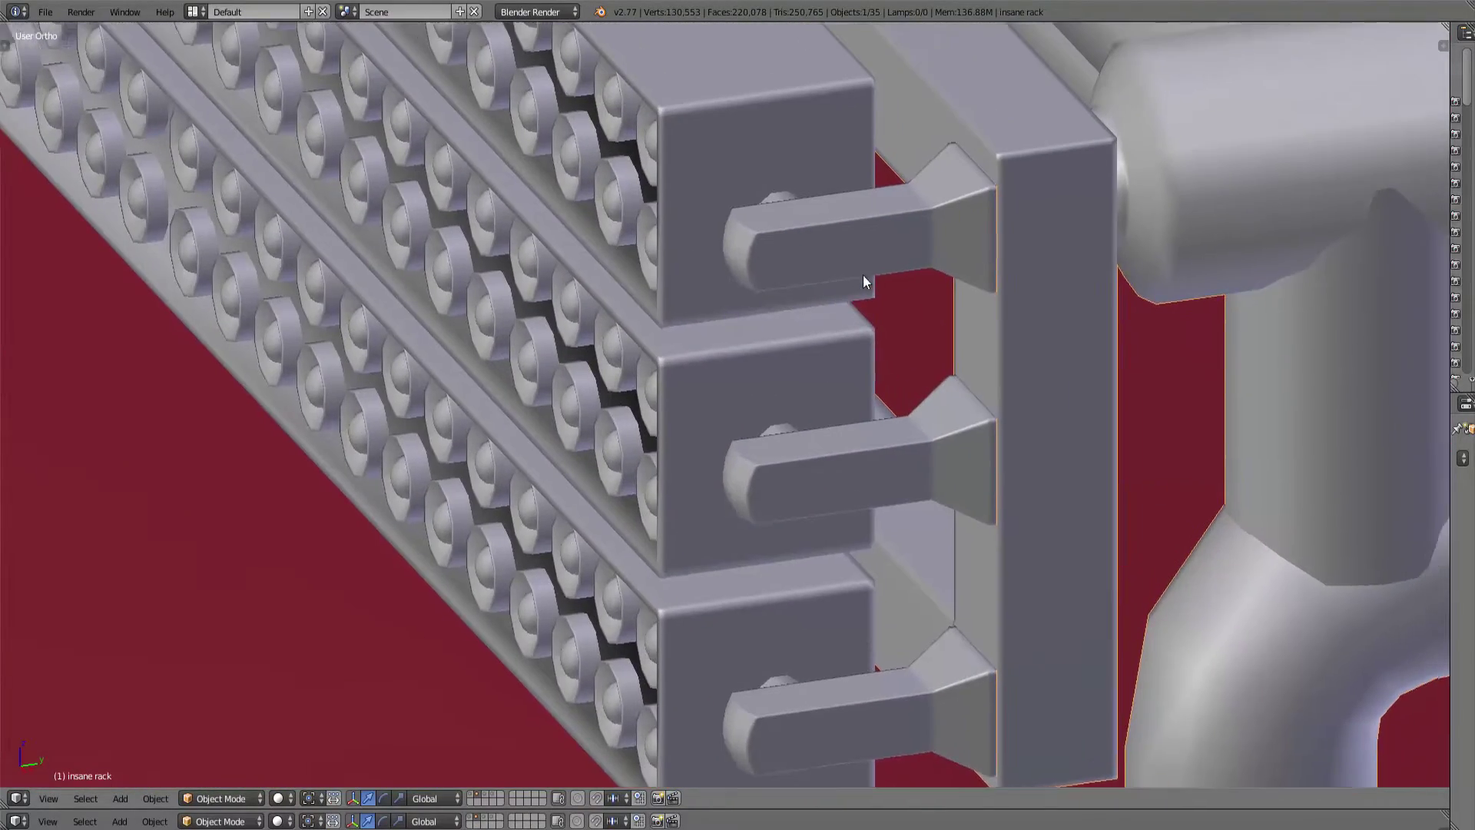
pyautogui.scroll(-2, 755, 322)
pyautogui.scroll(-4, 756, 322)
pyautogui.moveTo(656, 353); pyautogui.dragTo(775, 231, button='middle')
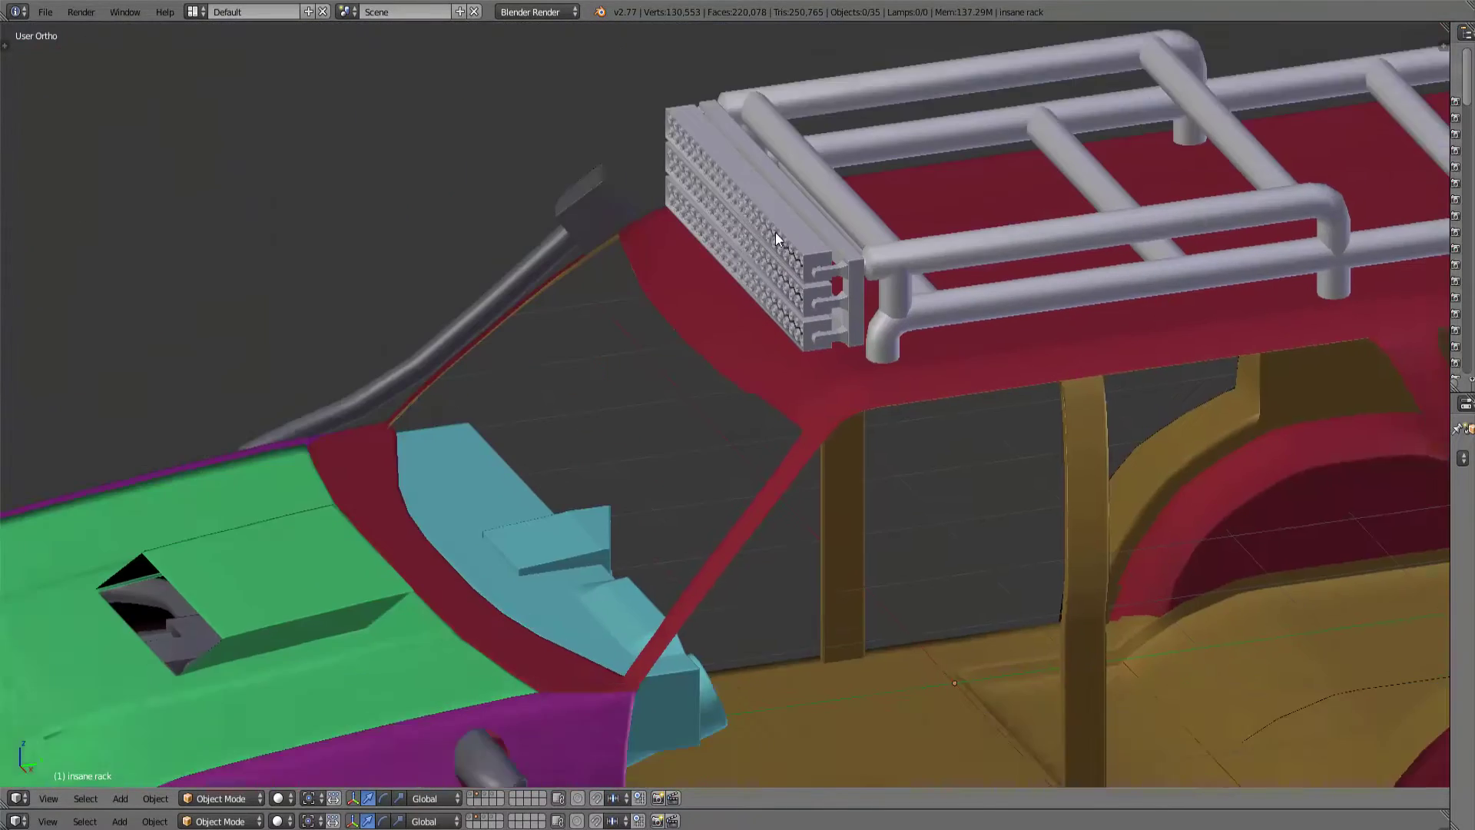
pyautogui.scroll(2, 695, 431)
pyautogui.scroll(2, 692, 508)
pyautogui.moveTo(691, 516); pyautogui.dragTo(922, 437, button='middle')
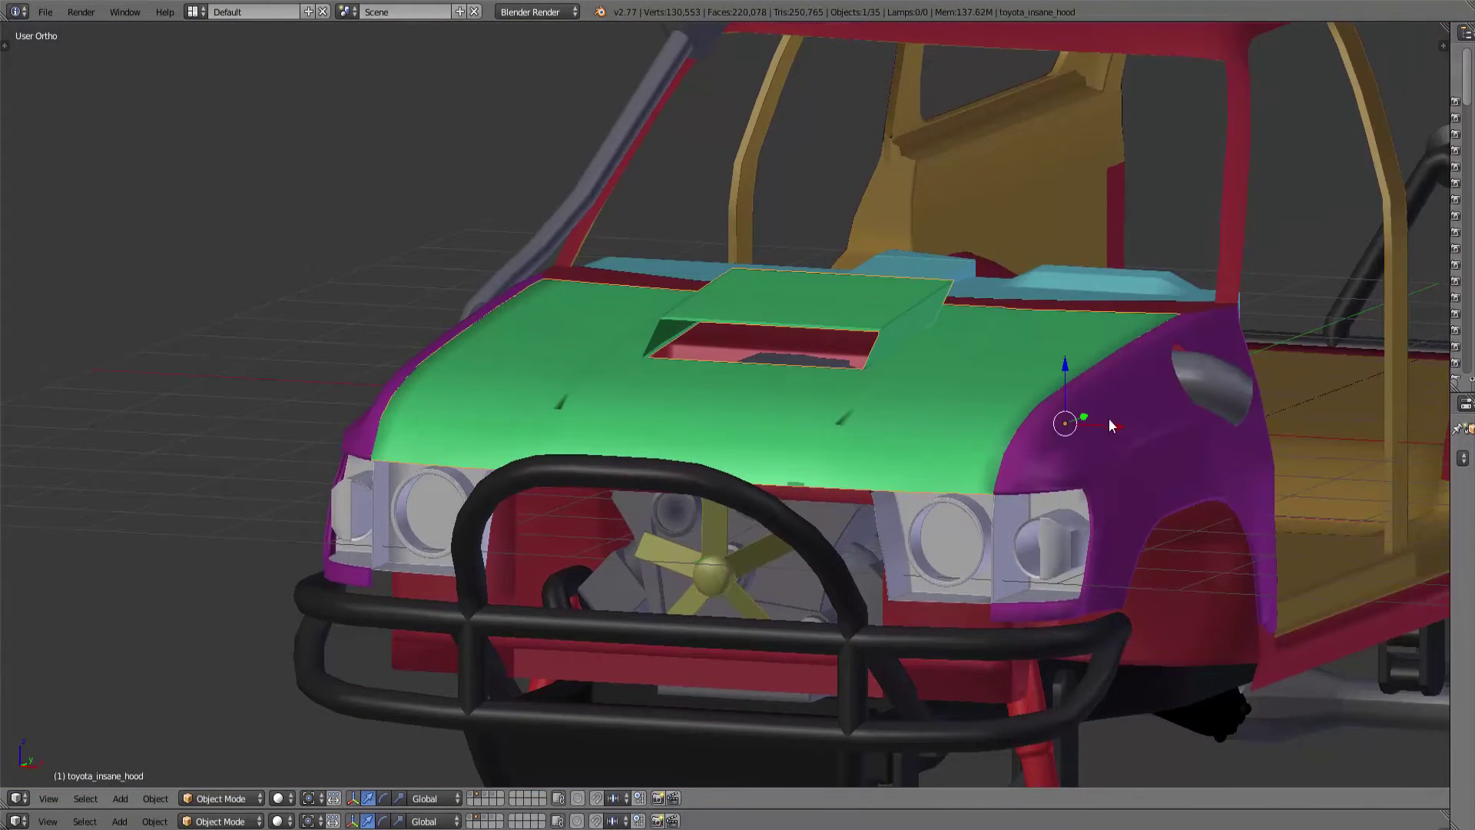
pyautogui.moveTo(1114, 429); pyautogui.dragTo(757, 434)
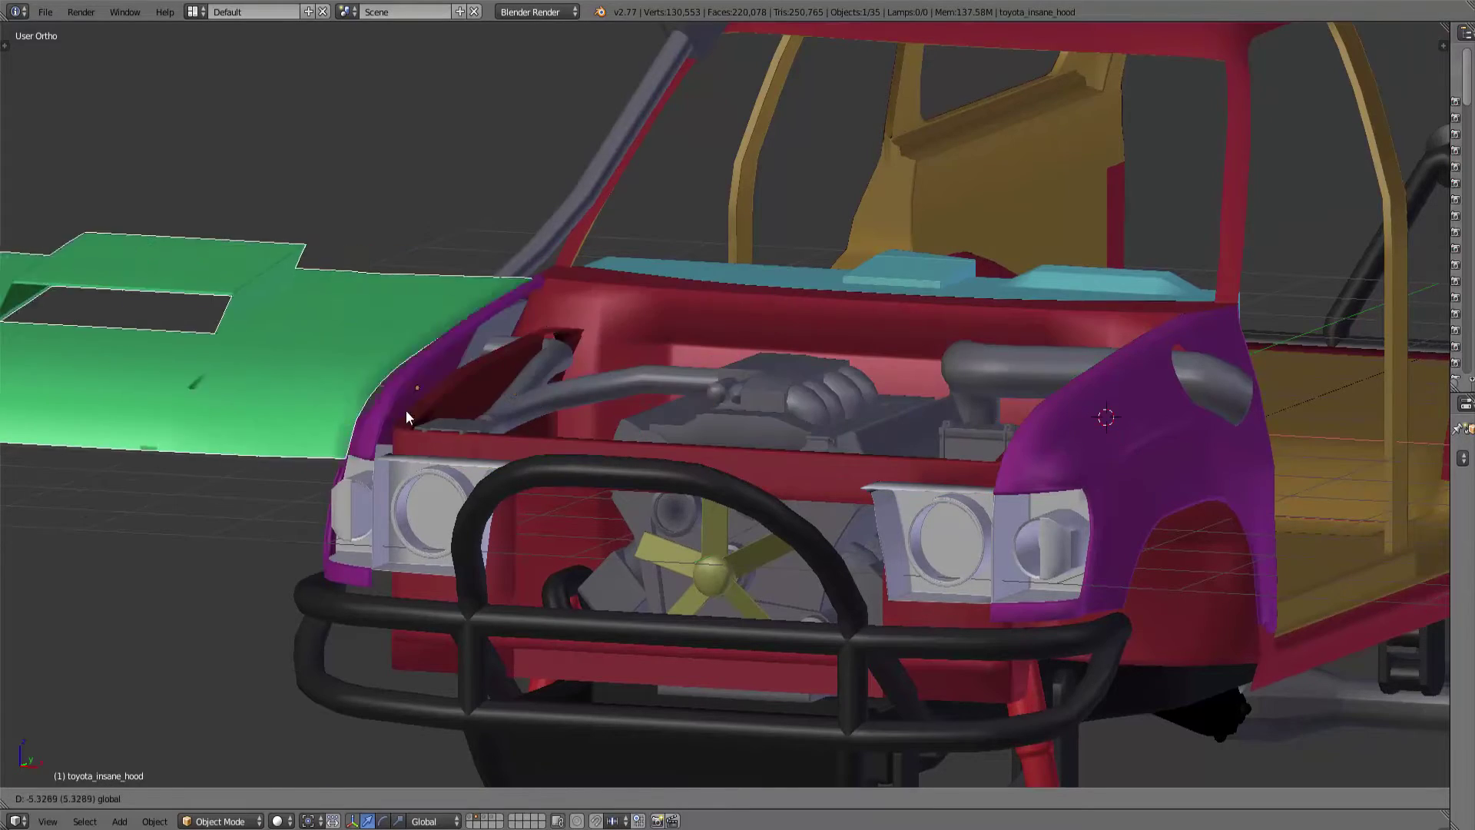
pyautogui.moveTo(982, 416)
pyautogui.mouseDown(button='middle')
pyautogui.moveTo(948, 469)
pyautogui.moveTo(885, 402)
pyautogui.moveTo(894, 467)
pyautogui.moveTo(889, 287)
pyautogui.moveTo(862, 424)
pyautogui.moveTo(640, 346)
pyautogui.moveTo(800, 398)
pyautogui.moveTo(975, 389)
pyautogui.moveTo(1018, 369)
pyautogui.moveTo(931, 336)
pyautogui.moveTo(839, 380)
pyautogui.moveTo(1183, 395)
pyautogui.moveTo(839, 339)
pyautogui.moveTo(763, 265)
pyautogui.moveTo(853, 427)
pyautogui.moveTo(704, 272)
pyautogui.moveTo(754, 317)
pyautogui.moveTo(615, 440)
pyautogui.moveTo(819, 450)
pyautogui.moveTo(616, 386)
pyautogui.mouseUp(button='middle')
pyautogui.rightClick(616, 447)
pyautogui.scroll(-2, 791, 306)
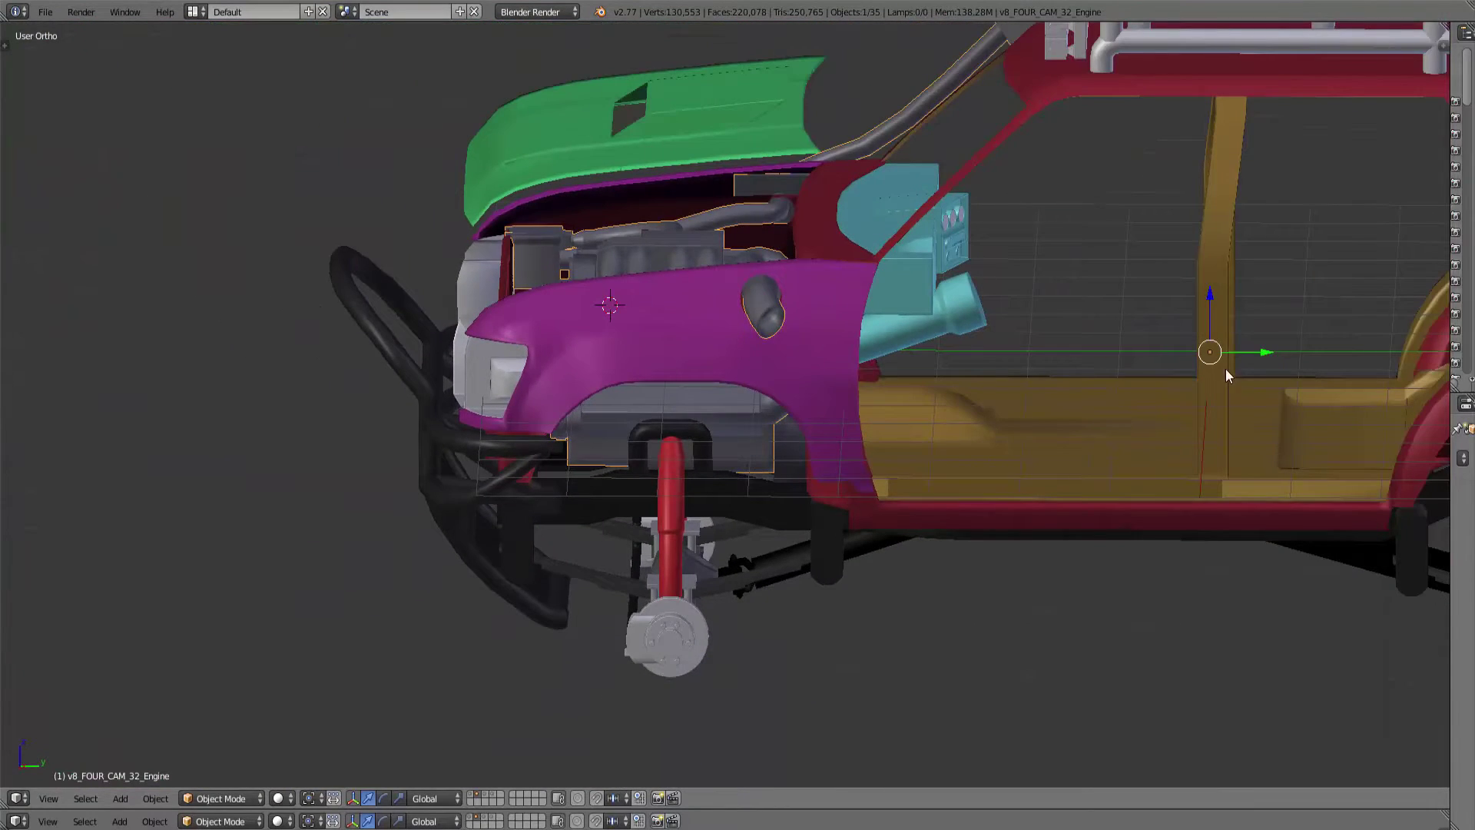
pyautogui.scroll(-3, 951, 380)
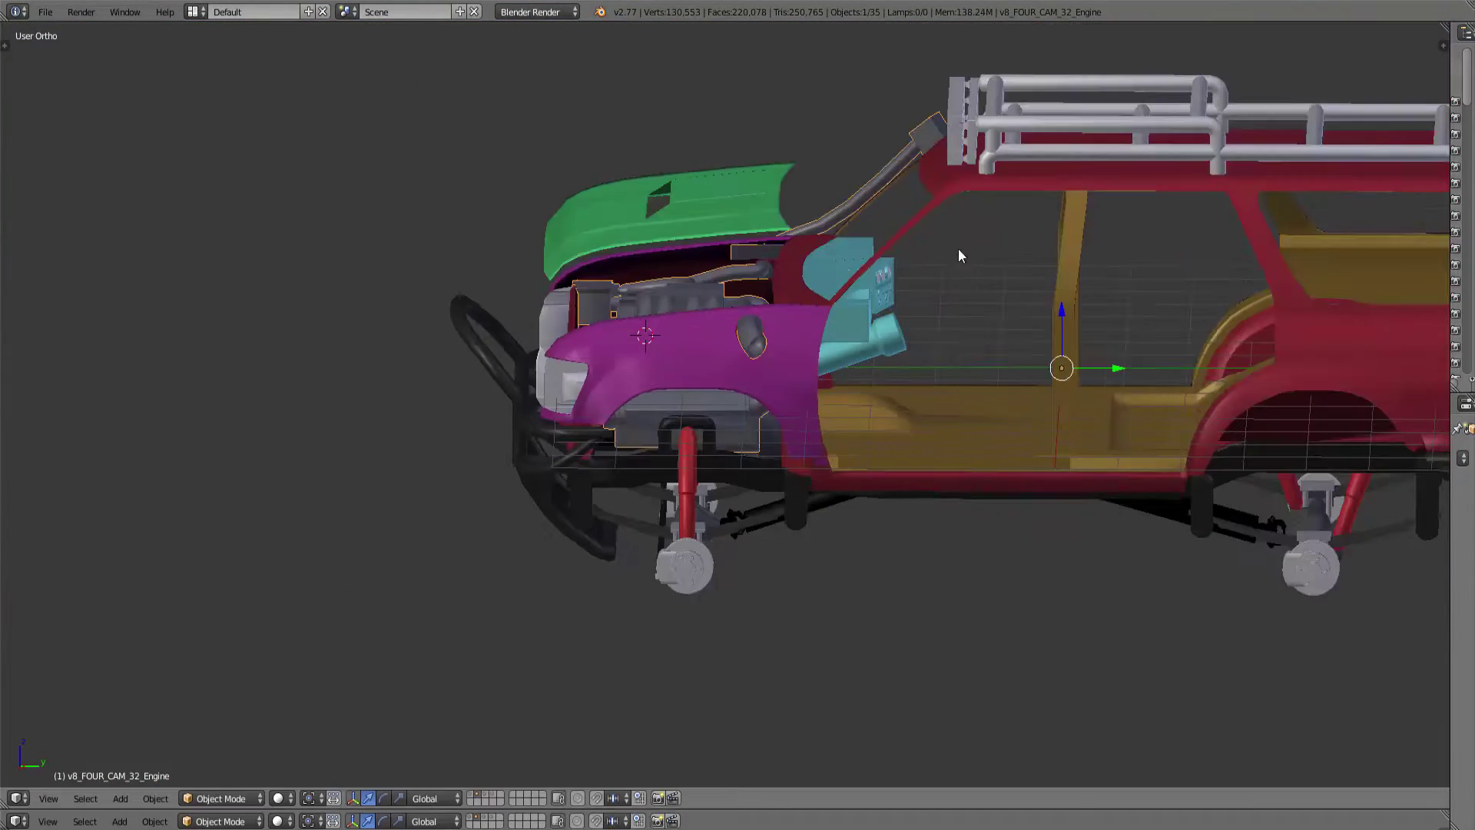
pyautogui.moveTo(958, 254)
pyautogui.mouseDown(button='middle')
pyautogui.moveTo(1159, 257)
pyautogui.moveTo(1025, 285)
pyautogui.moveTo(909, 276)
pyautogui.mouseUp(button='middle')
pyautogui.scroll(3, 1025, 285)
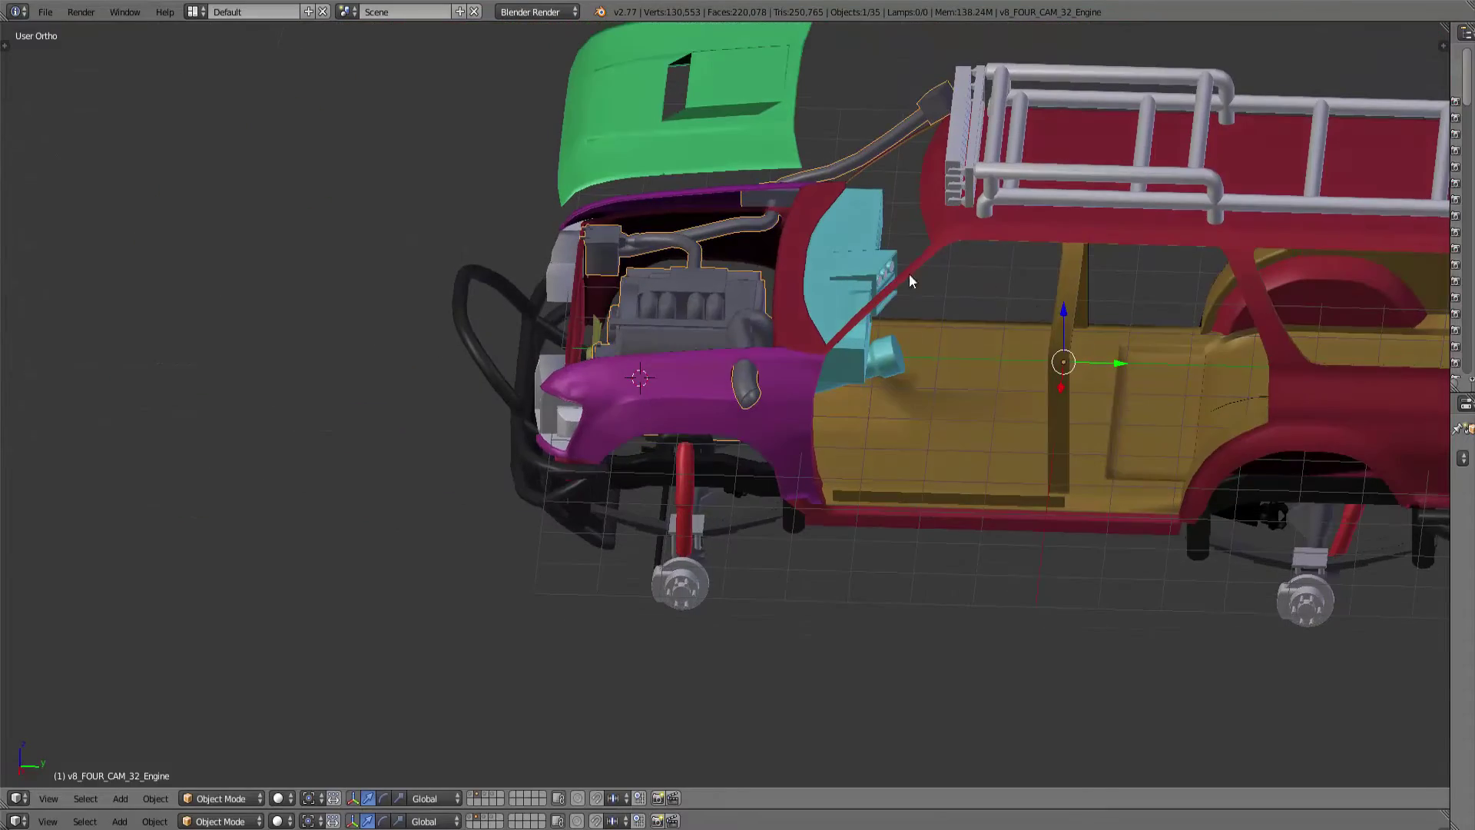
pyautogui.click(1062, 124)
pyautogui.moveTo(1062, 124)
pyautogui.mouseDown(button='middle')
pyautogui.moveTo(851, 377)
pyautogui.moveTo(894, 394)
pyautogui.moveTo(760, 407)
pyautogui.moveTo(593, 480)
pyautogui.moveTo(715, 450)
pyautogui.mouseUp(button='middle')
pyautogui.press('a')
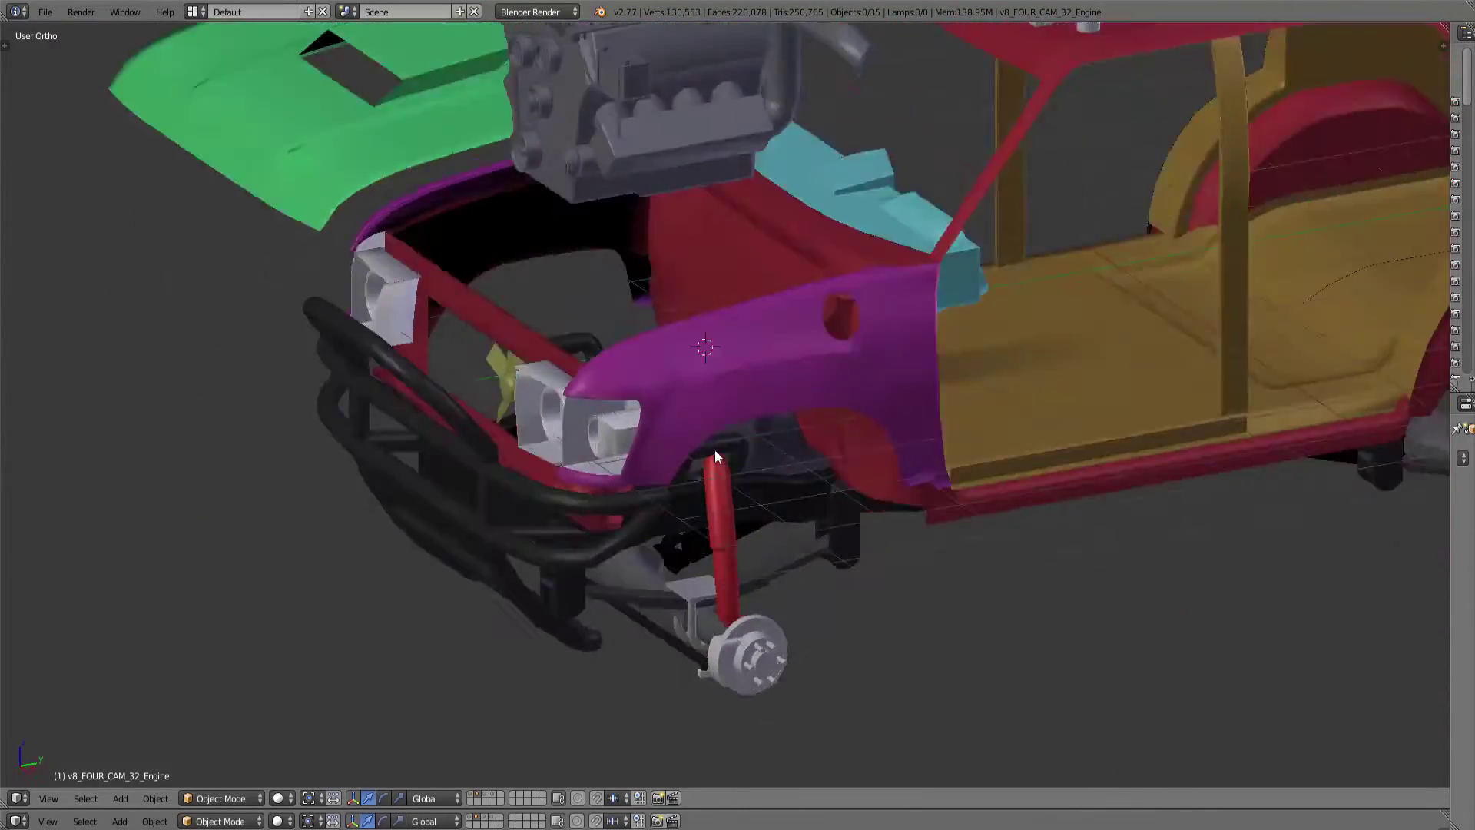
pyautogui.scroll(4, 967, 370)
pyautogui.moveTo(967, 369)
pyautogui.mouseDown(button='middle')
pyautogui.moveTo(1077, 241)
pyautogui.moveTo(889, 349)
pyautogui.mouseUp(button='middle')
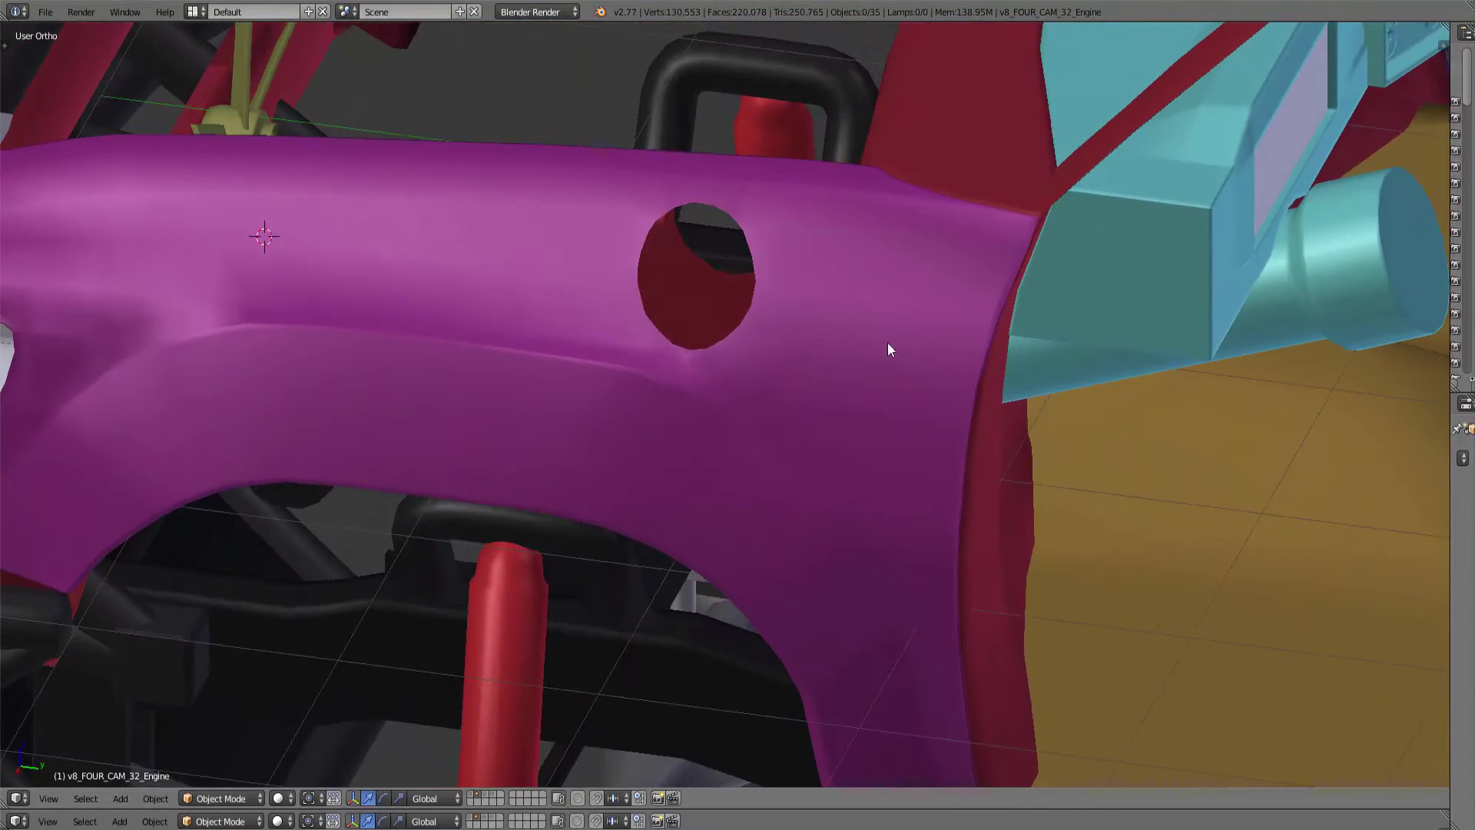
pyautogui.press('Tab')
pyautogui.press('Tab')
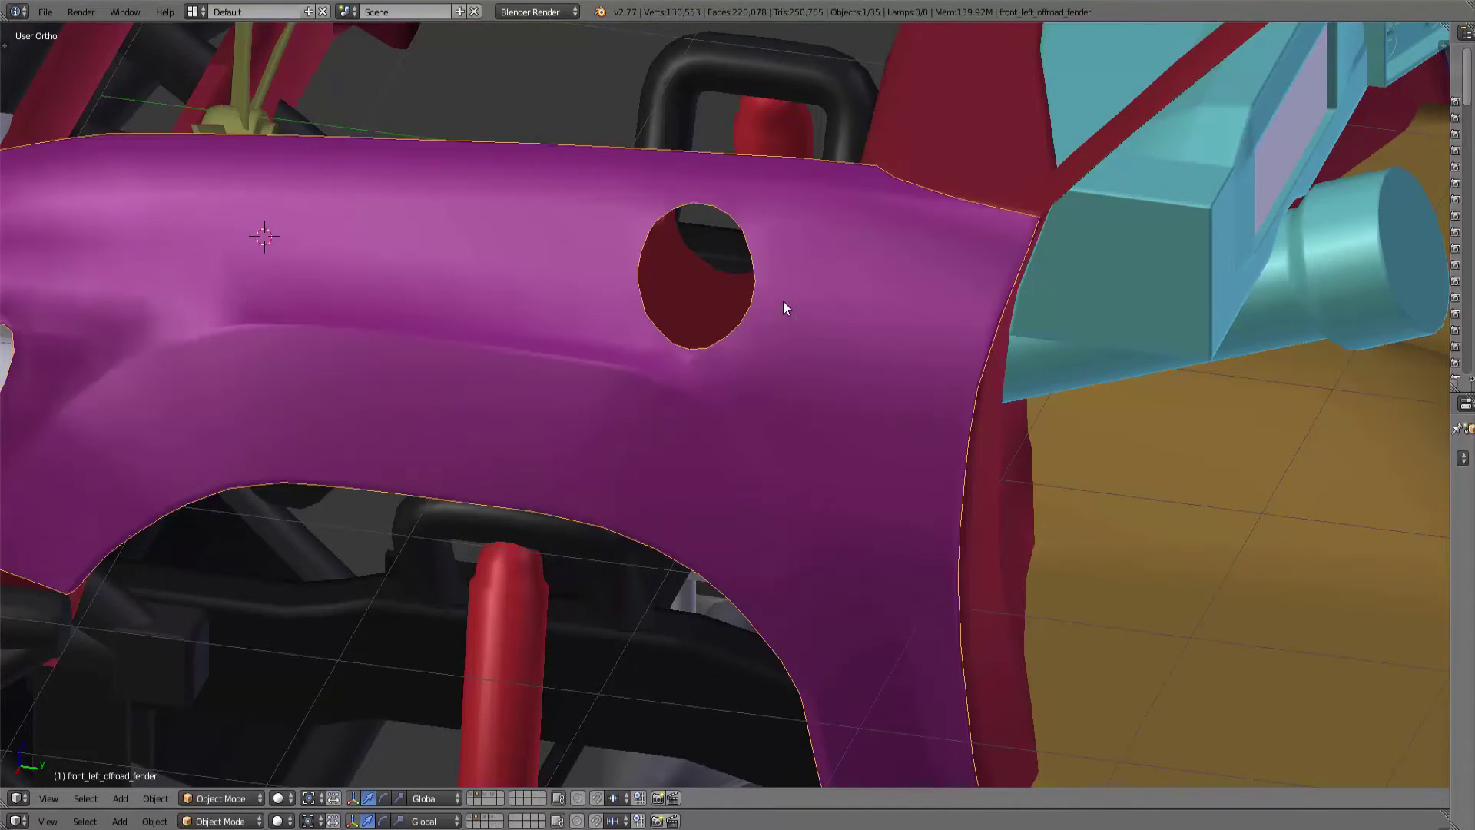
pyautogui.scroll(-5, 783, 301)
pyautogui.scroll(-4, 745, 116)
pyautogui.press('a')
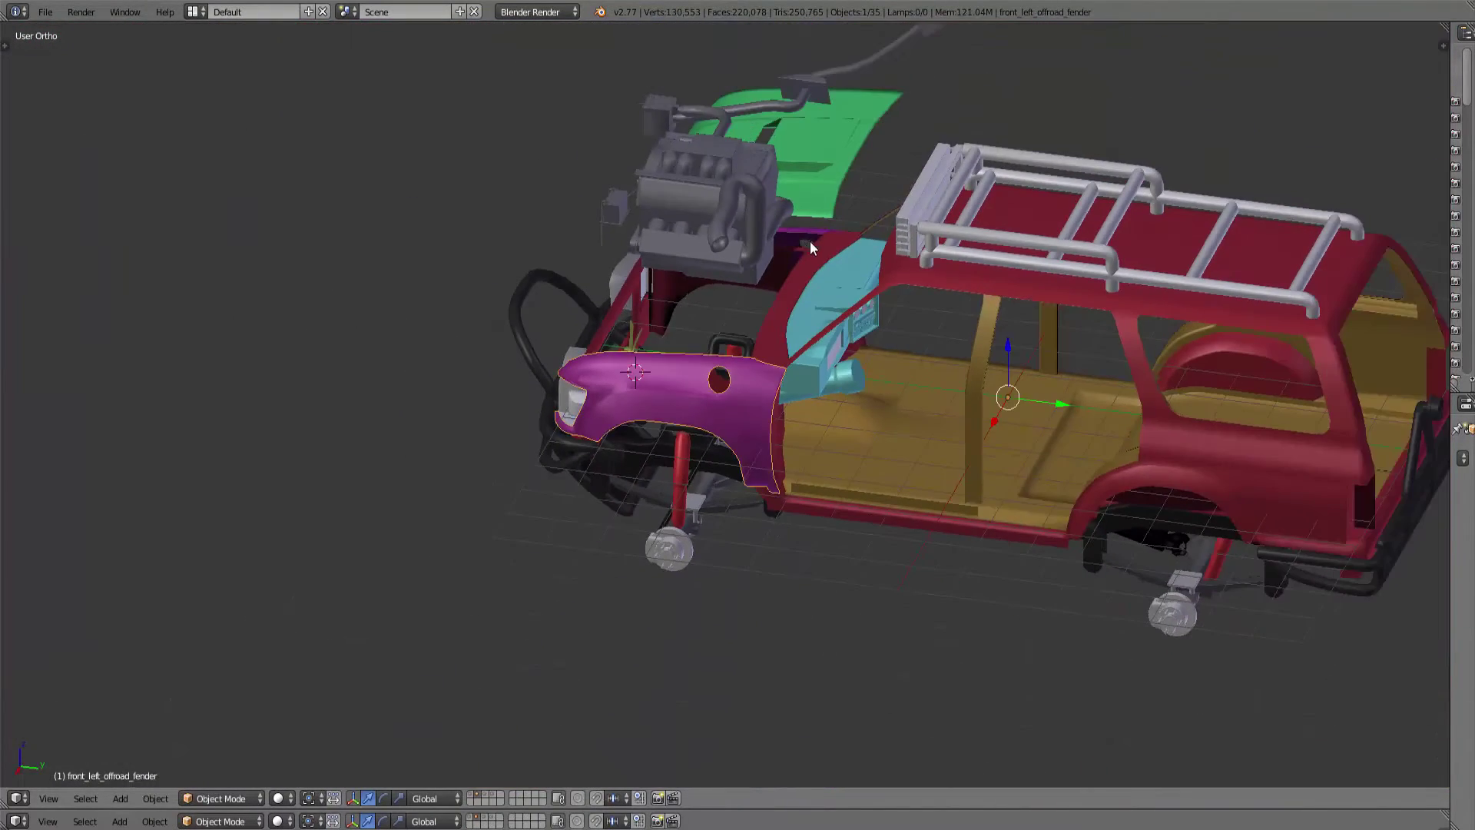
pyautogui.hotkey('ctrl', 'z')
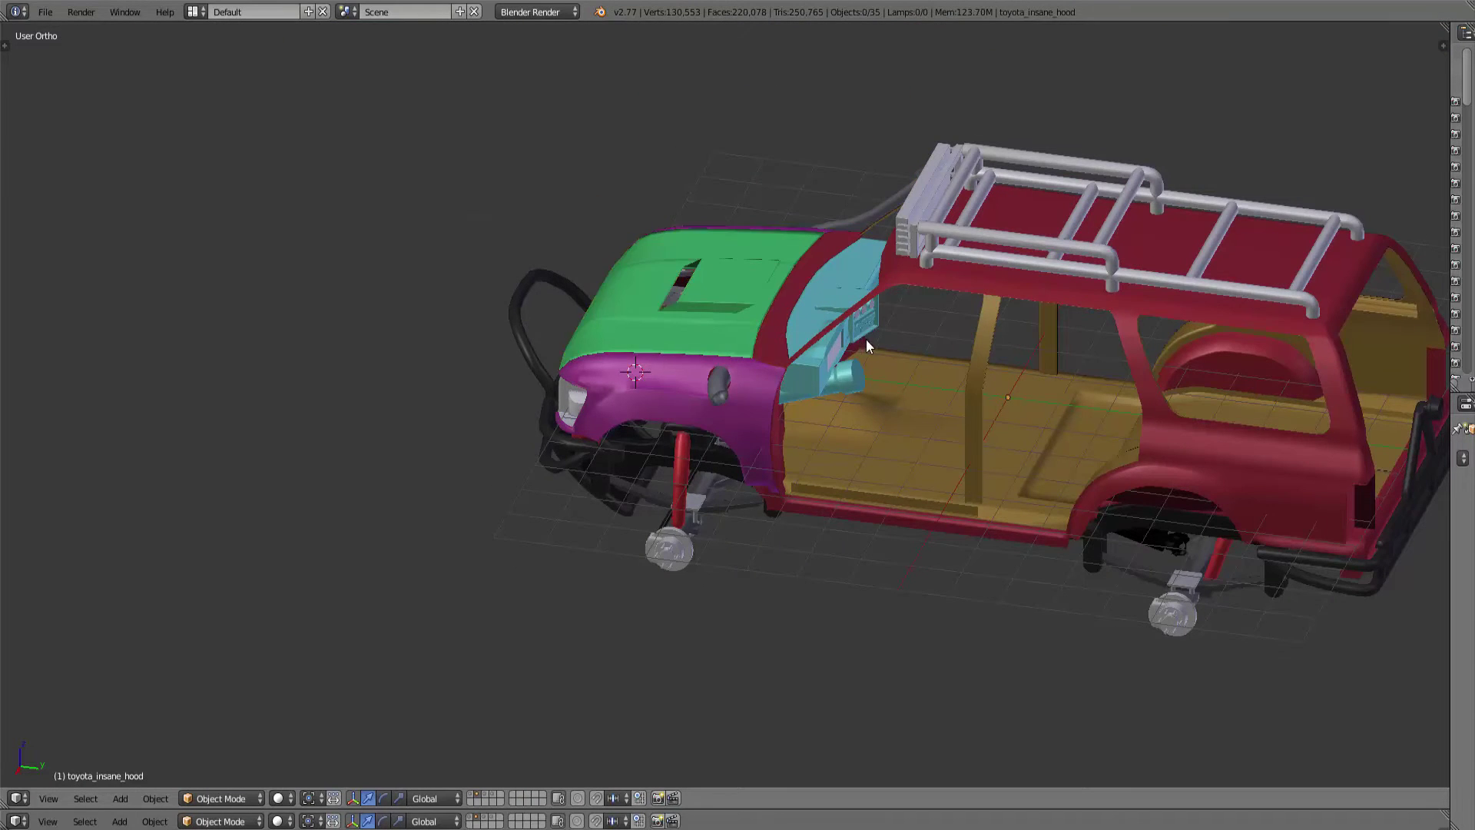
pyautogui.moveTo(866, 339)
pyautogui.mouseDown(button='middle')
pyautogui.moveTo(1085, 352)
pyautogui.moveTo(1196, 323)
pyautogui.mouseUp(button='middle')
pyautogui.scroll(6, 551, 445)
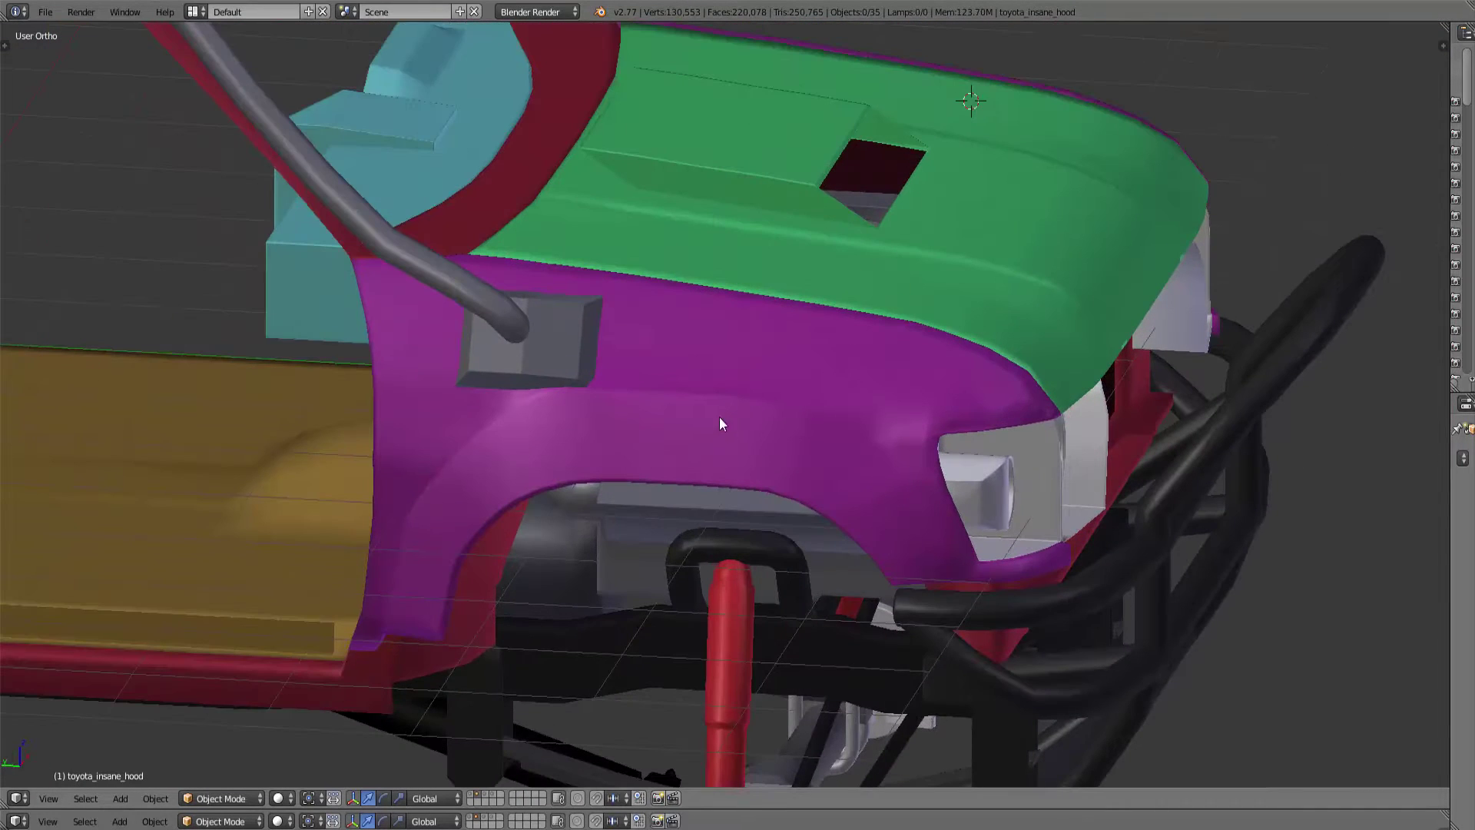
pyautogui.rightClick(484, 320)
pyautogui.scroll(-4, 606, 312)
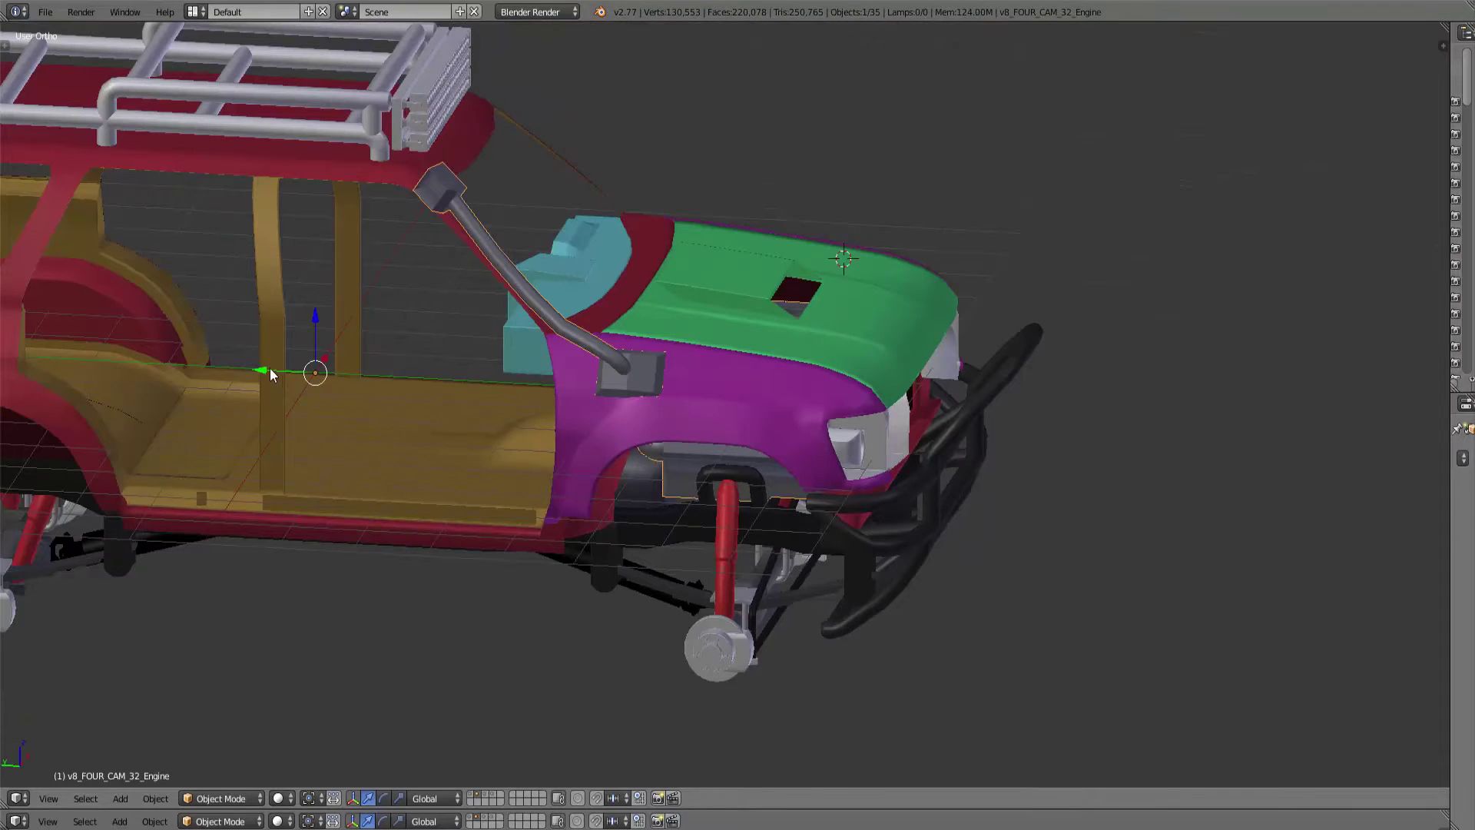
pyautogui.scroll(3, 704, 400)
pyautogui.scroll(3, 624, 501)
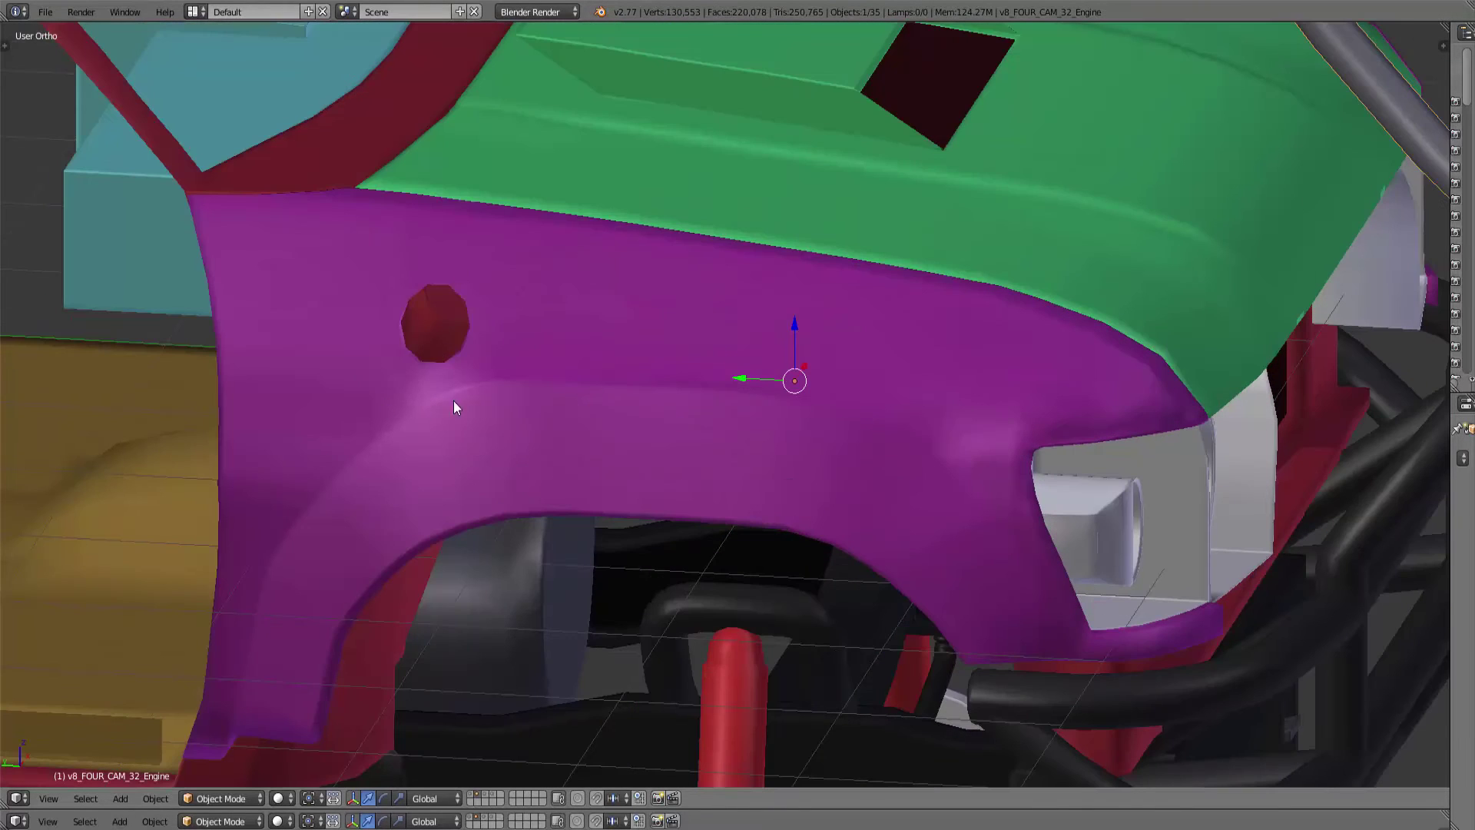
pyautogui.scroll(-3, 1103, 370)
pyautogui.hotkey('ctrl', 'z')
pyautogui.scroll(-2, 819, 415)
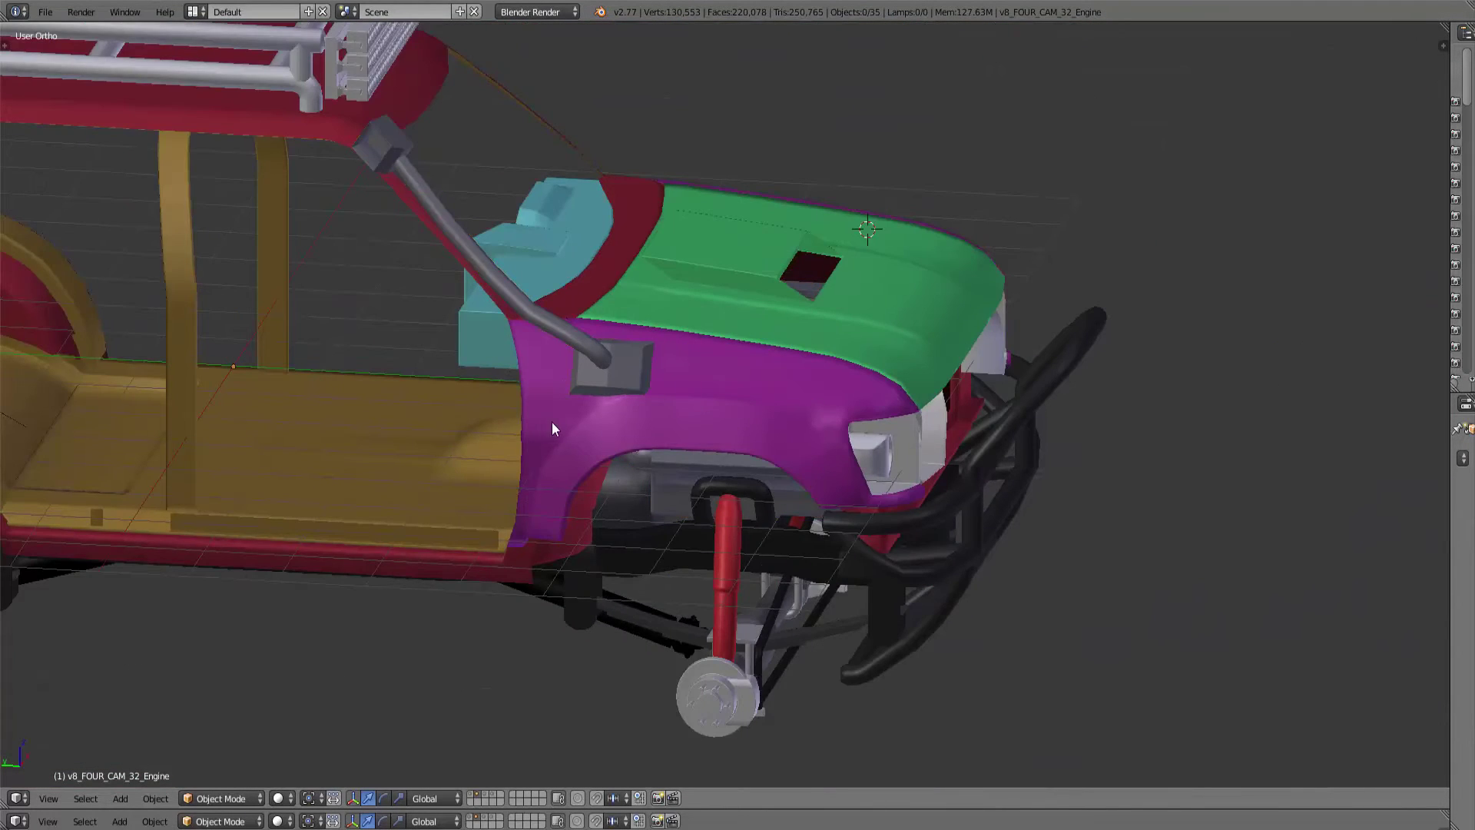
pyautogui.moveTo(552, 427)
pyautogui.mouseDown(button='middle')
pyautogui.moveTo(846, 416)
pyautogui.moveTo(932, 334)
pyautogui.mouseUp(button='middle')
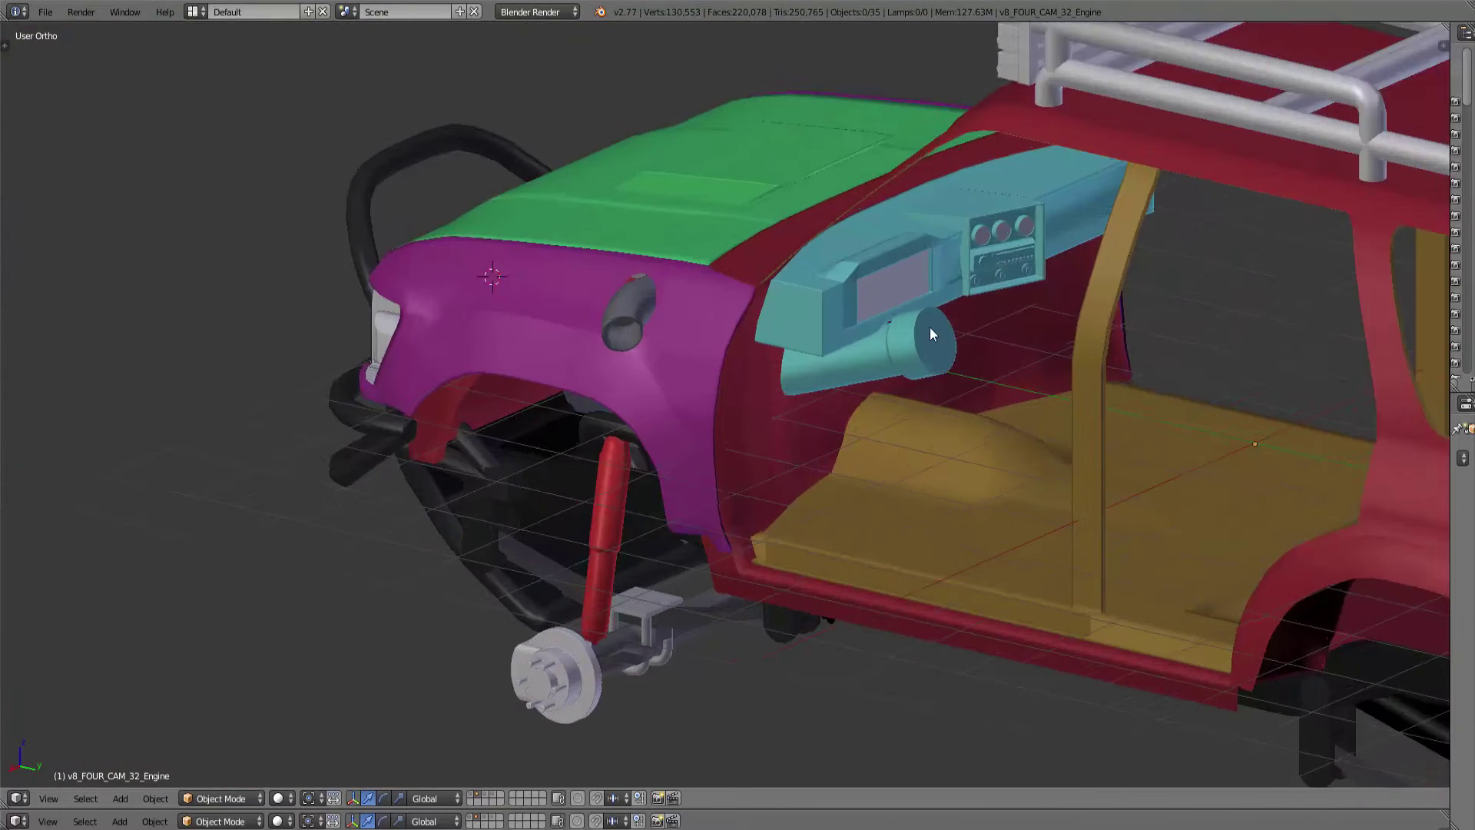
# Switch to perspective and bring the view onto the dashboard front.
pyautogui.press('KP_5')
pyautogui.moveTo(962, 399)
pyautogui.mouseDown(button='middle')
pyautogui.moveTo(919, 384)
pyautogui.moveTo(902, 404)
pyautogui.moveTo(889, 372)
pyautogui.moveTo(785, 447)
pyautogui.mouseUp(button='middle')
pyautogui.scroll(3, 785, 448)
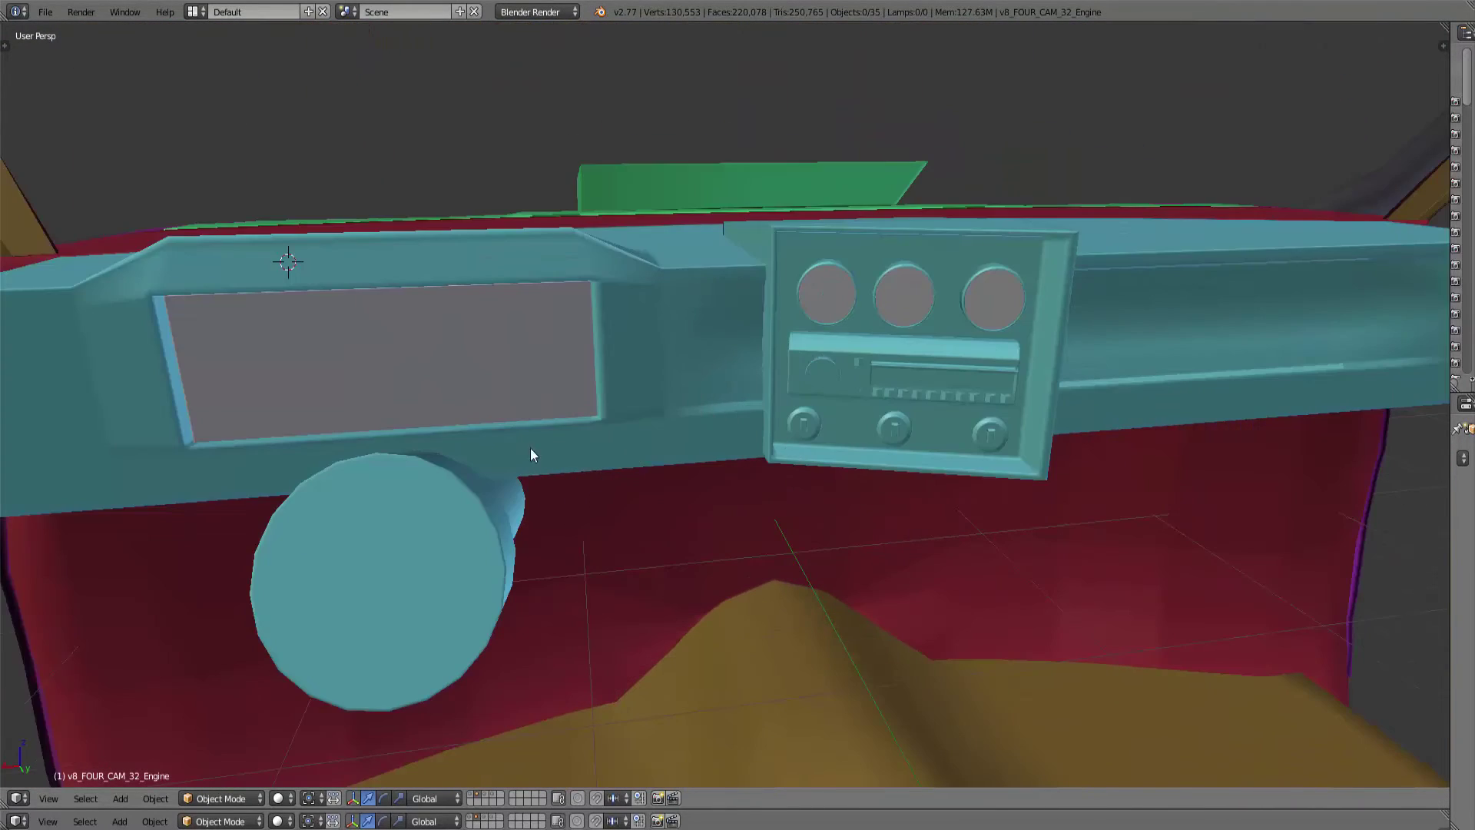
pyautogui.moveTo(553, 402); pyautogui.dragTo(647, 413, button='middle')
# Move the gauge_glass below the dashboard and widen the outliner and properties panels.
pyautogui.rightClick(569, 397)
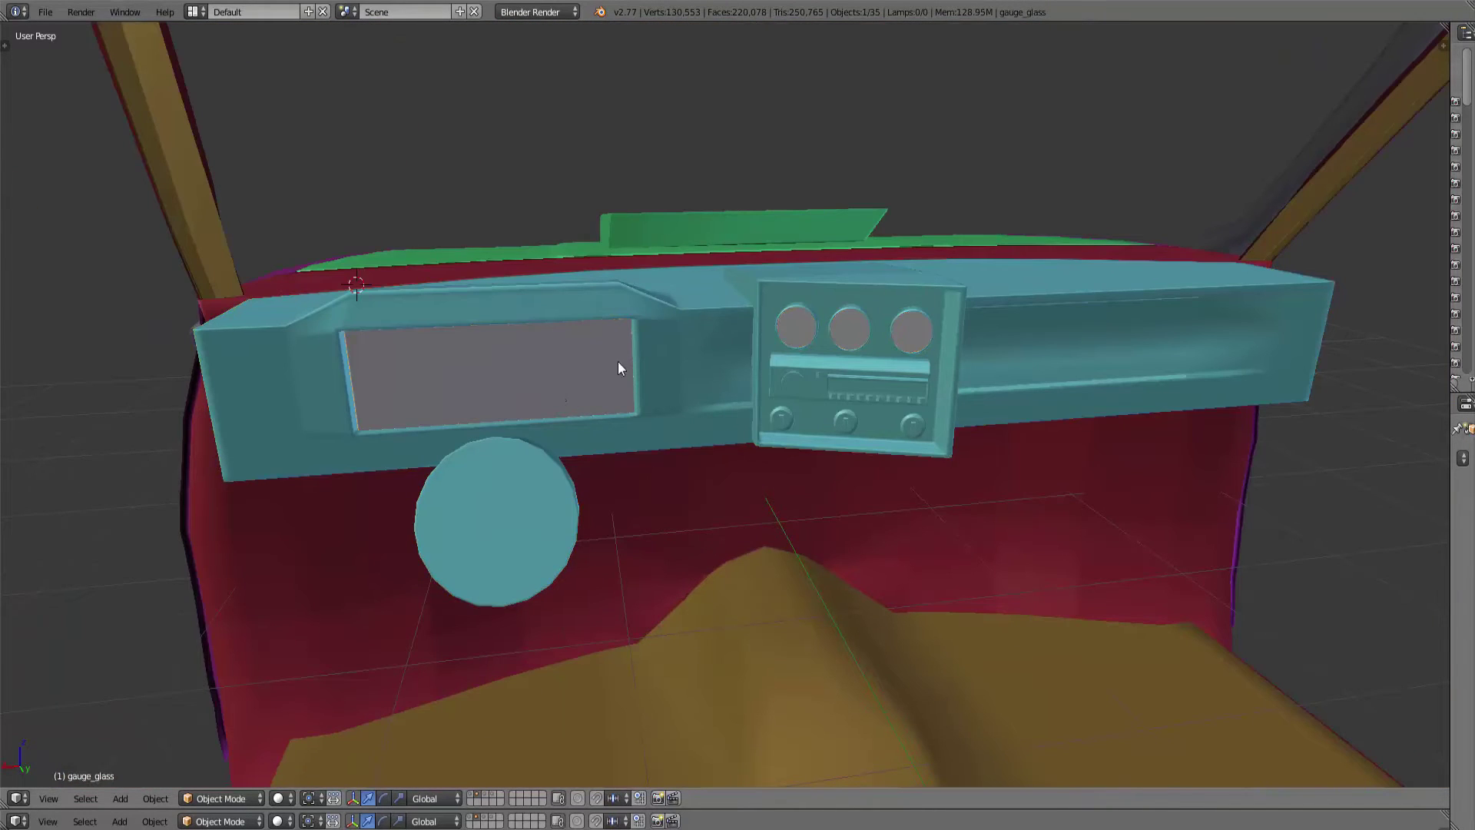
pyautogui.moveTo(618, 361)
pyautogui.mouseDown(button='middle')
pyautogui.moveTo(885, 323)
pyautogui.moveTo(889, 403)
pyautogui.mouseUp(button='middle')
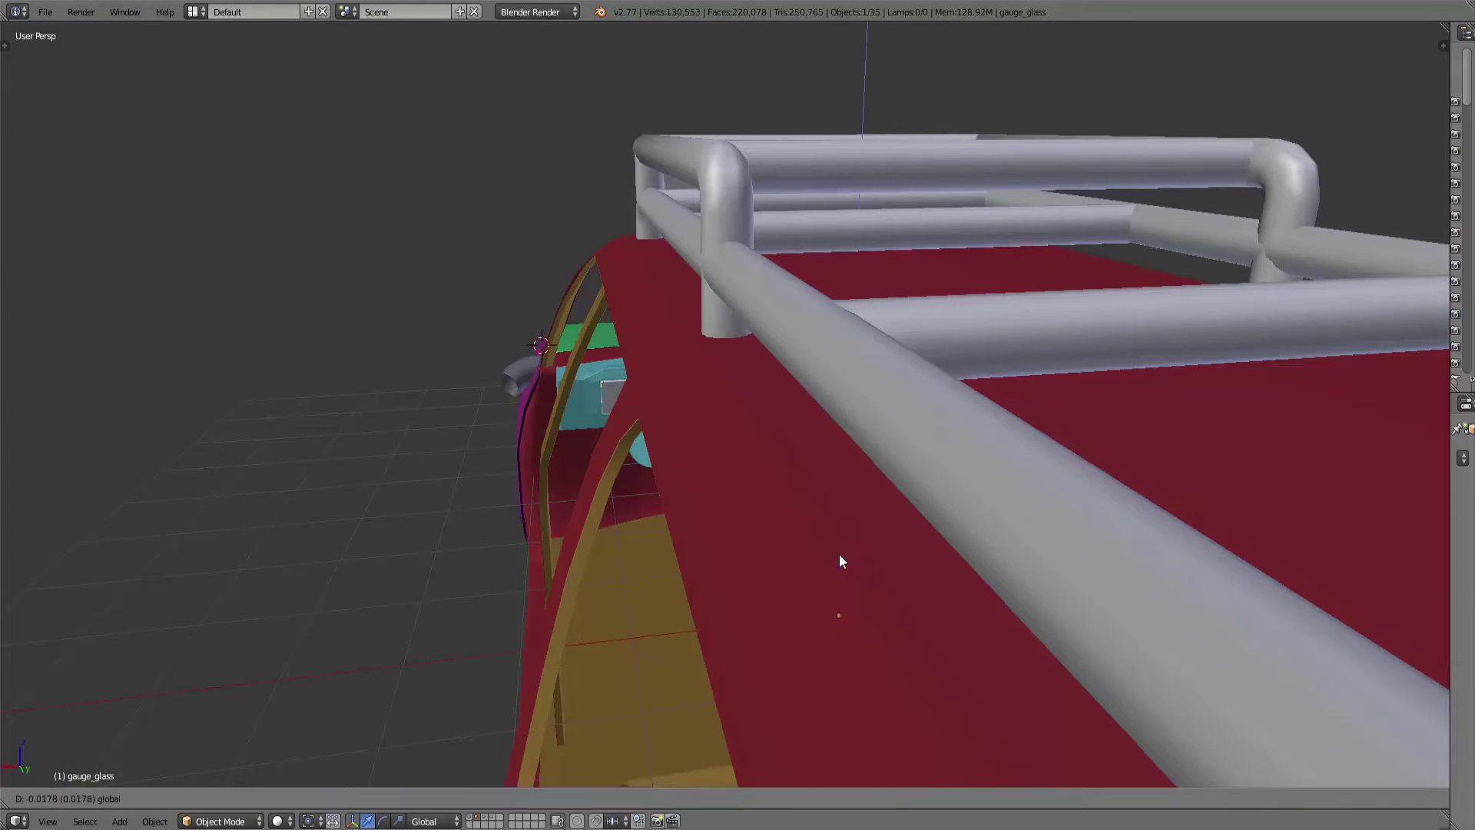
pyautogui.moveTo(844, 677)
pyautogui.mouseDown(button='middle')
pyautogui.moveTo(757, 520)
pyautogui.moveTo(1097, 299)
pyautogui.mouseUp(button='middle')
pyautogui.scroll(2, 756, 520)
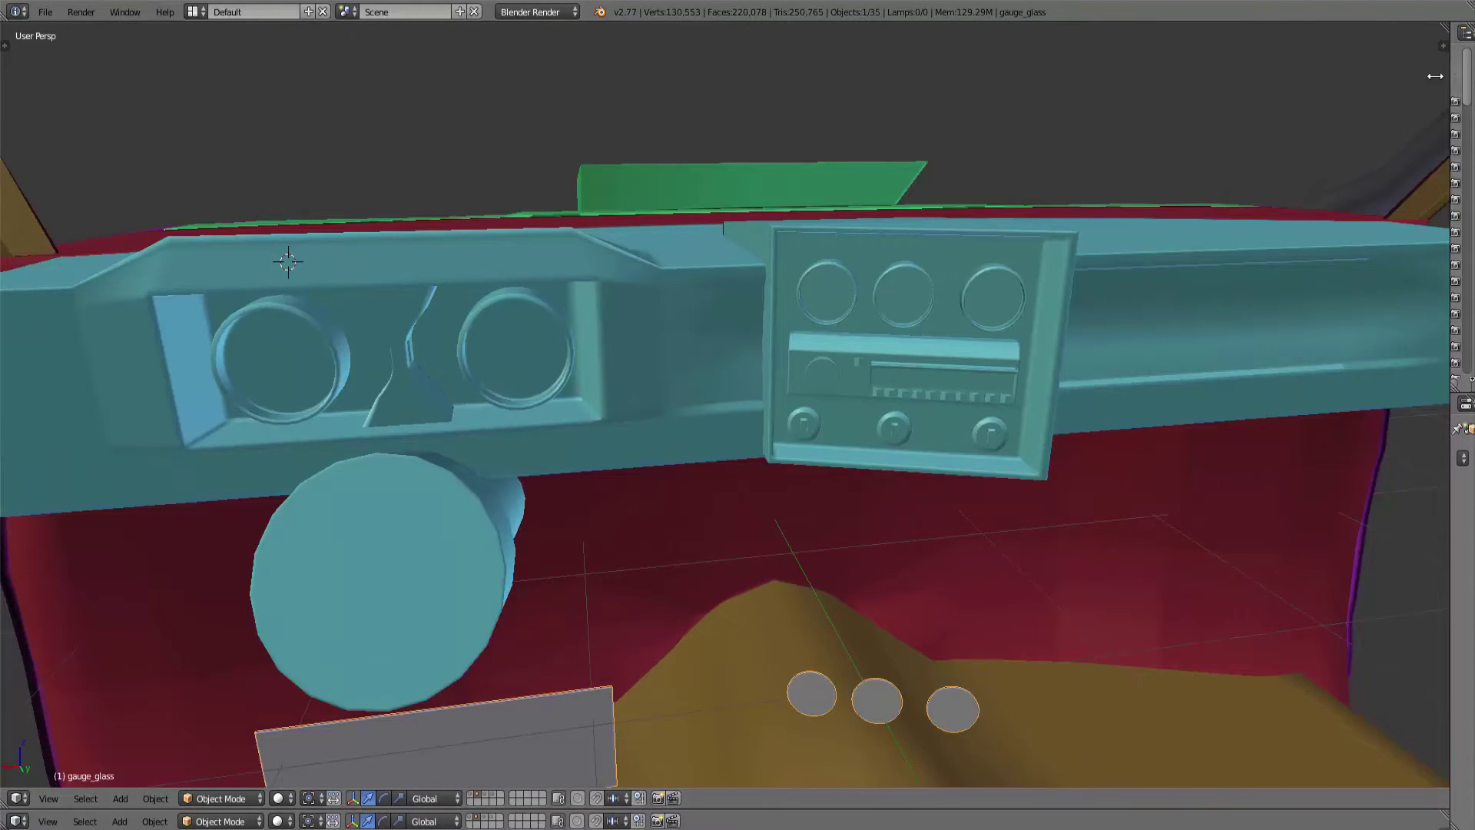
pyautogui.moveTo(1435, 76); pyautogui.dragTo(1280, 74)
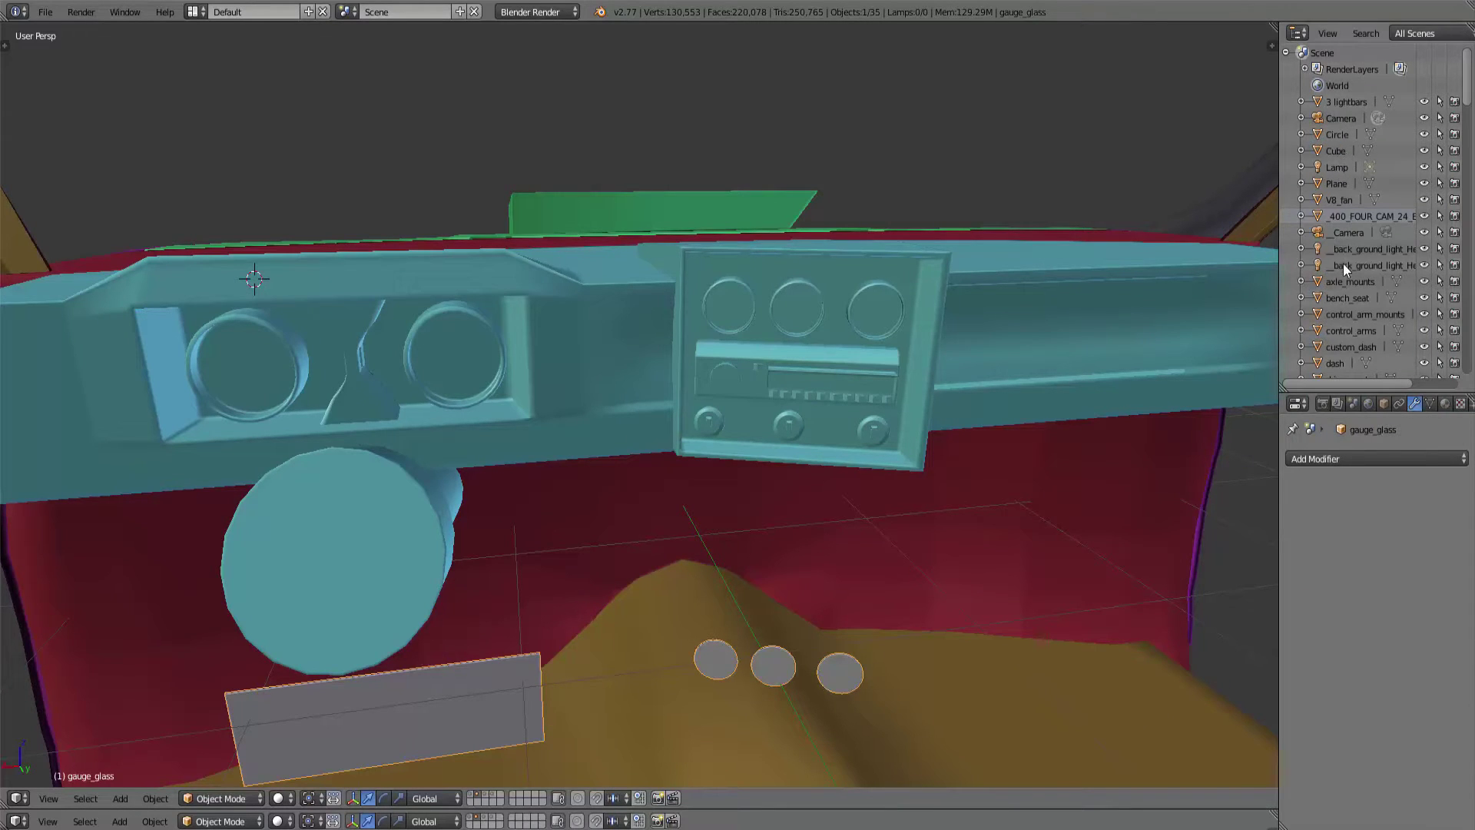
# Select the dash object in the scrolled Outliner.
pyautogui.scroll(-2, 1342, 277)
pyautogui.scroll(-2, 1343, 283)
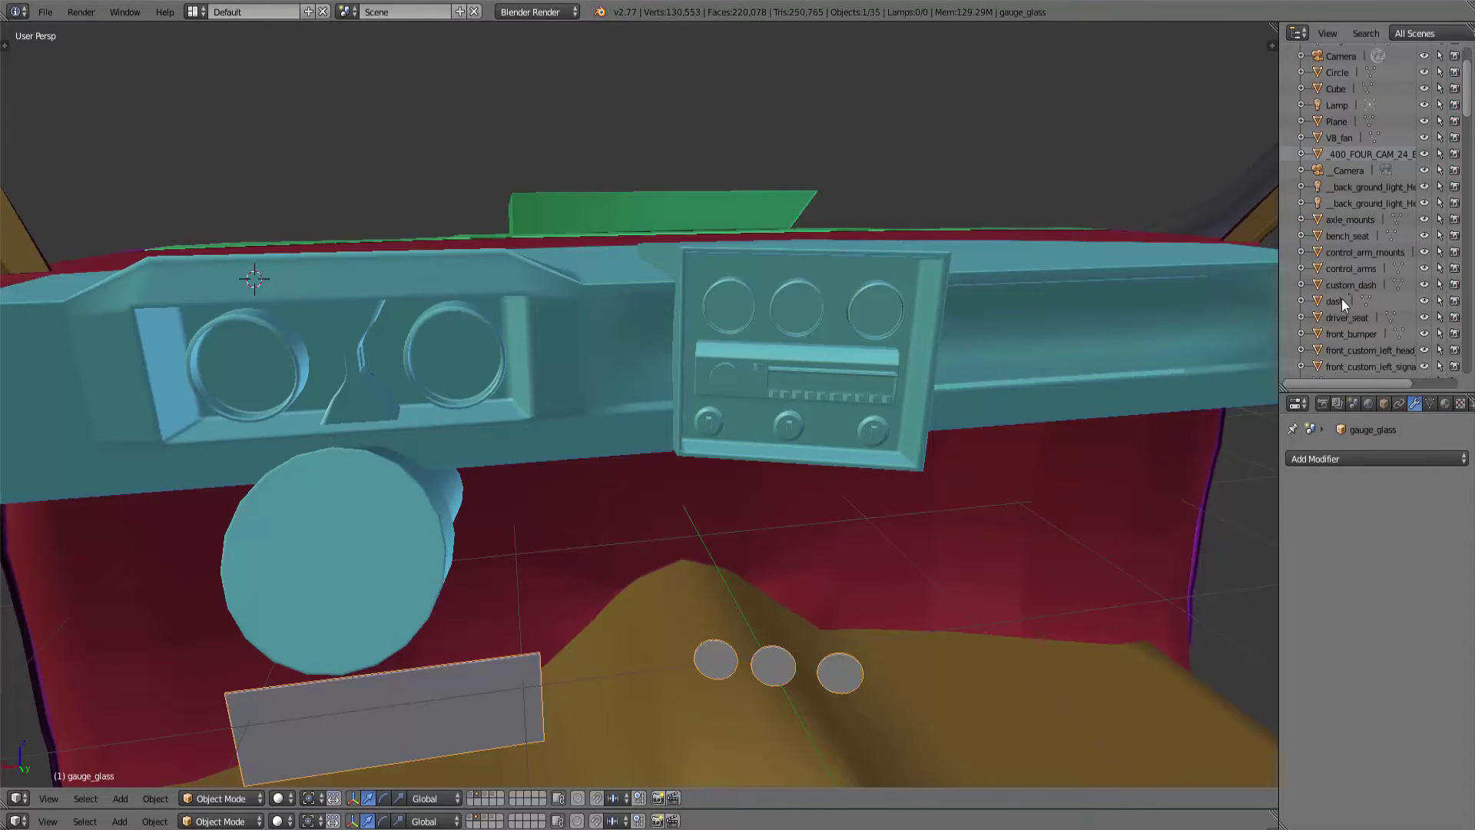
pyautogui.click(1342, 298)
pyautogui.scroll(-2, 1338, 294)
pyautogui.scroll(-4, 1337, 294)
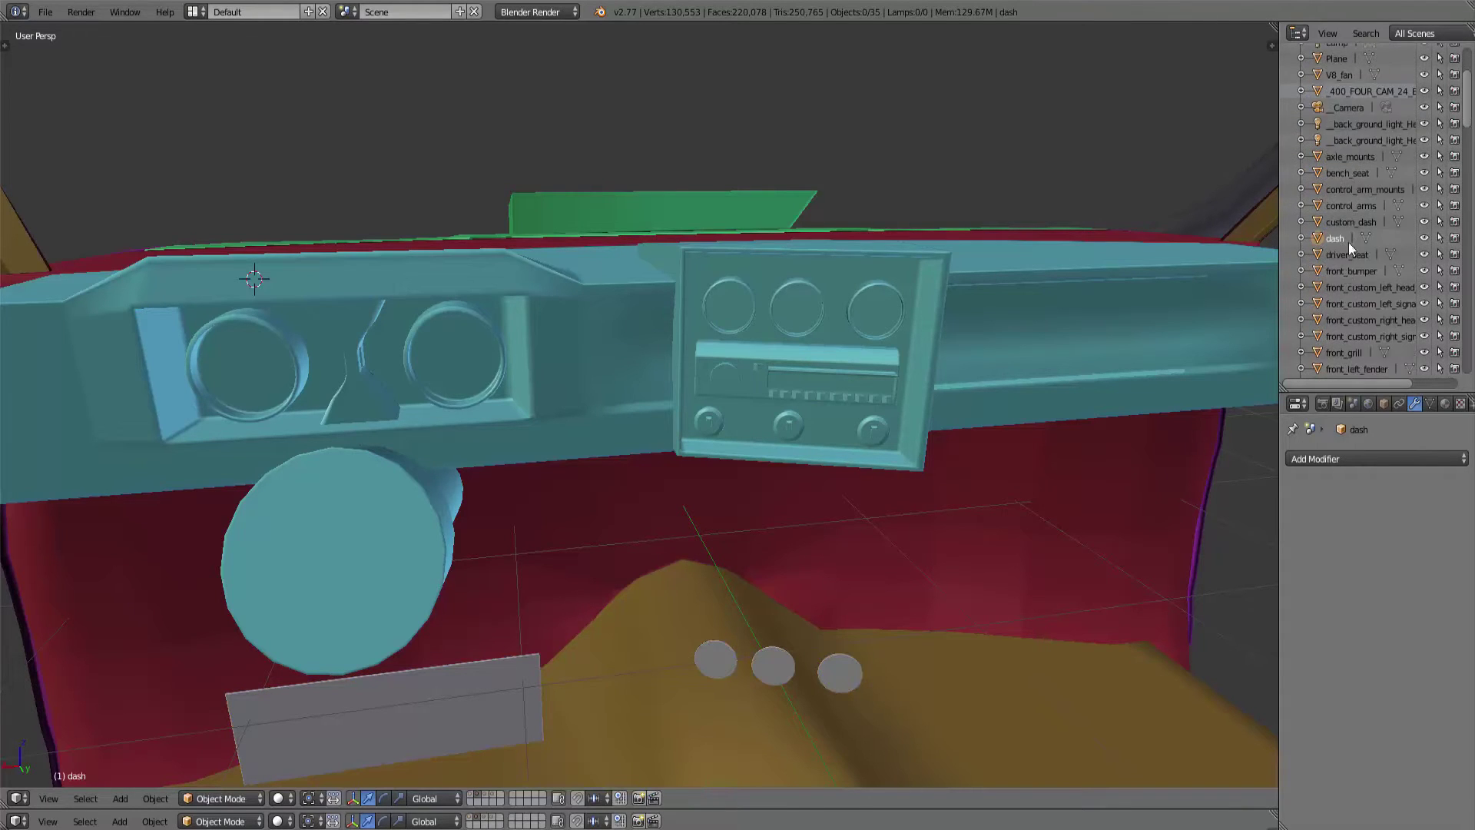
pyautogui.scroll(-4, 1348, 242)
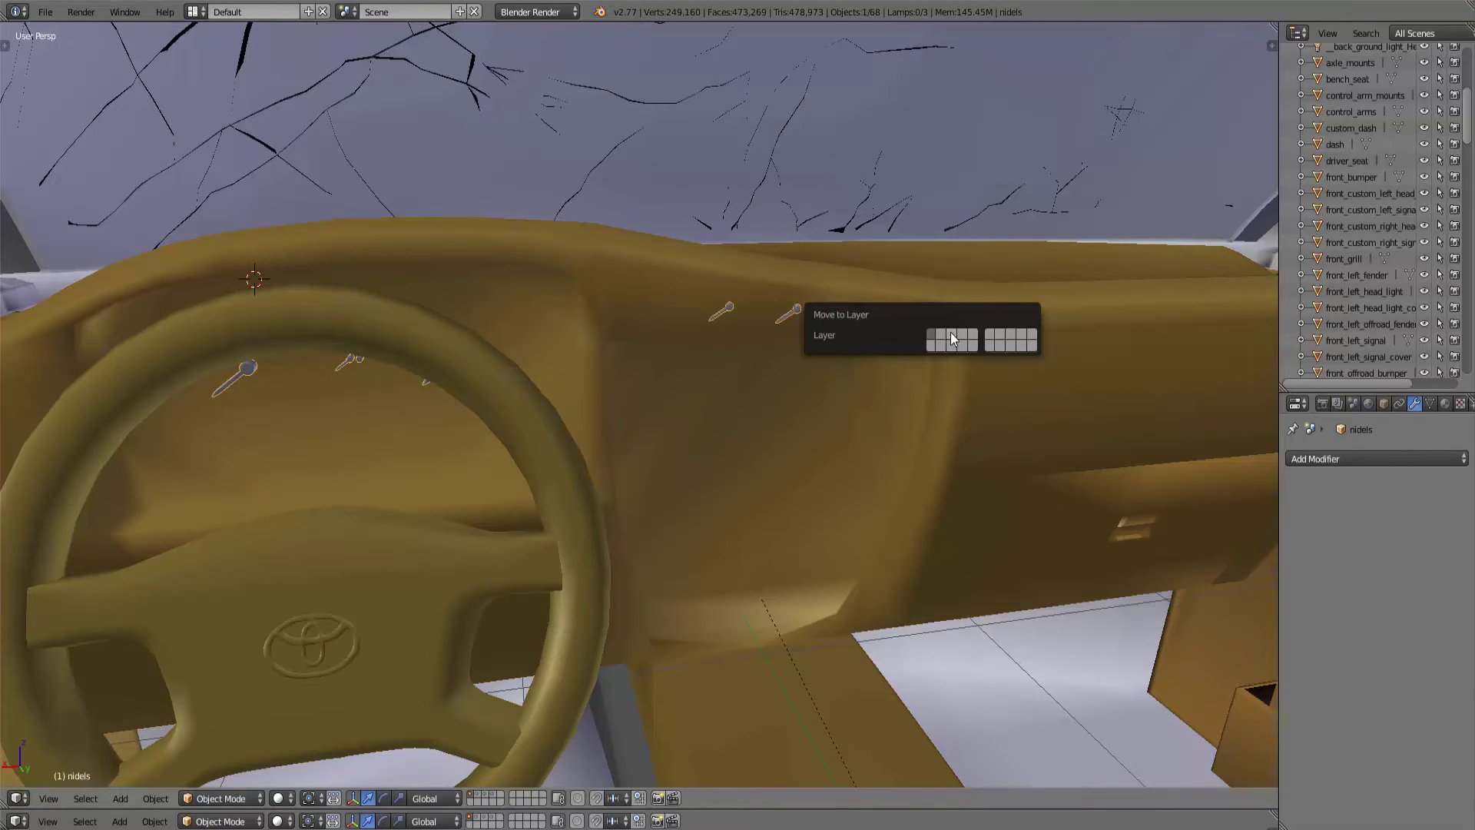
# Send the gauge needles to another layer, then show layer 2's off-road dashboard with nothing selected.
pyautogui.click(951, 334)
pyautogui.press('2')
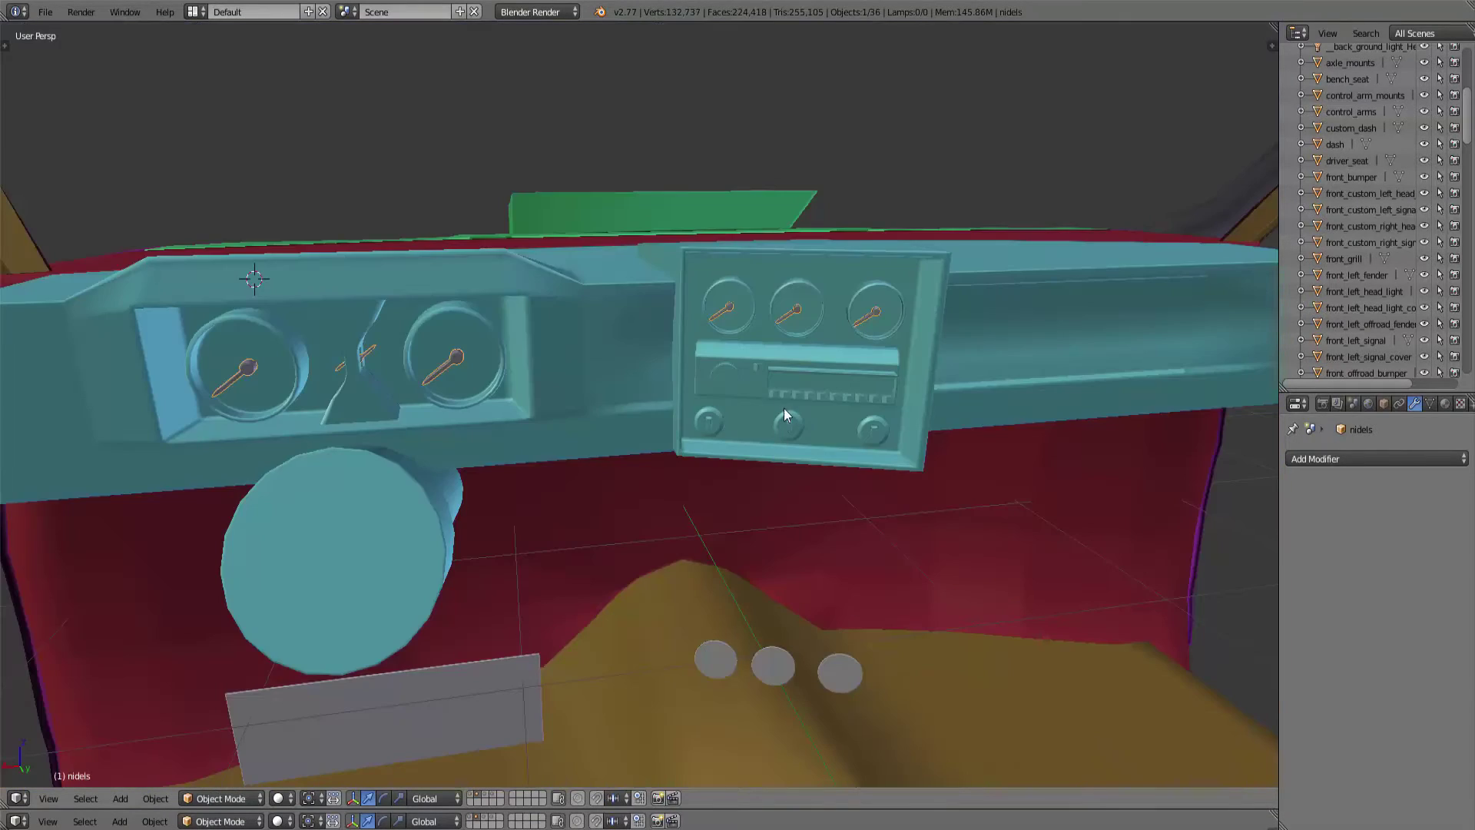
pyautogui.moveTo(484, 349)
pyautogui.mouseDown(button='middle')
pyautogui.moveTo(716, 424)
pyautogui.moveTo(662, 367)
pyautogui.moveTo(728, 373)
pyautogui.mouseUp(button='middle')
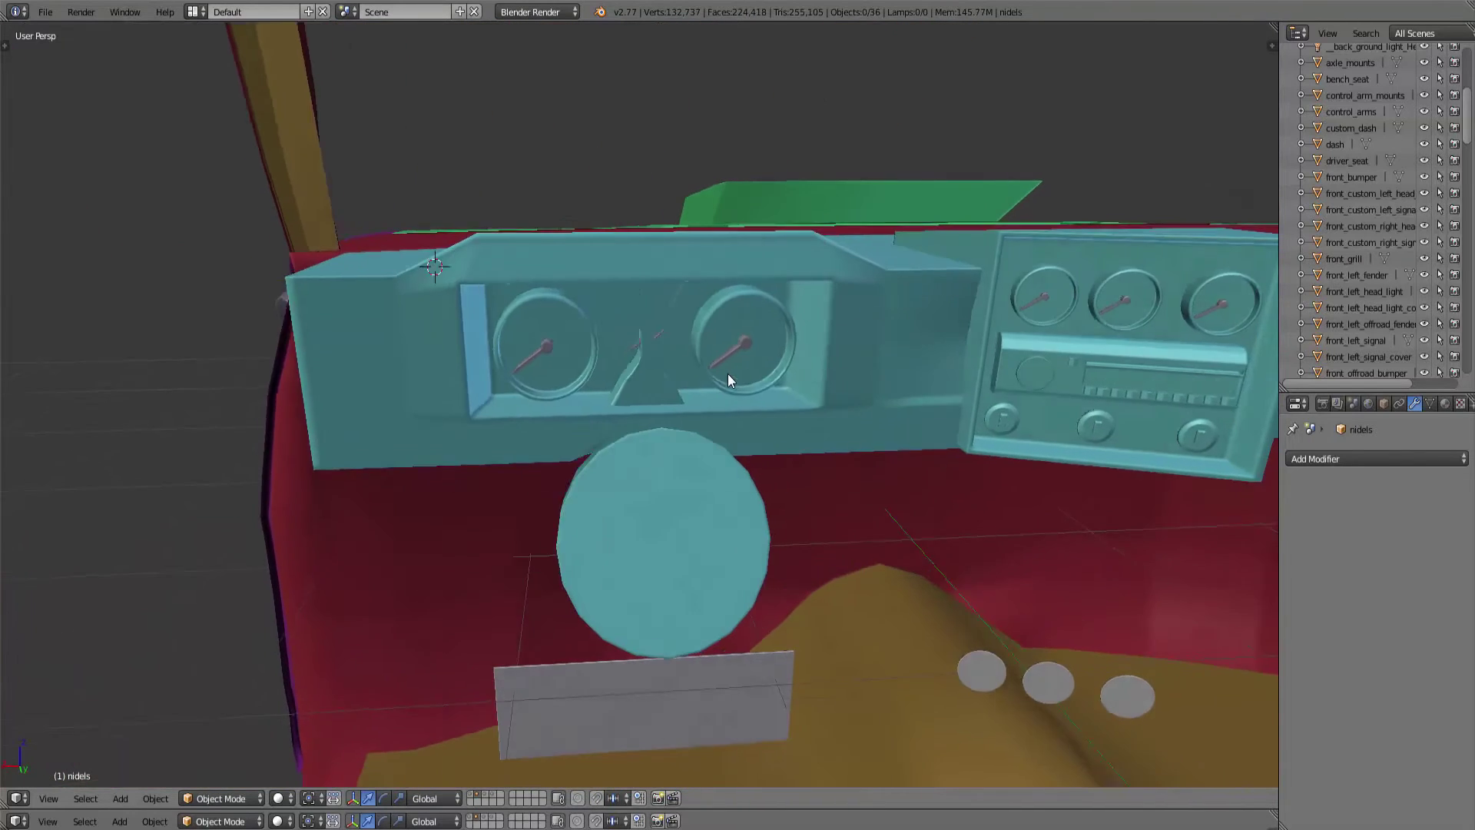
pyautogui.scroll(3, 727, 373)
pyautogui.press('a')
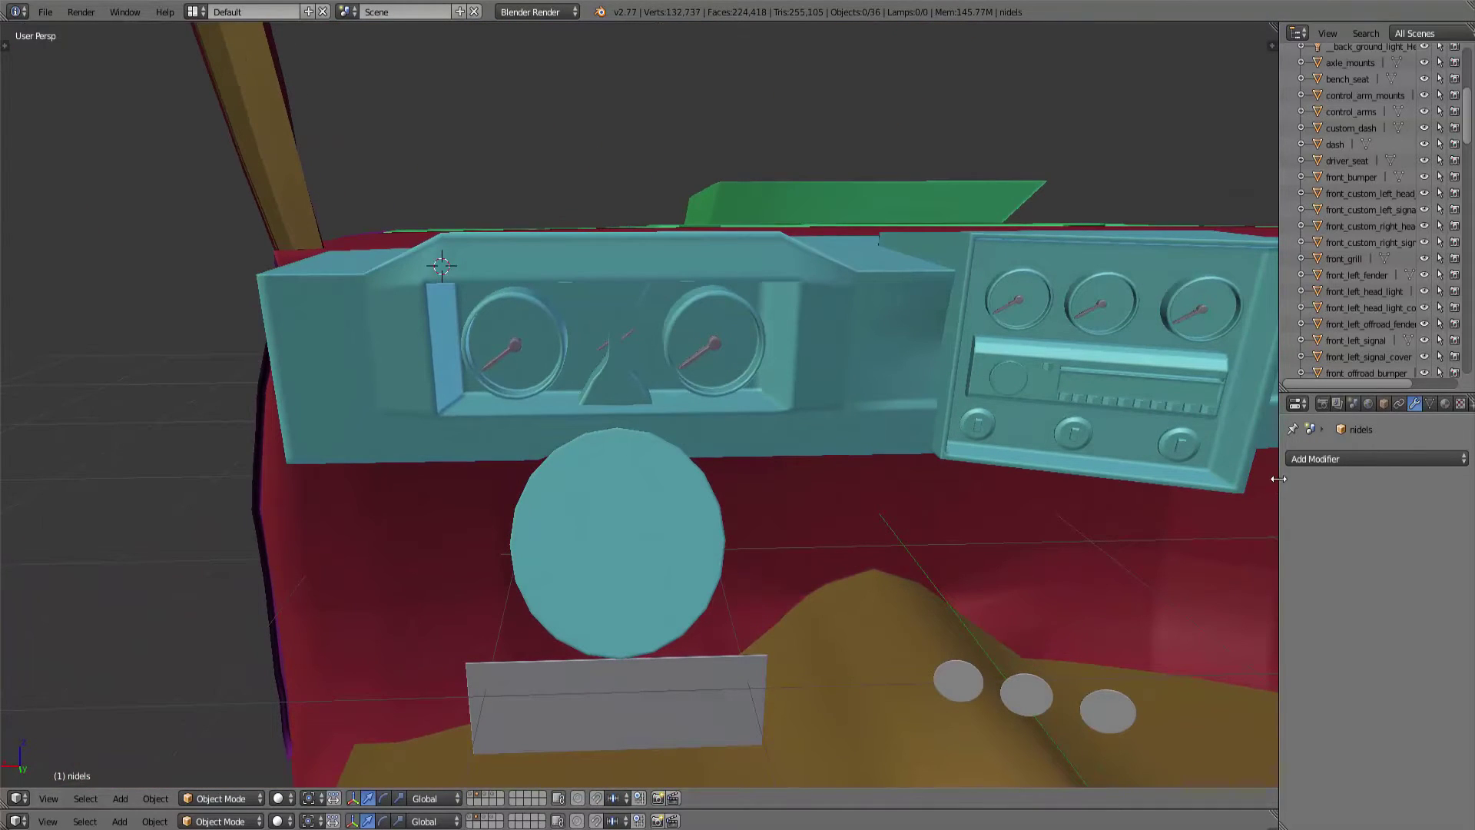
# Enlarge the 3D view over the side panels and orbit to a side view of the car.
pyautogui.moveTo(1277, 486); pyautogui.dragTo(1449, 485)
pyautogui.scroll(4, 727, 320)
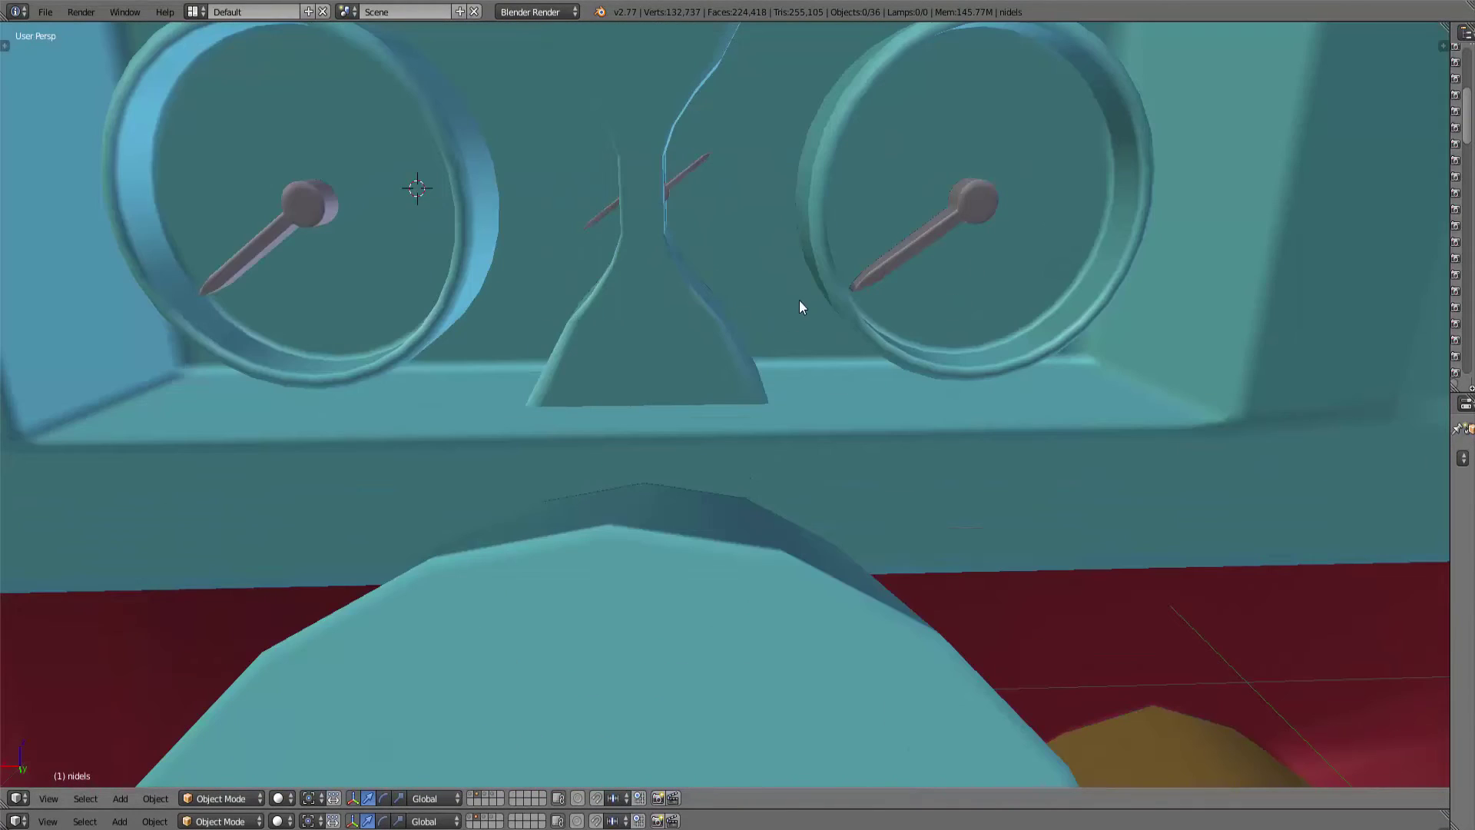
pyautogui.scroll(-5, 923, 354)
pyautogui.moveTo(1045, 419); pyautogui.dragTo(1050, 411, button='middle')
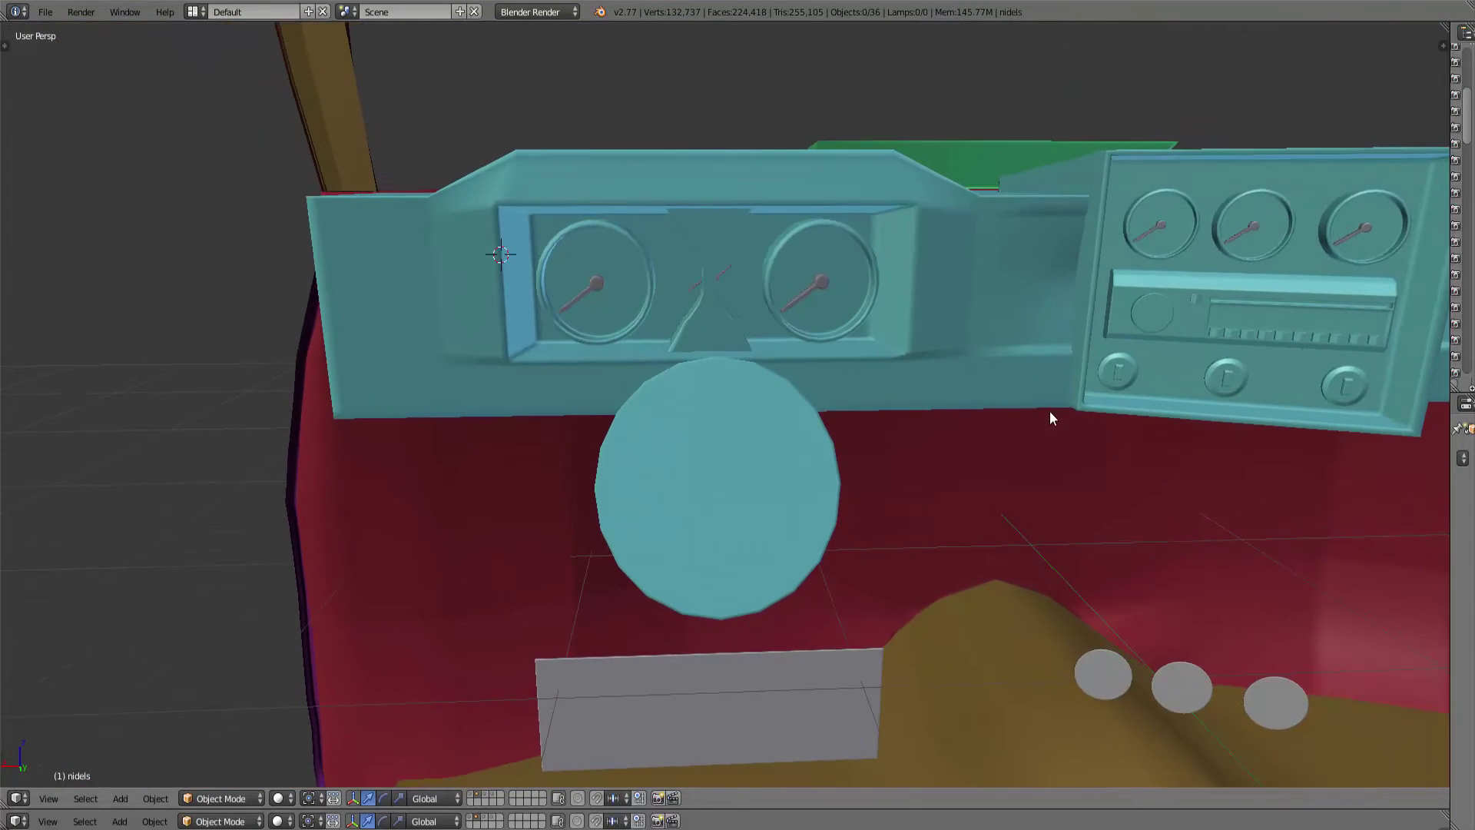
pyautogui.scroll(-5, 1049, 412)
pyautogui.moveTo(1034, 350)
pyautogui.mouseDown(button='middle')
pyautogui.moveTo(936, 416)
pyautogui.moveTo(953, 483)
pyautogui.moveTo(1122, 492)
pyautogui.moveTo(1172, 450)
pyautogui.moveTo(1068, 488)
pyautogui.moveTo(1066, 425)
pyautogui.moveTo(776, 508)
pyautogui.mouseUp(button='middle')
# Isolate the bumpers and light bar, orbit around them, and edit the light bar glass mesh.
pyautogui.press('2')
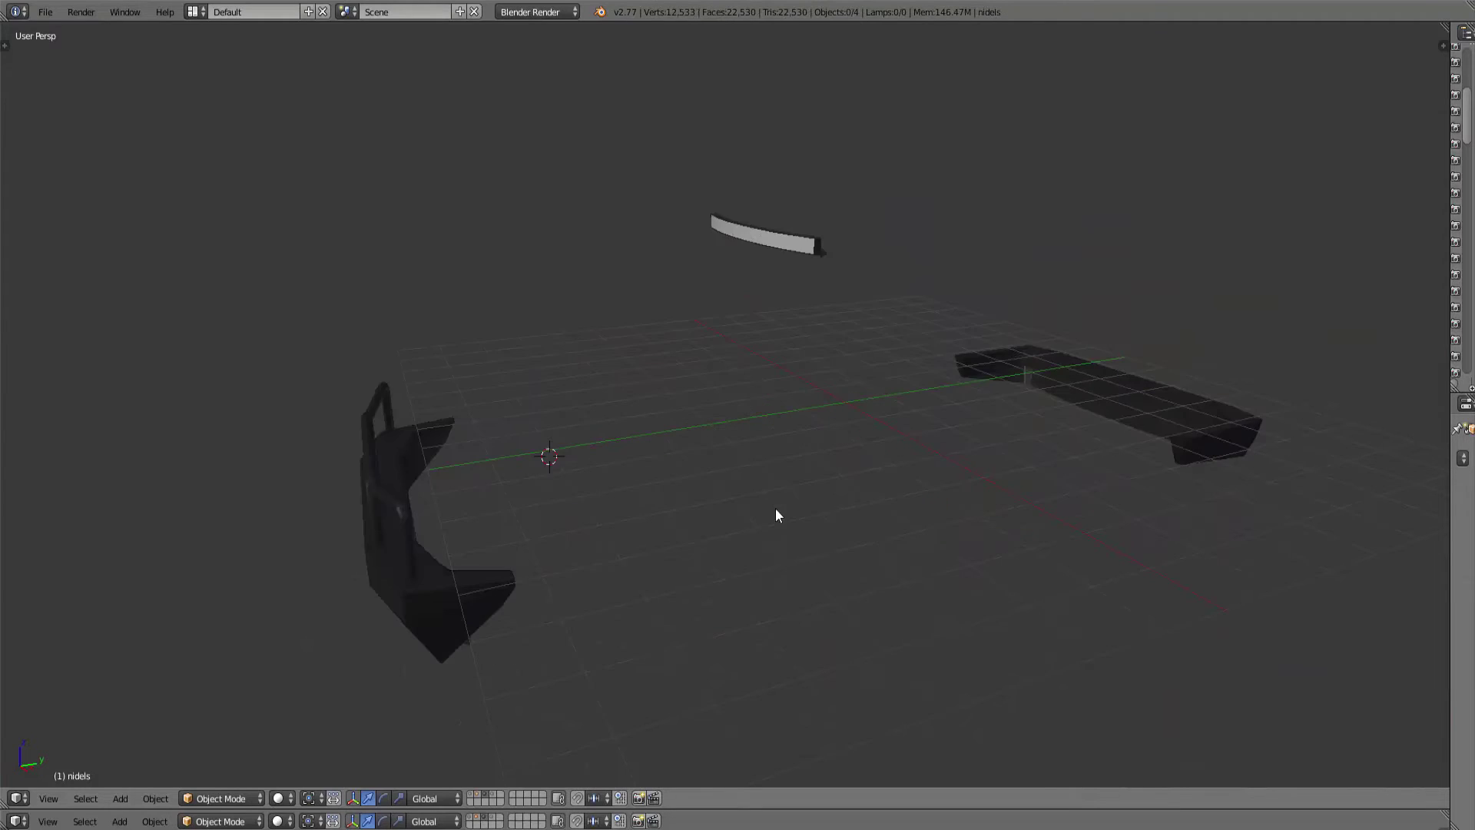
pyautogui.moveTo(988, 486)
pyautogui.mouseDown(button='middle')
pyautogui.moveTo(1102, 435)
pyautogui.moveTo(1119, 444)
pyautogui.moveTo(1014, 465)
pyautogui.moveTo(973, 509)
pyautogui.mouseUp(button='middle')
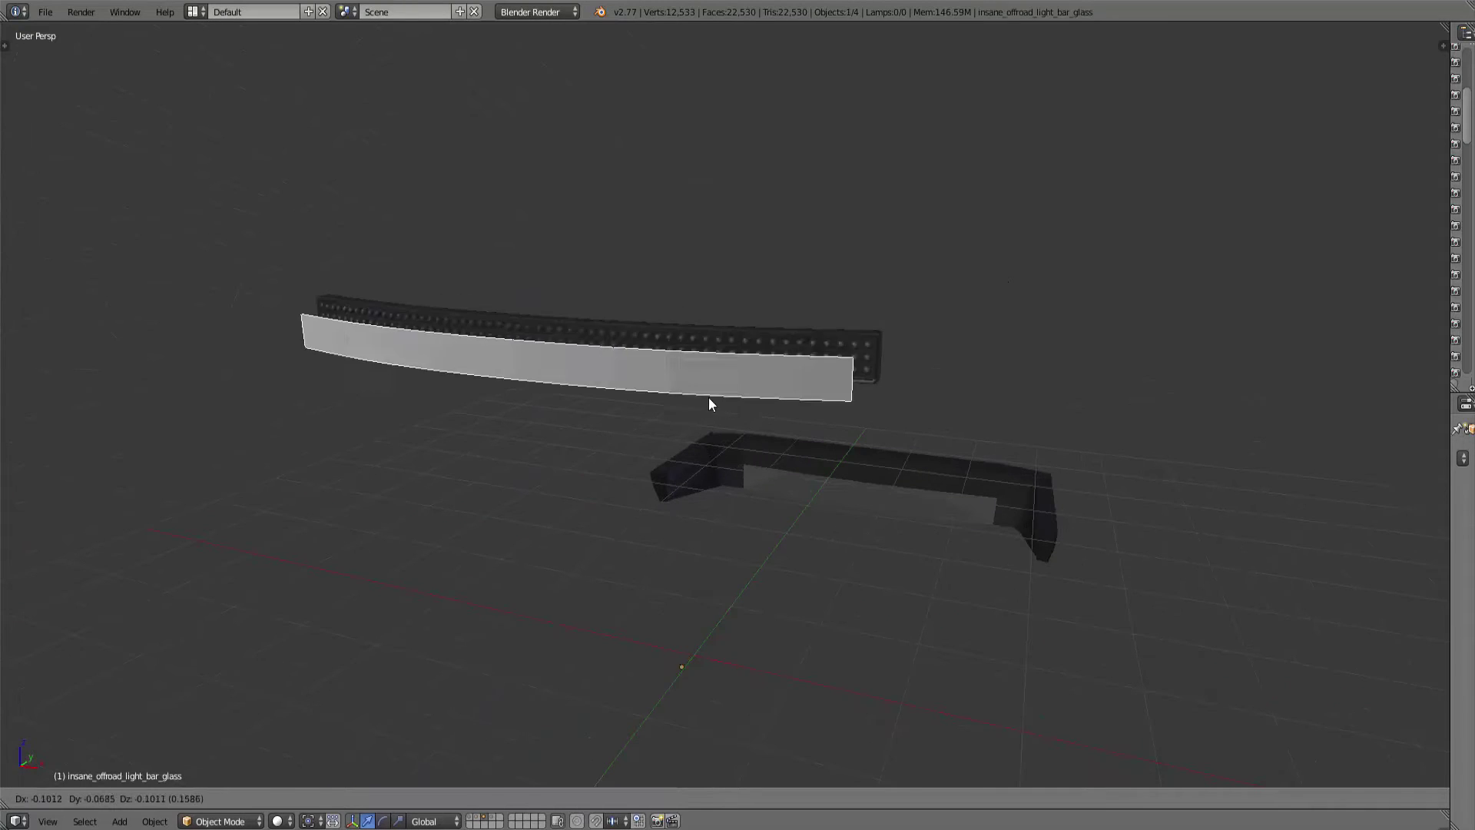
pyautogui.scroll(2, 692, 476)
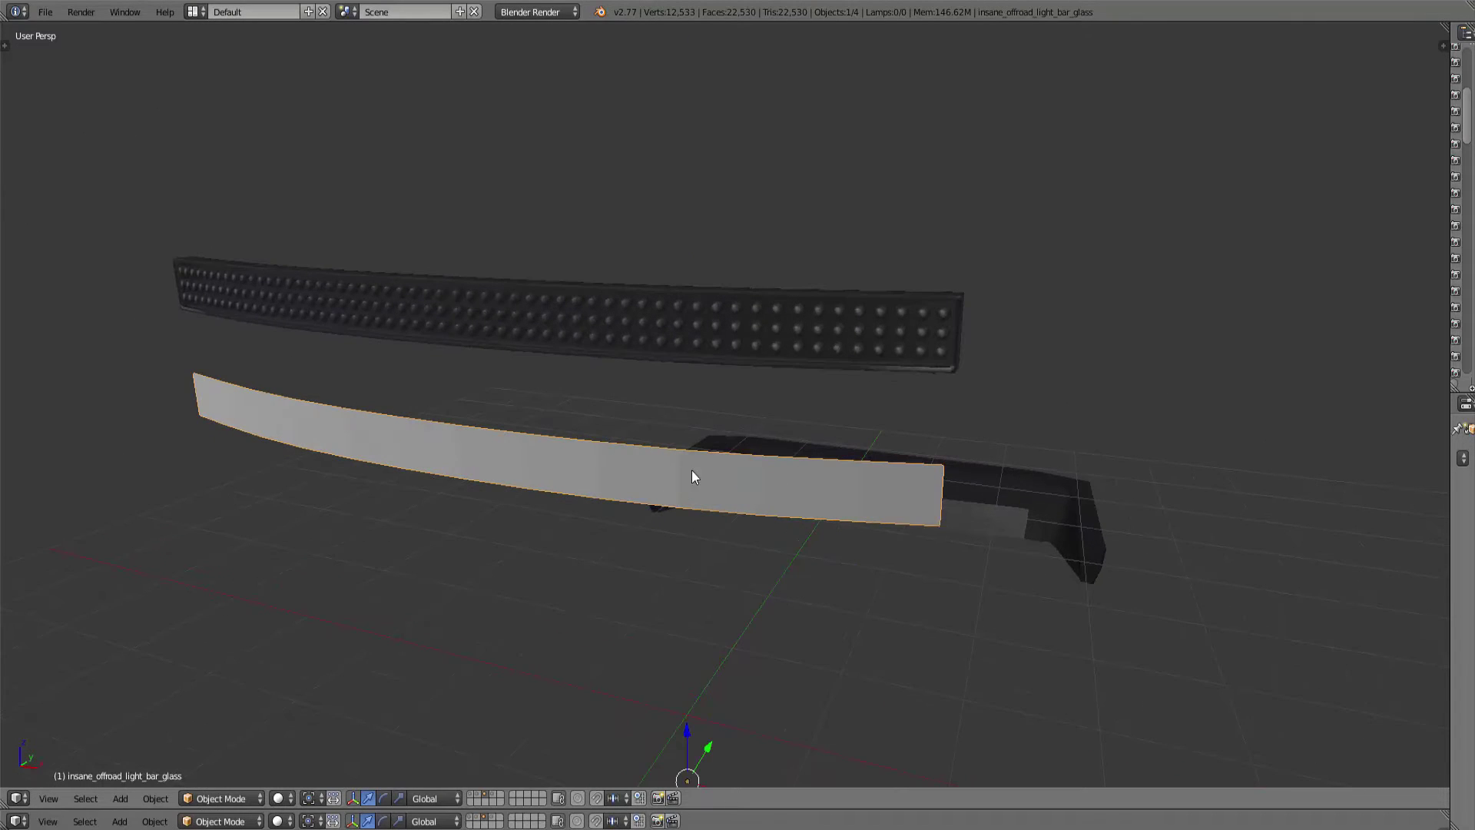
pyautogui.moveTo(1045, 530)
pyautogui.mouseDown(button='middle')
pyautogui.moveTo(1000, 481)
pyautogui.moveTo(901, 465)
pyautogui.moveTo(931, 526)
pyautogui.mouseUp(button='middle')
pyautogui.scroll(-3, 922, 510)
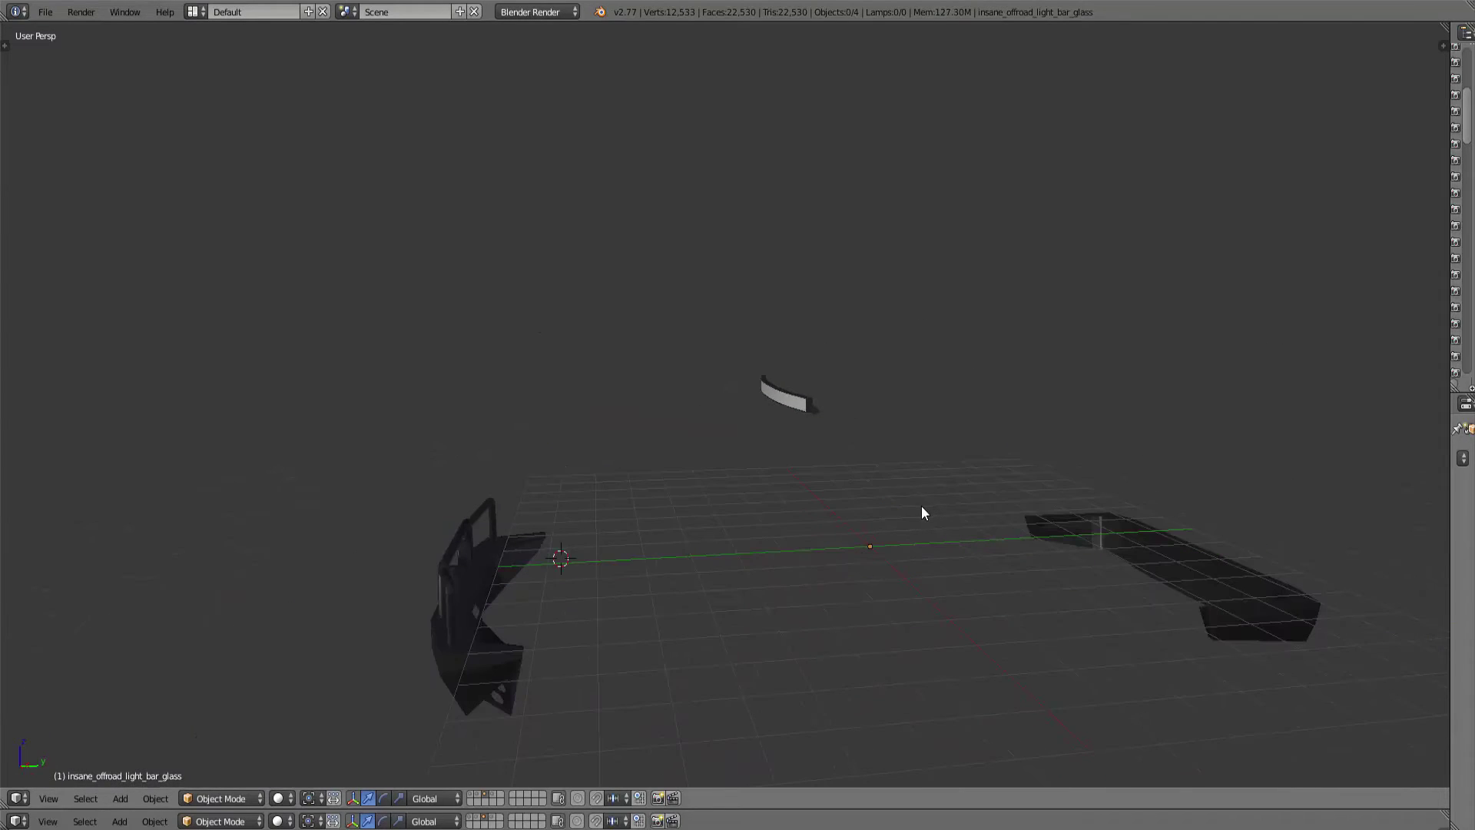
pyautogui.press('Tab')
# Leave Local View, select all light bar glass vertices, and return to Object Mode.
pyautogui.press('KP_Divide')
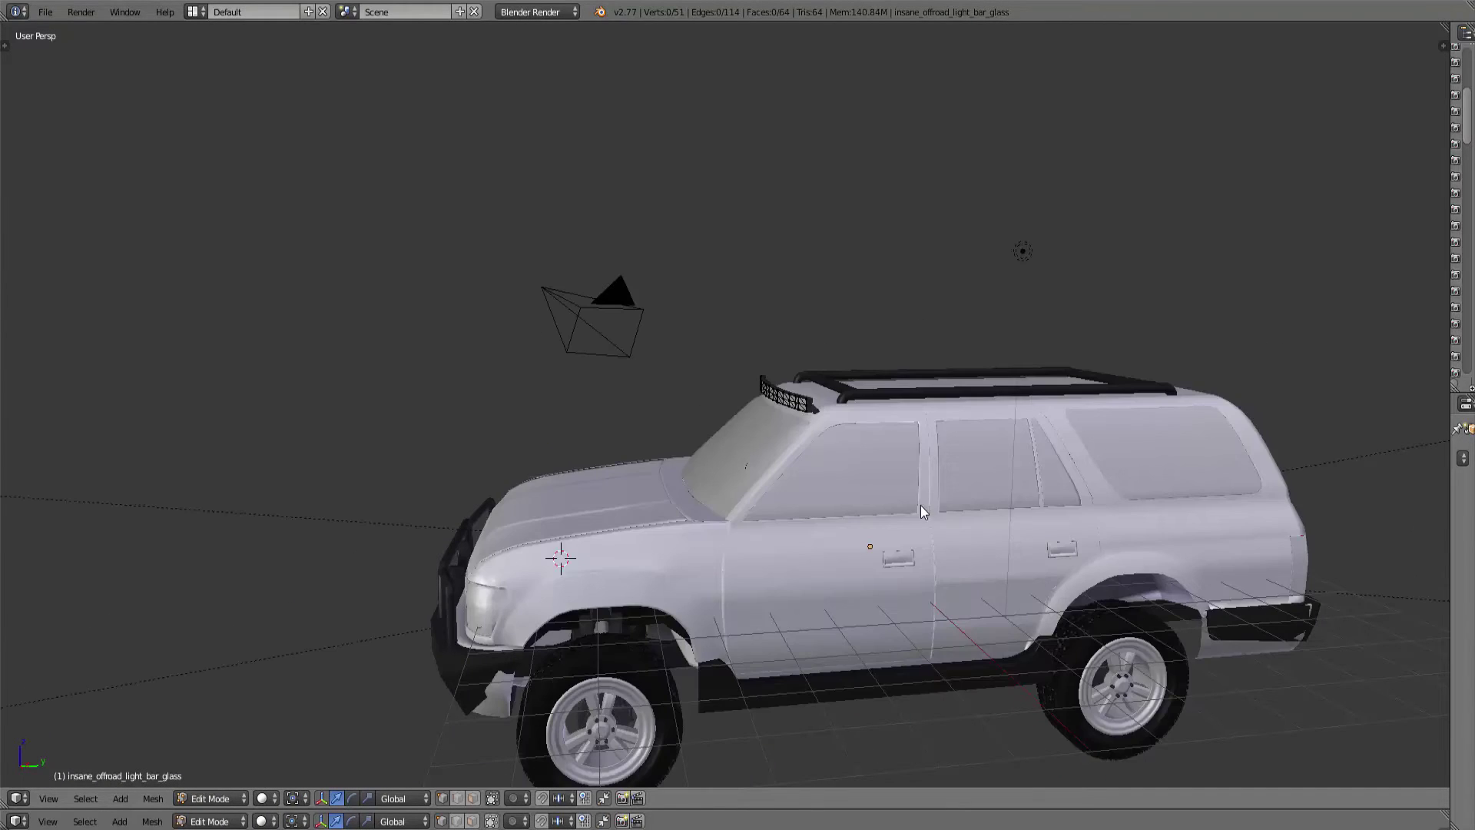
pyautogui.scroll(-3, 730, 461)
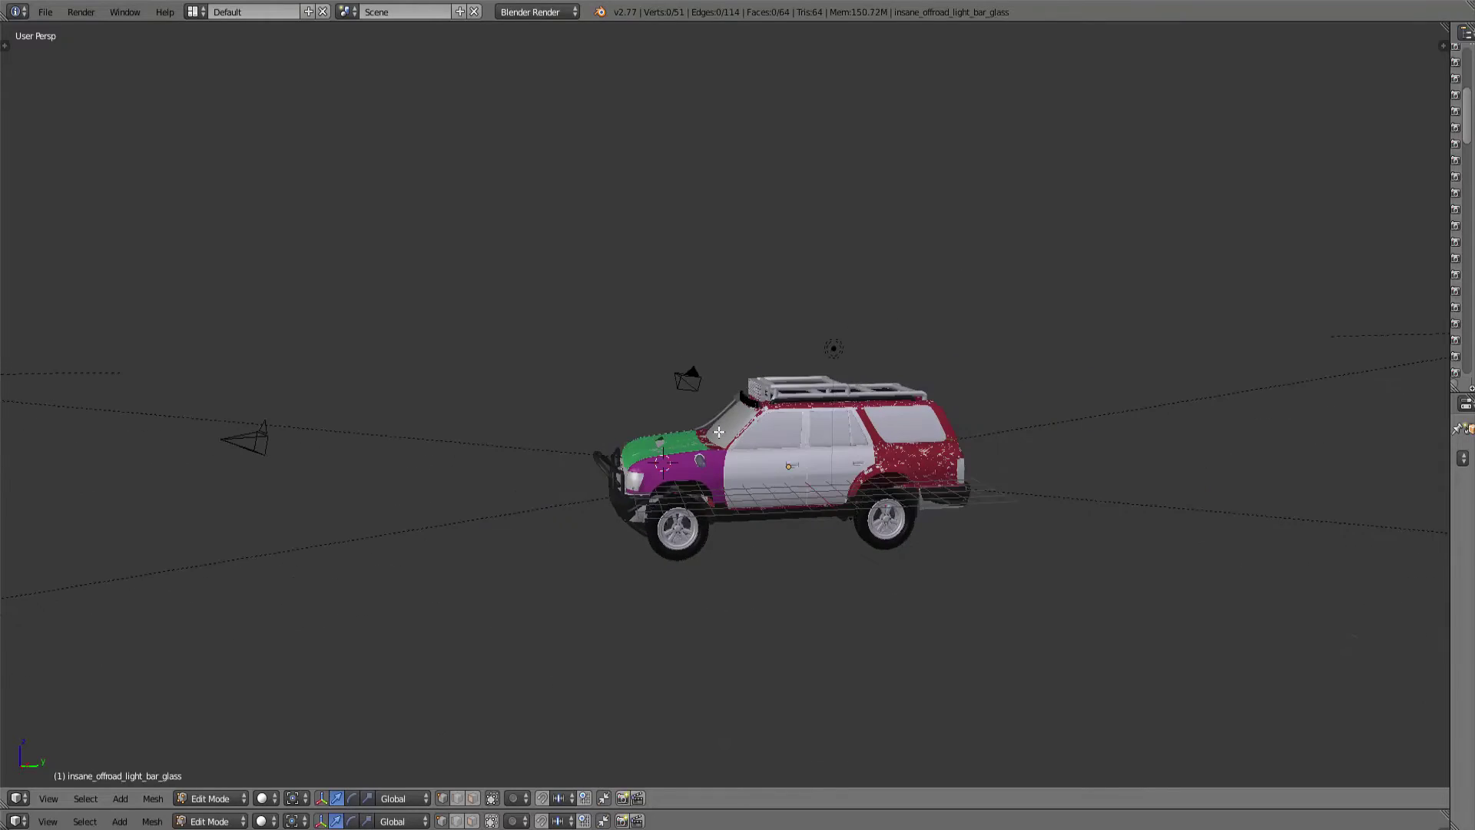
pyautogui.press('a')
pyautogui.press('Tab')
# Zoom into the cabin and delete the grey placeholder Cube.
pyautogui.moveTo(719, 419)
pyautogui.mouseDown(button='middle')
pyautogui.moveTo(813, 449)
pyautogui.moveTo(789, 433)
pyautogui.moveTo(934, 503)
pyautogui.moveTo(902, 556)
pyautogui.moveTo(1012, 370)
pyautogui.moveTo(642, 462)
pyautogui.moveTo(836, 461)
pyautogui.mouseUp(button='middle')
pyautogui.scroll(5, 791, 469)
pyautogui.scroll(5, 880, 438)
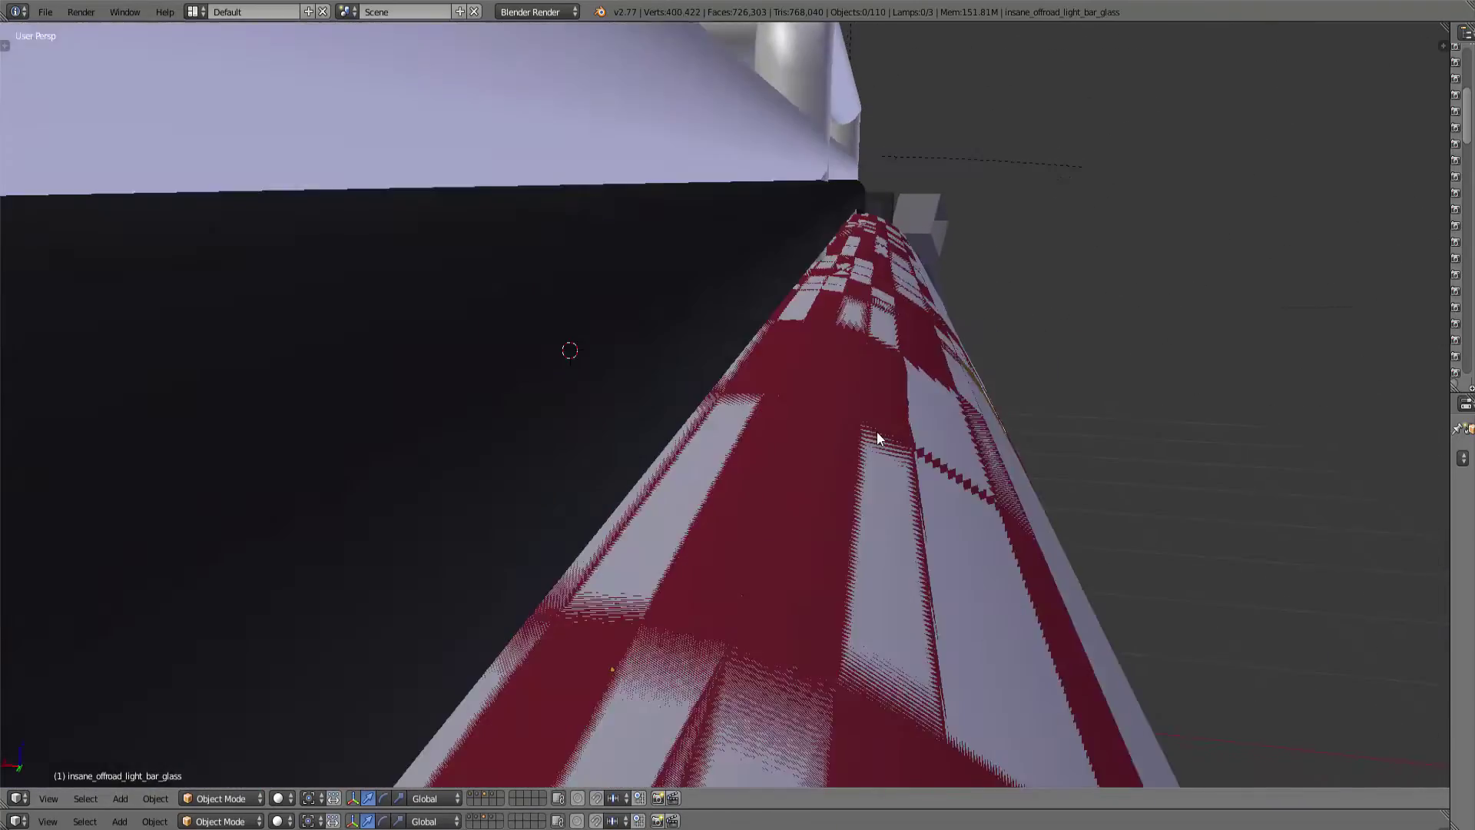
pyautogui.scroll(4, 888, 438)
pyautogui.scroll(3, 898, 427)
pyautogui.scroll(2, 867, 477)
pyautogui.scroll(-2, 769, 554)
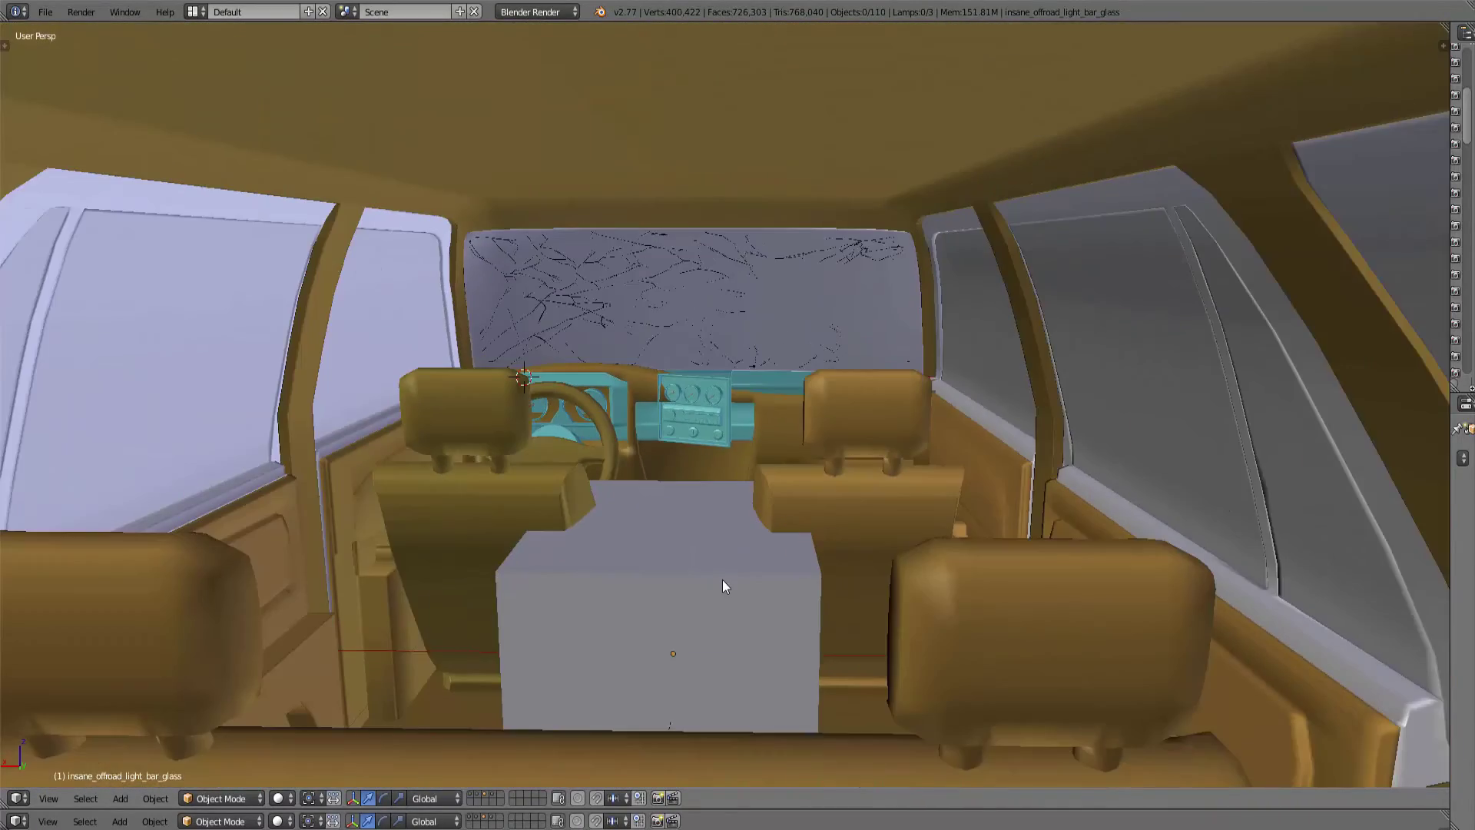
pyautogui.rightClick(724, 578)
pyautogui.press('x')
pyautogui.click(810, 479)
# Look around the cleared cabin and orbit to the car's front-left.
pyautogui.scroll(3, 668, 555)
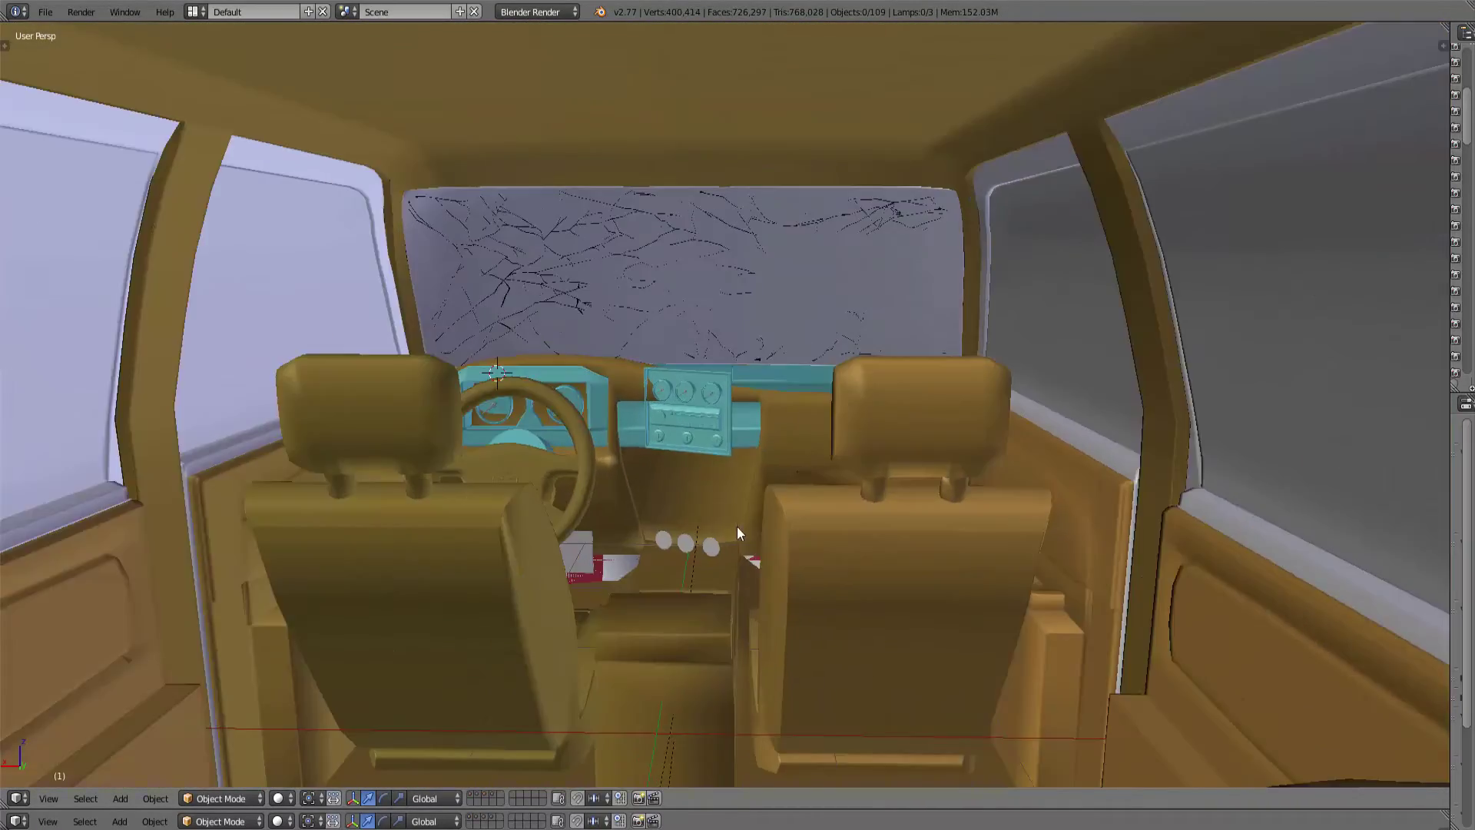
pyautogui.scroll(2, 737, 527)
pyautogui.scroll(-2, 718, 535)
pyautogui.moveTo(708, 517)
pyautogui.mouseDown(button='middle')
pyautogui.moveTo(709, 572)
pyautogui.moveTo(725, 540)
pyautogui.moveTo(758, 541)
pyautogui.moveTo(569, 529)
pyautogui.moveTo(439, 553)
pyautogui.mouseUp(button='middle')
pyautogui.scroll(-5, 605, 540)
pyautogui.scroll(-2, 665, 531)
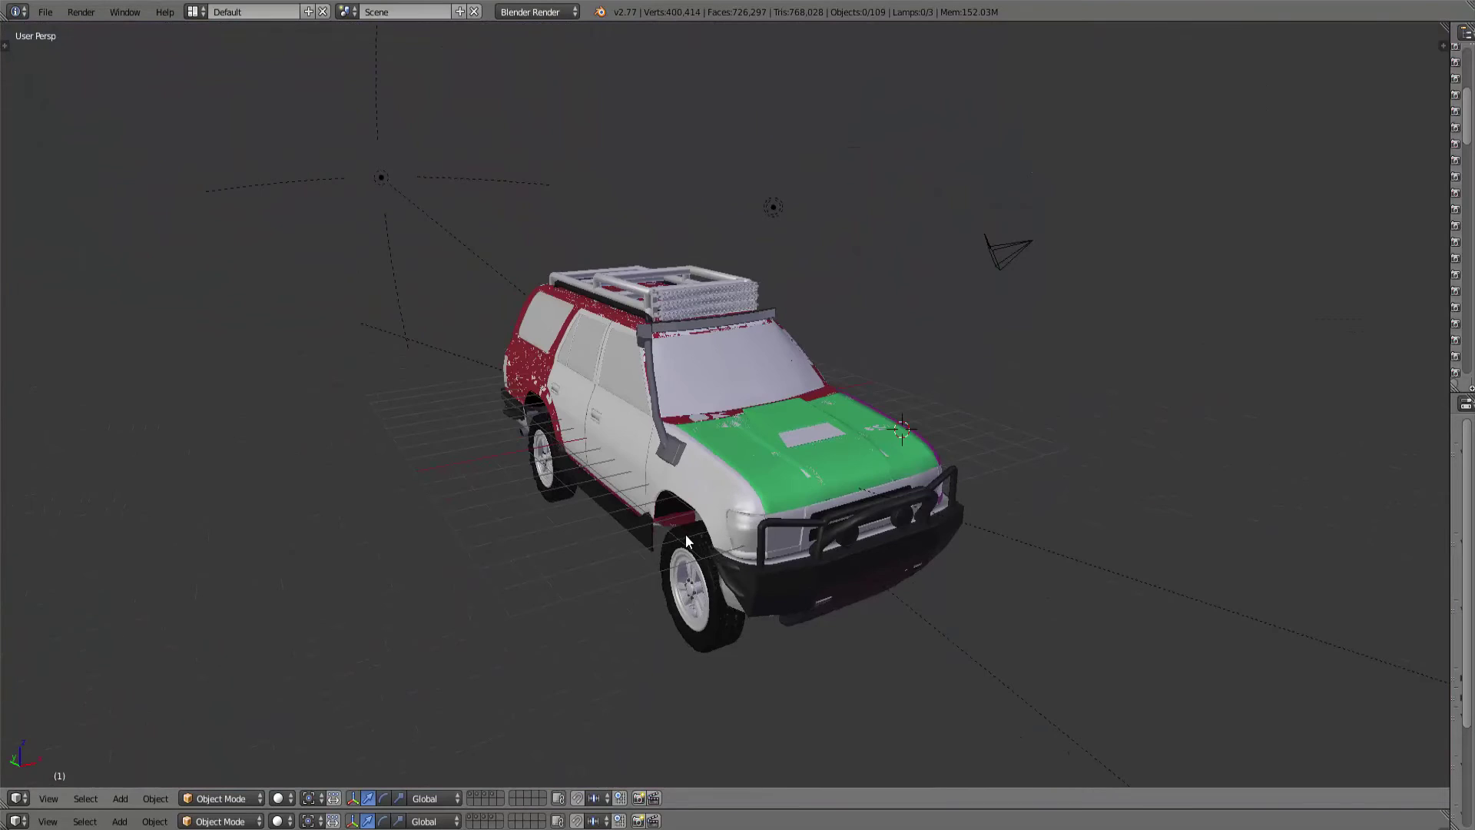
pyautogui.moveTo(686, 536); pyautogui.dragTo(763, 529, button='middle')
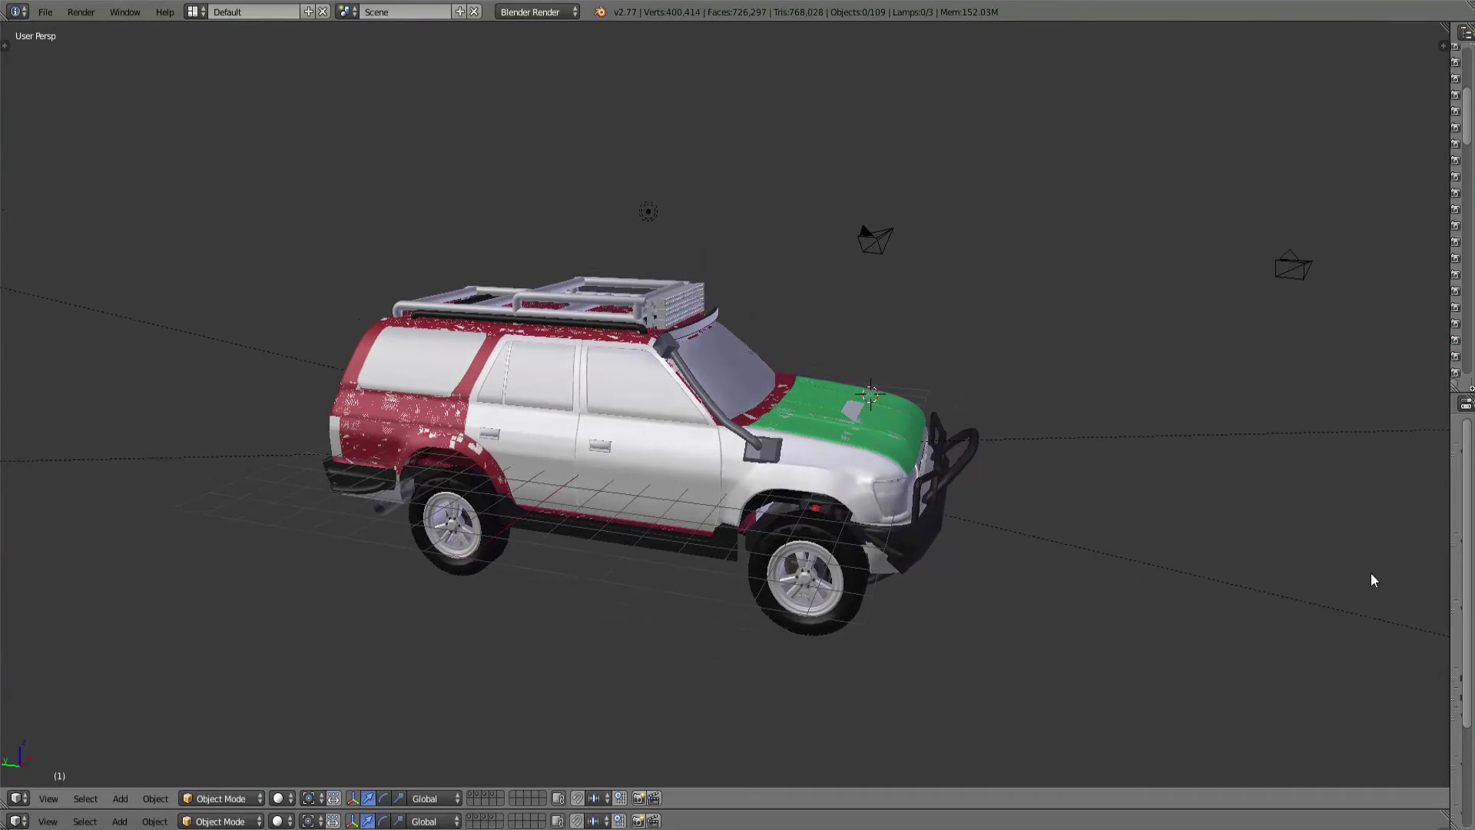
pyautogui.moveTo(1374, 581); pyautogui.dragTo(1172, 562, button='middle')
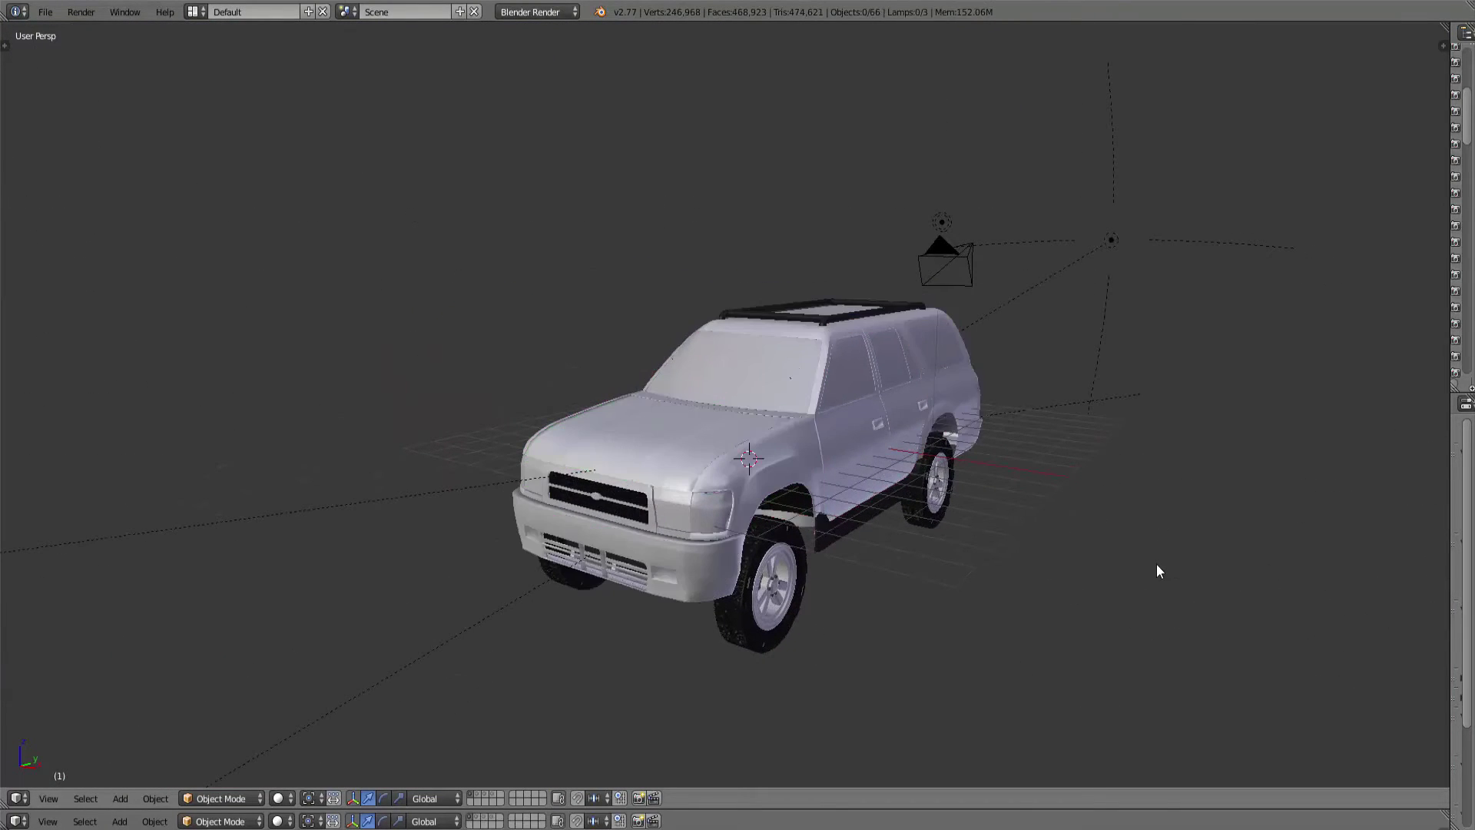
# Preview the scene as a live render, return to solid, and select both background hemi lamps.
pyautogui.hotkey('shift', 'z')
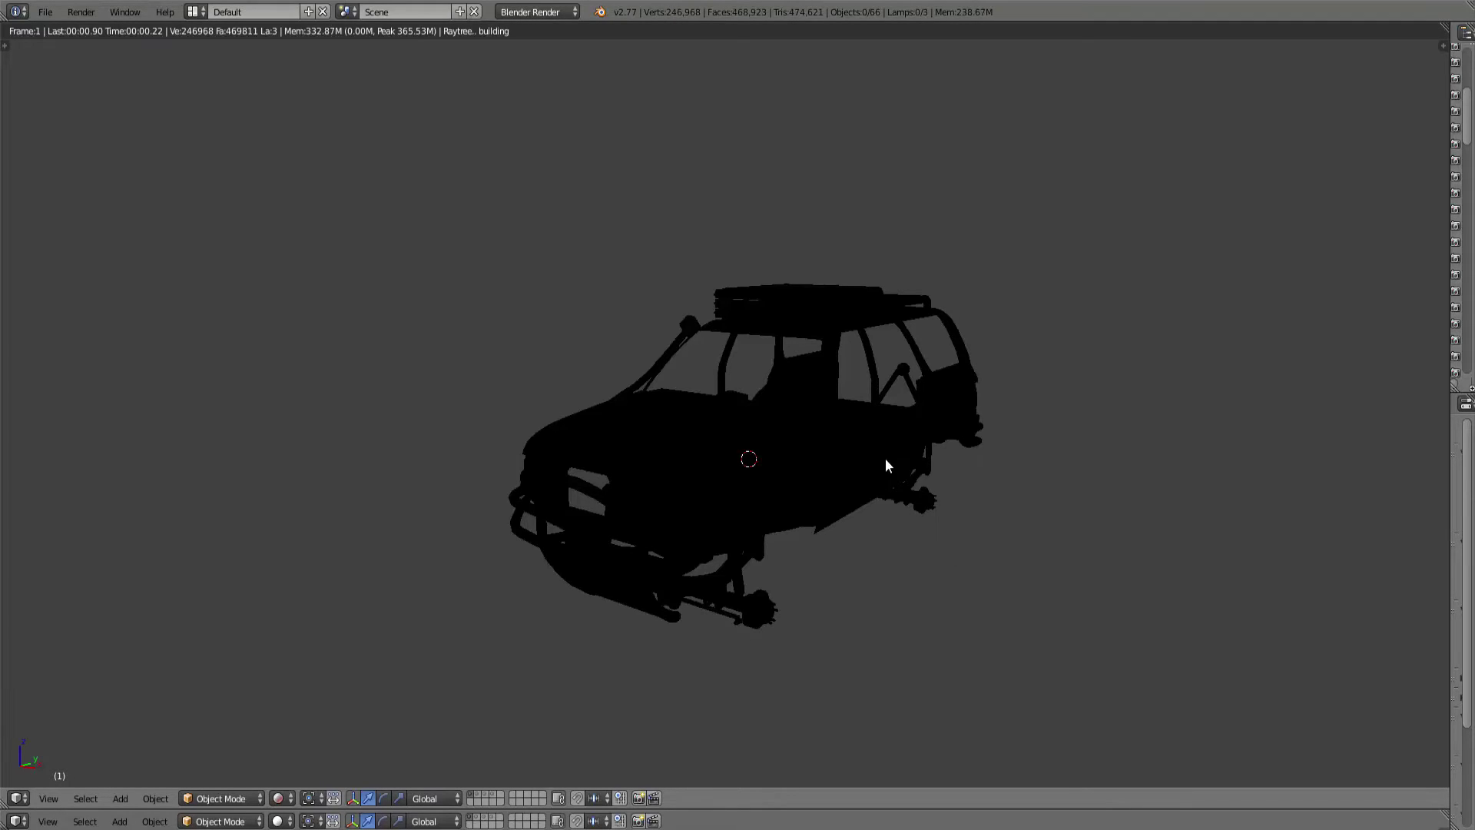
pyautogui.hotkey('shift', 'z')
pyautogui.rightClick(1112, 240)
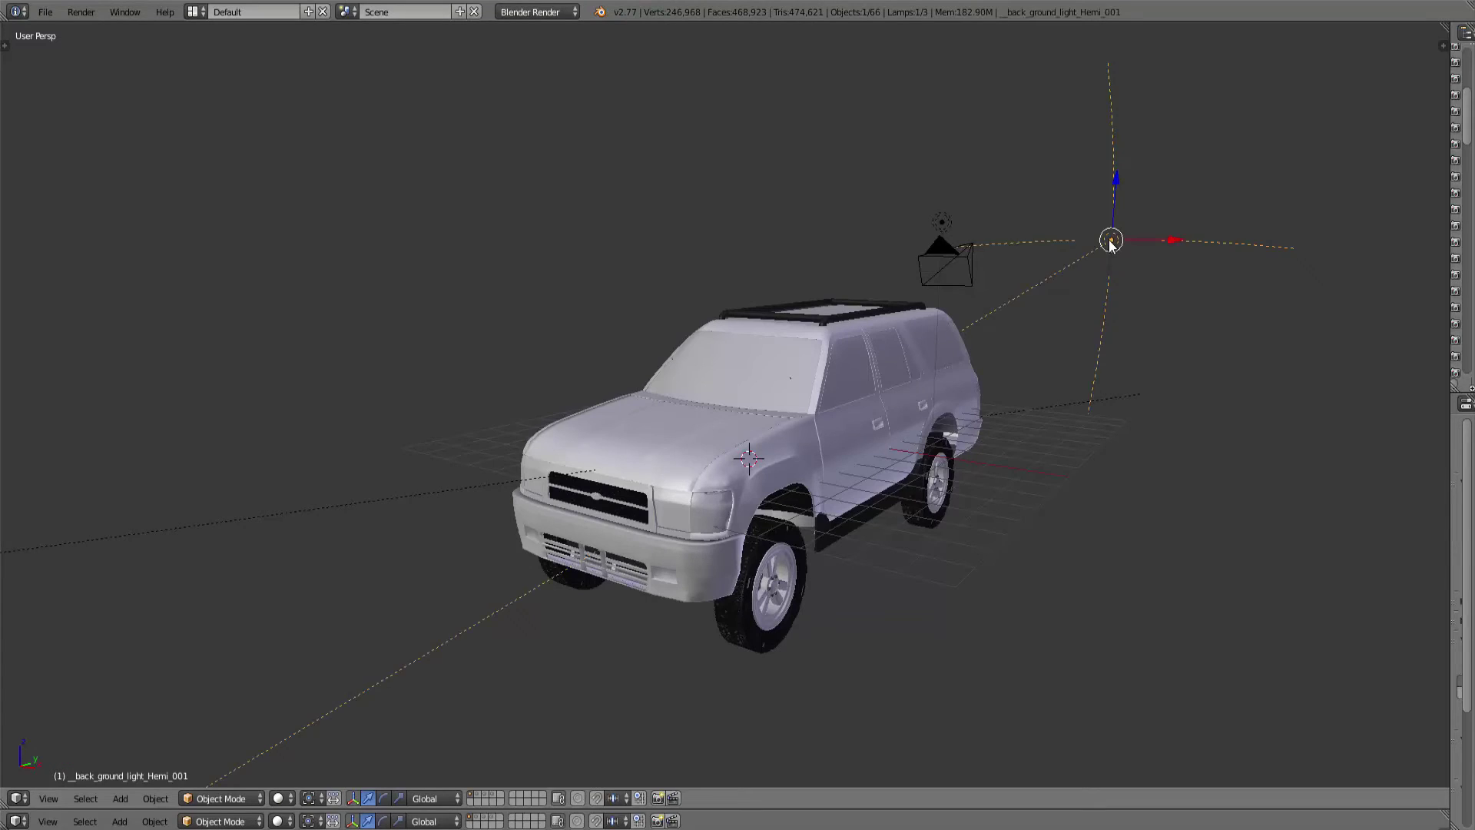
pyautogui.scroll(-5, 645, 502)
pyautogui.scroll(-1, 370, 435)
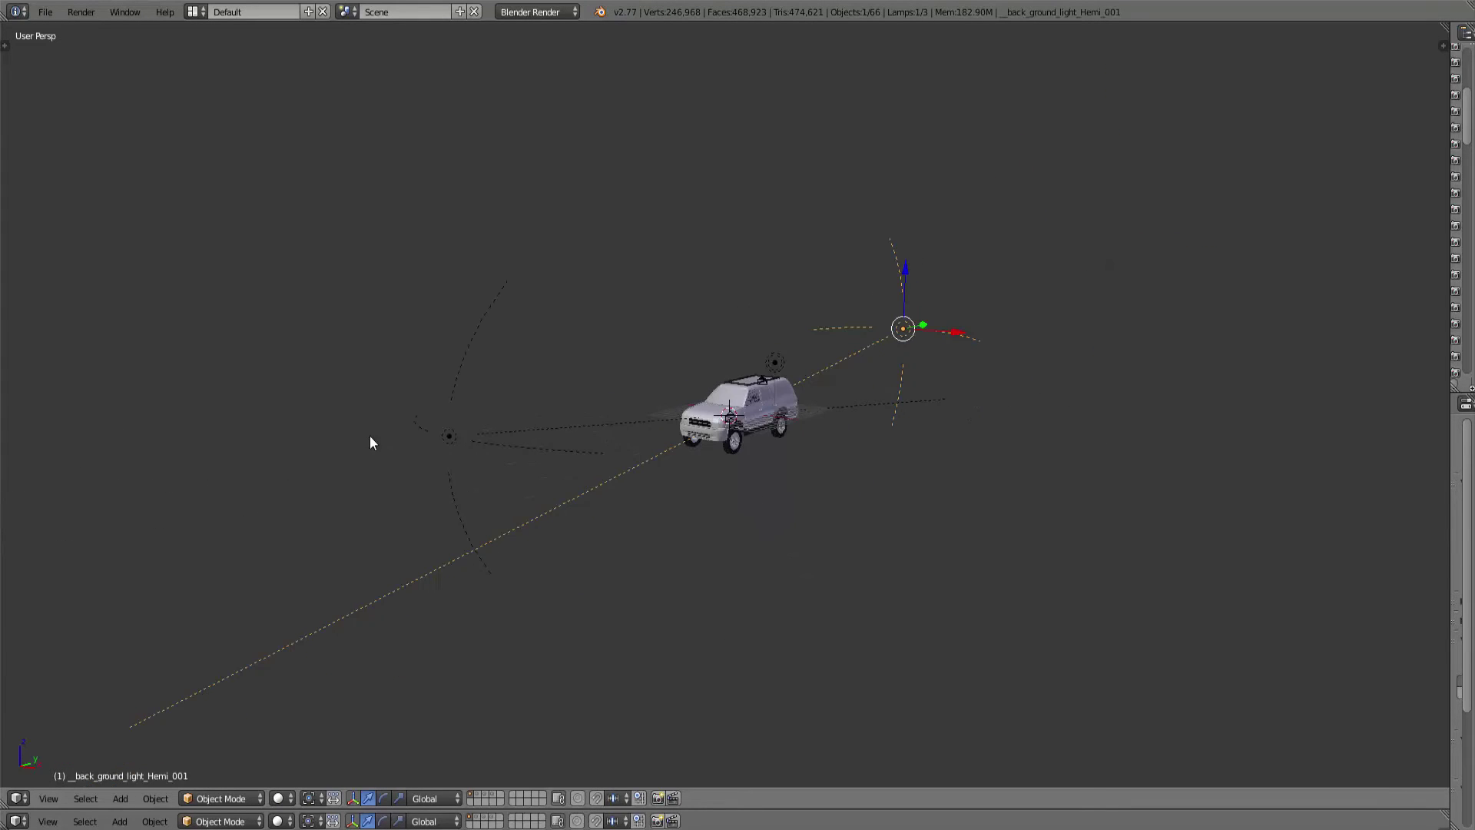
pyautogui.keyDown('shift'); pyautogui.rightClick(454, 430); pyautogui.keyUp('shift')
# Move the hemi lamps to another layer, then live-render the off-road SUV on layer 2.
pyautogui.scroll(4, 907, 356)
pyautogui.scroll(1, 888, 371)
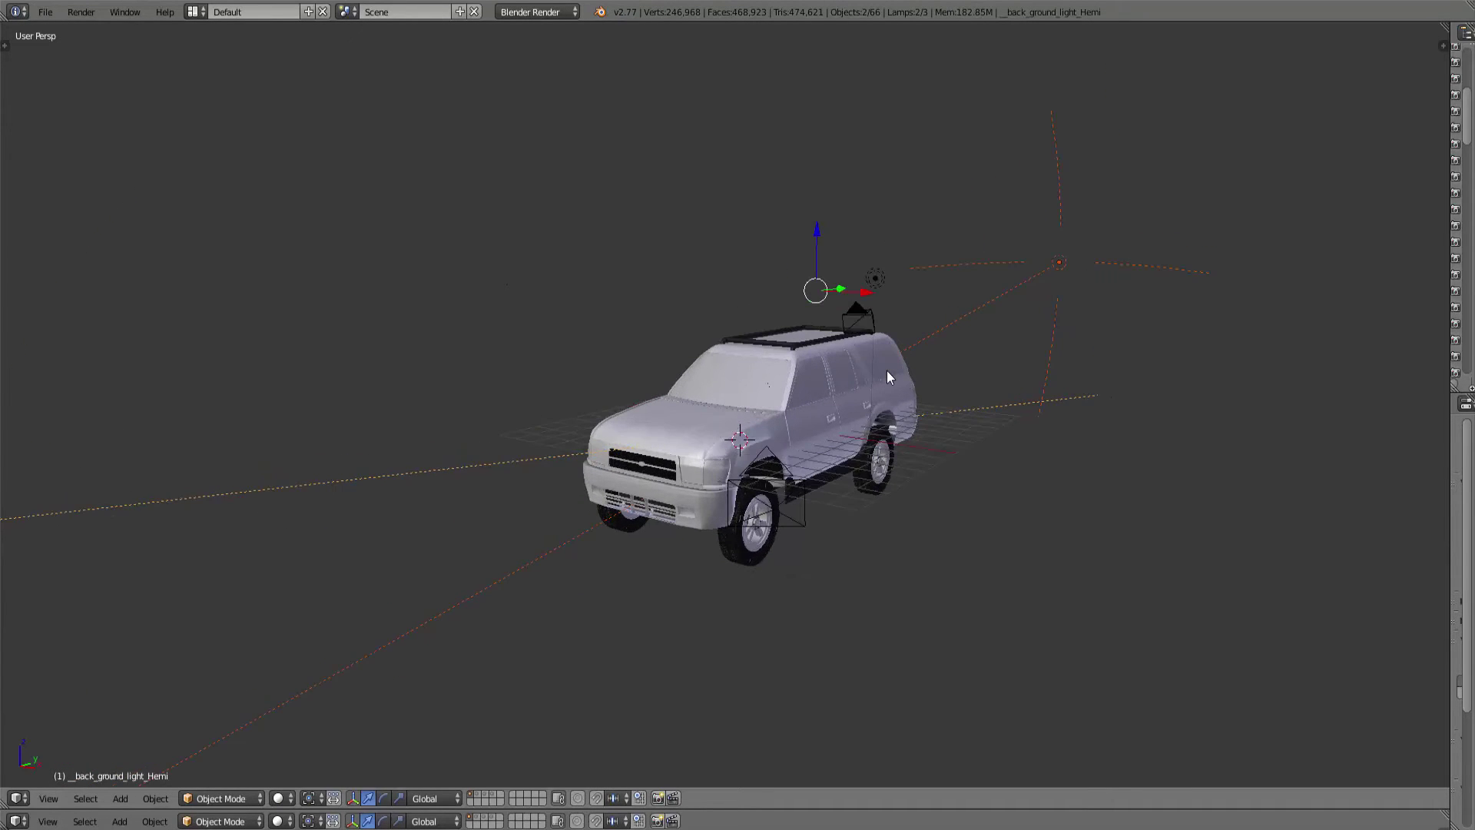
pyautogui.scroll(1, 889, 377)
pyautogui.press('m')
pyautogui.click(1028, 407)
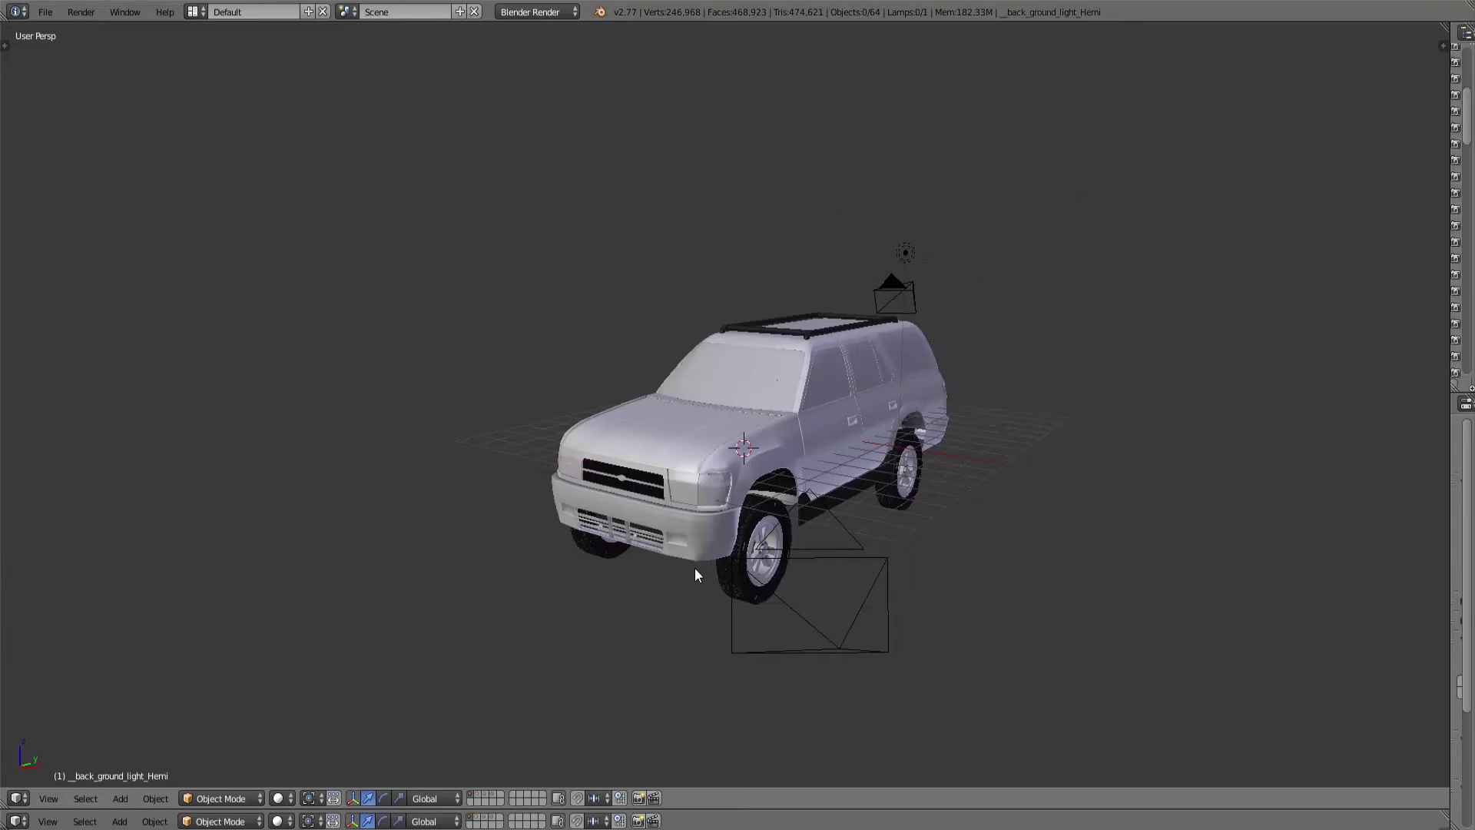
pyautogui.press('2')
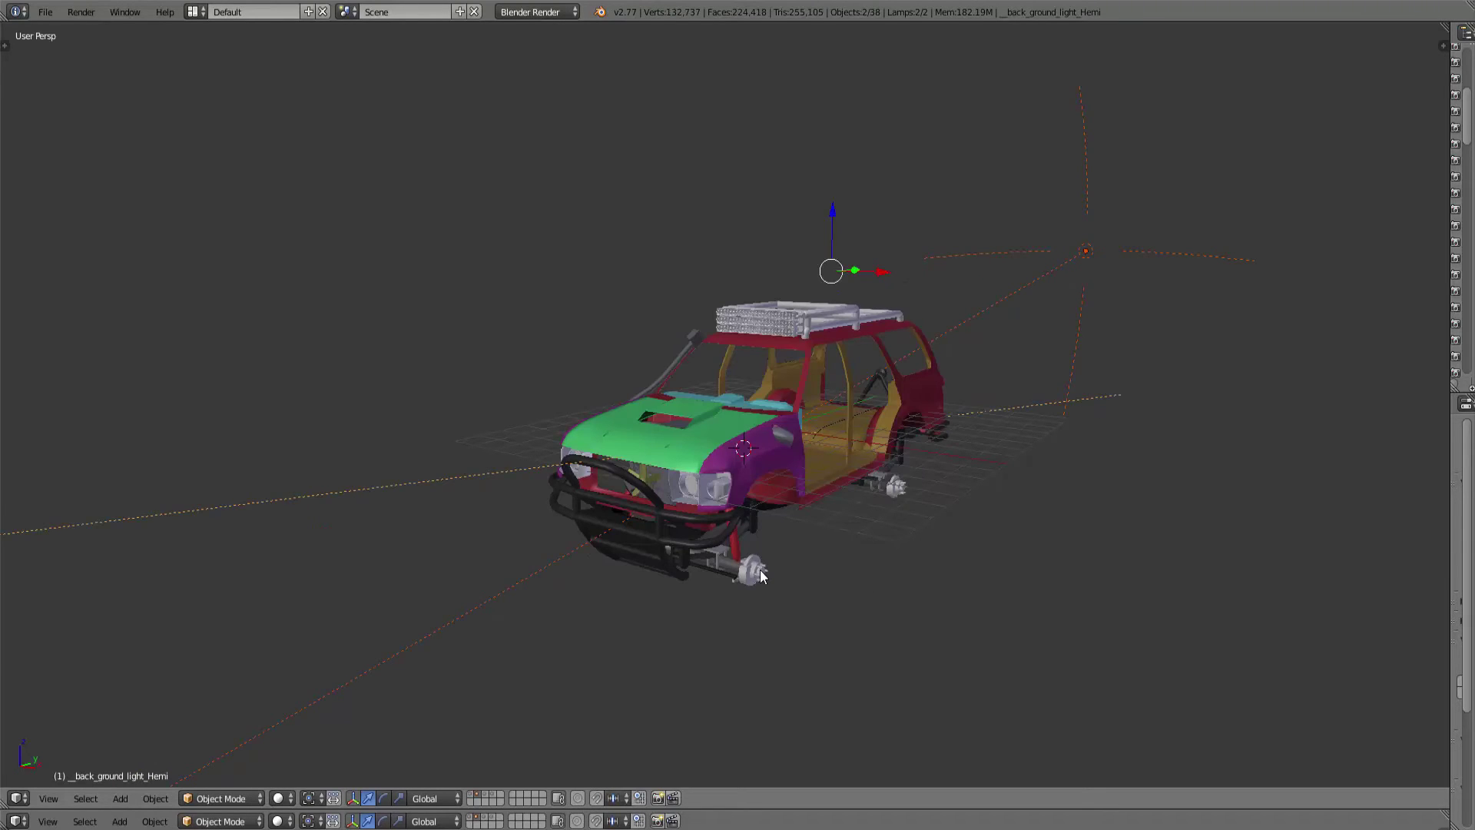
pyautogui.hotkey('shift', 'z')
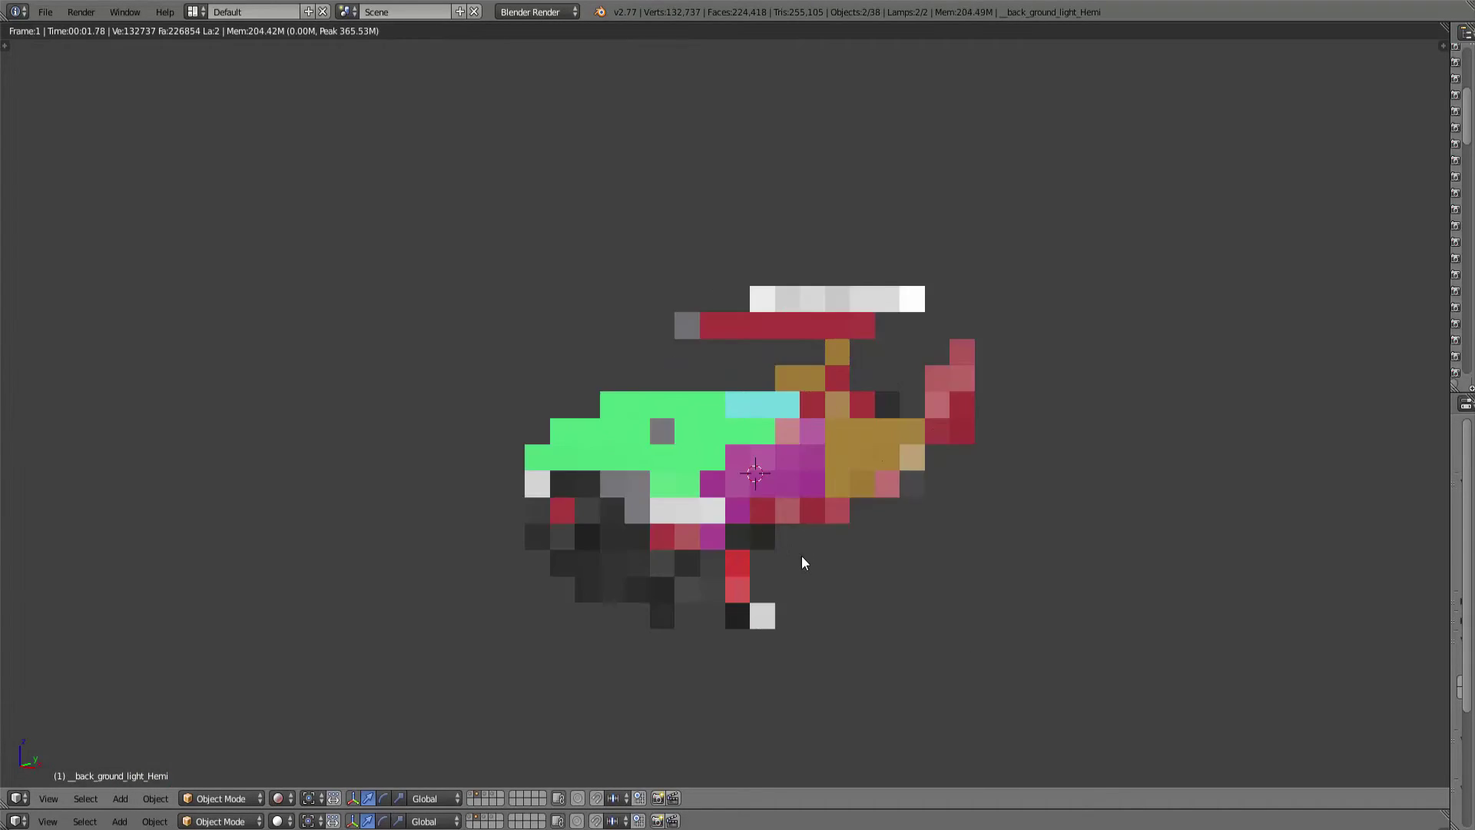
# Shift the rendered car higher in view, then turn off the live render preview.
pyautogui.moveTo(801, 556)
pyautogui.mouseDown(button='middle')
pyautogui.moveTo(787, 535)
pyautogui.moveTo(743, 577)
pyautogui.moveTo(654, 533)
pyautogui.moveTo(718, 532)
pyautogui.moveTo(770, 494)
pyautogui.moveTo(729, 517)
pyautogui.moveTo(757, 499)
pyautogui.mouseUp(button='middle')
pyautogui.scroll(4, 593, 549)
pyautogui.hotkey('shift', 'z')
pyautogui.scroll(-2, 751, 533)
pyautogui.scroll(-3, 685, 495)
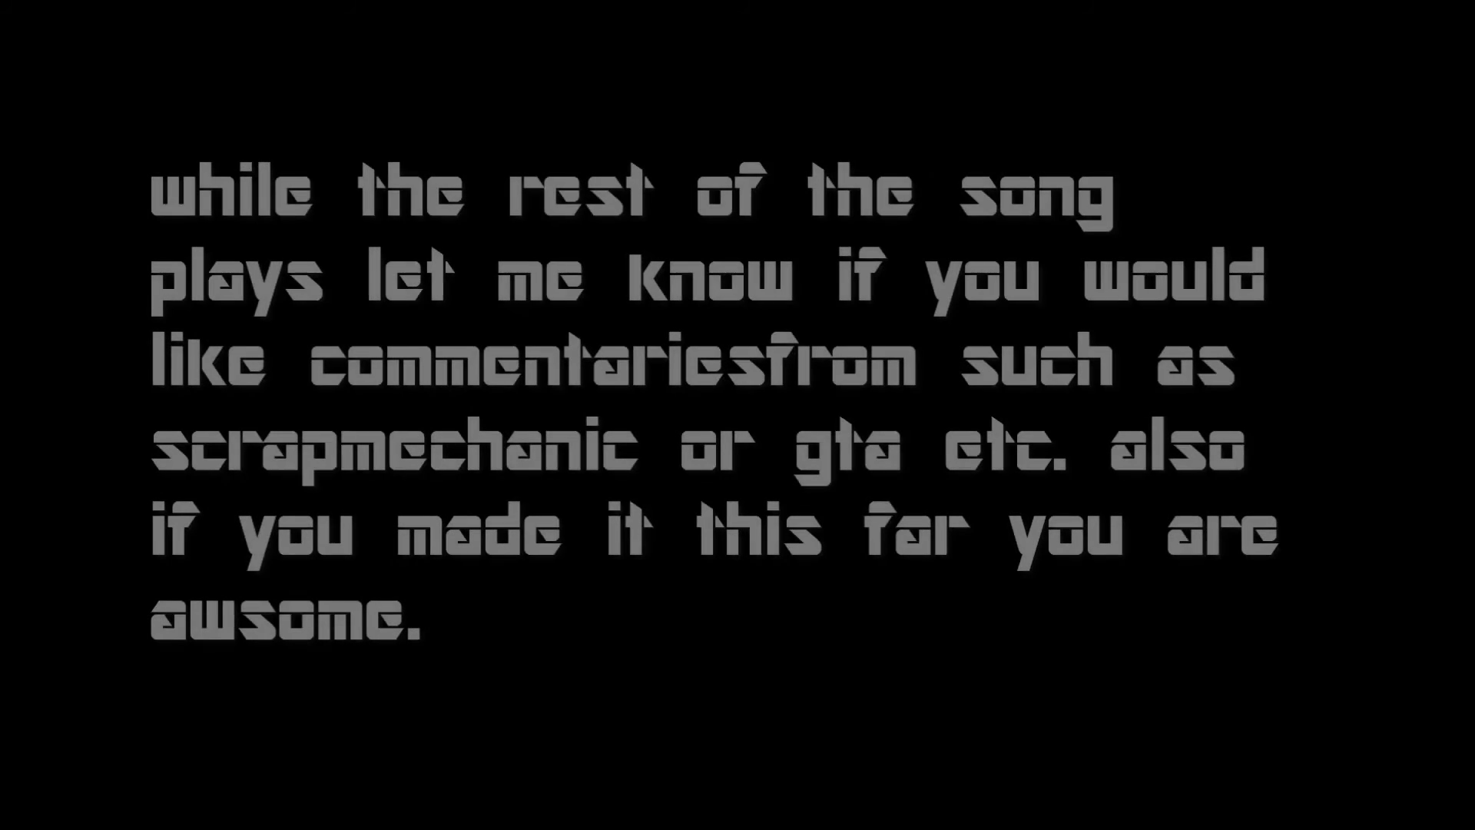